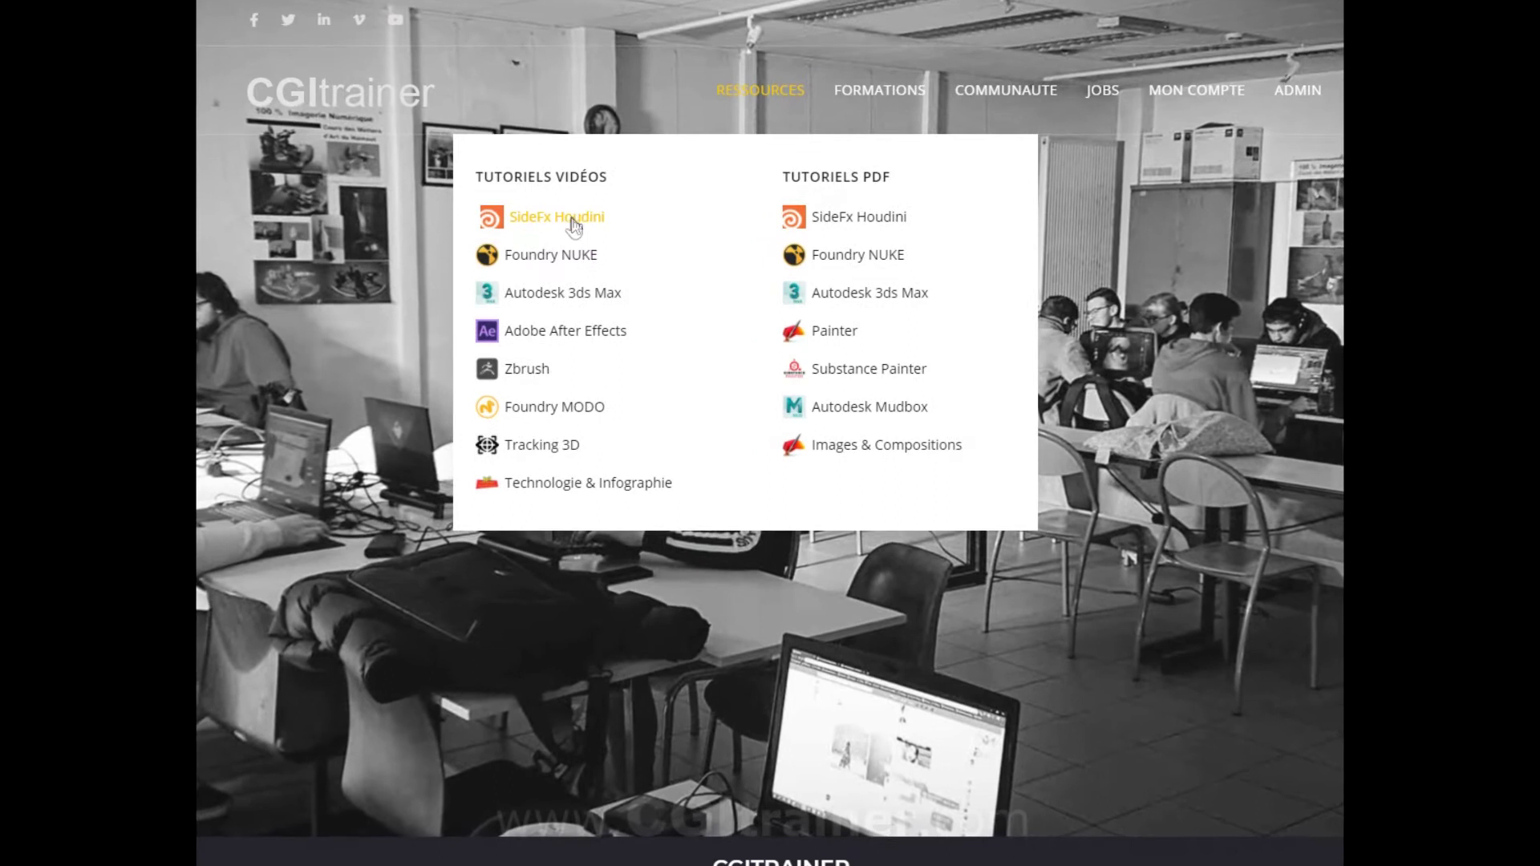
Step: From CGItrainer's SideFx Houdini video tutorials list, open the Houdini - Solaris course
{"action": "left_click", "coordinate": [572, 221]}
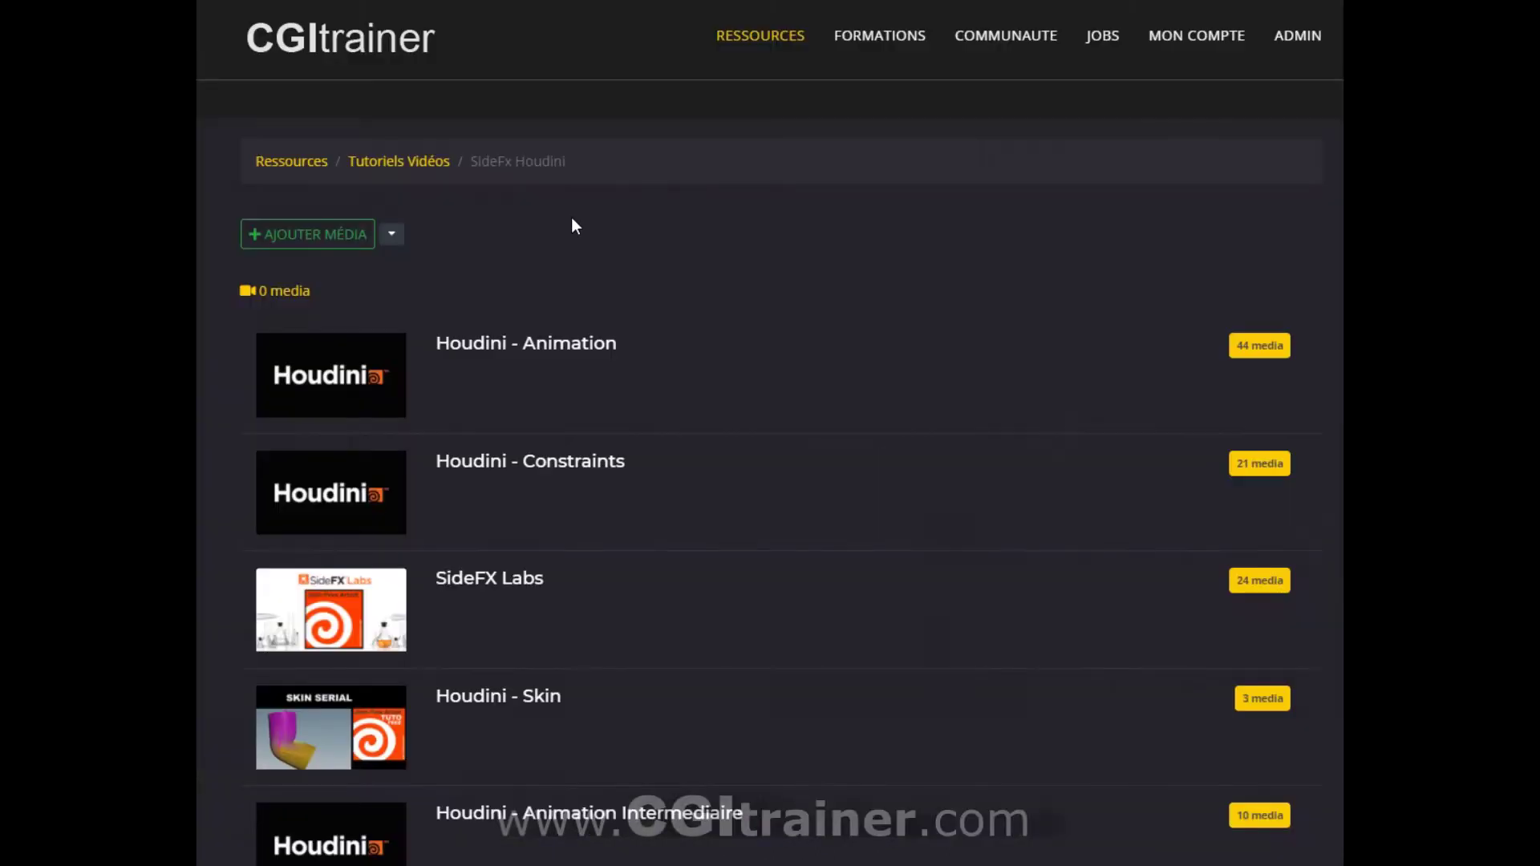
{"action": "scroll", "coordinate": [596, 254], "scroll_direction": "down", "scroll_amount": 8}
{"action": "scroll", "coordinate": [661, 378], "scroll_direction": "down", "scroll_amount": 6}
{"action": "scroll", "coordinate": [633, 400], "scroll_direction": "down", "scroll_amount": 5}
{"action": "scroll", "coordinate": [551, 522], "scroll_direction": "down", "scroll_amount": 1}
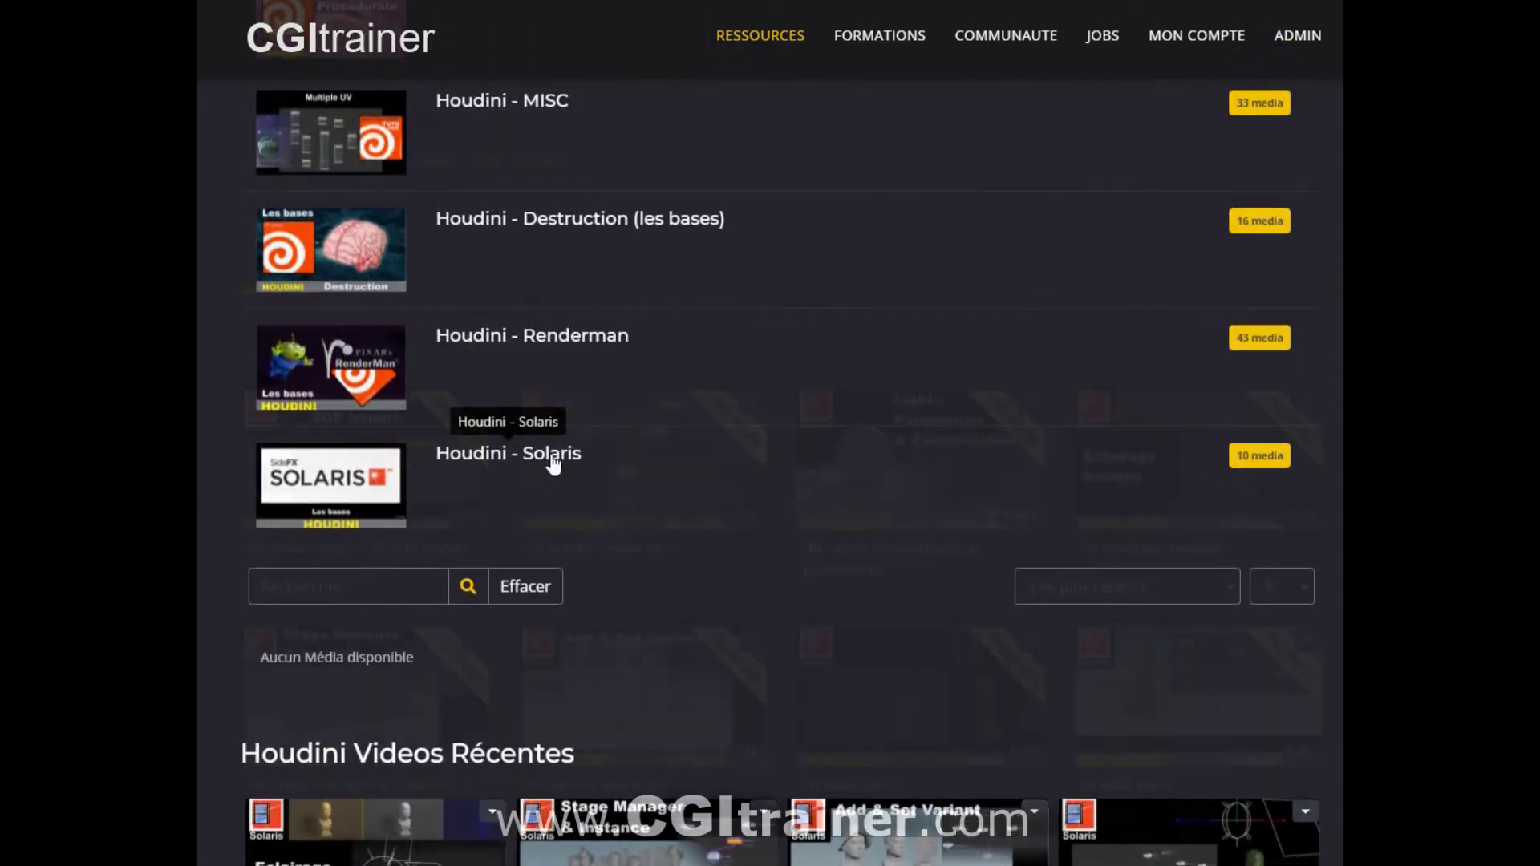
{"action": "left_click", "coordinate": [550, 457]}
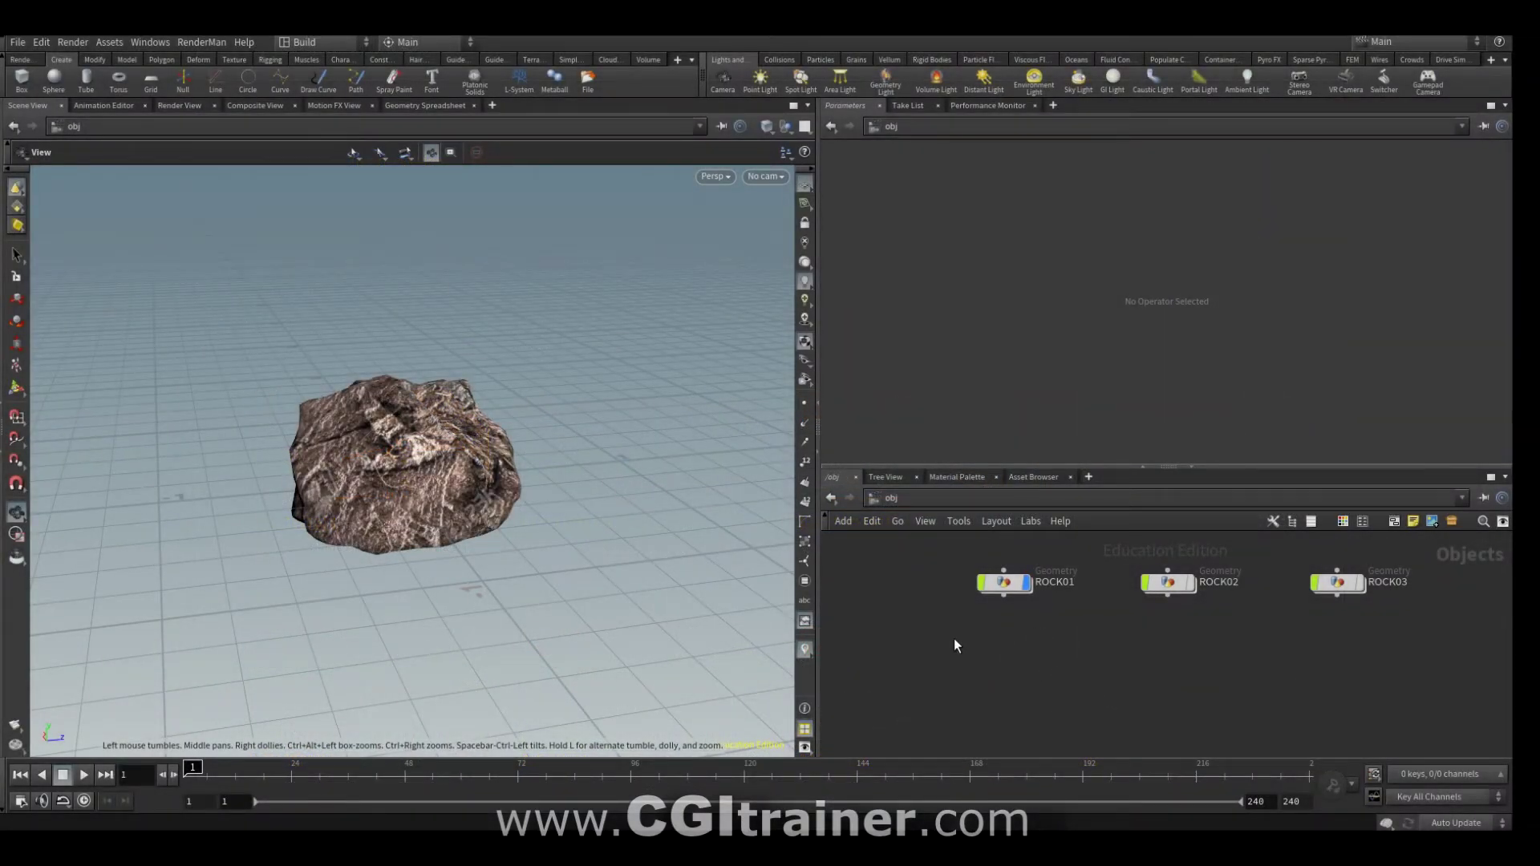
Step: Preview ROCK02 and ROCK03, leave the viewport empty, and switch to the Solaris desktop
{"action": "left_click", "coordinate": [1192, 584]}
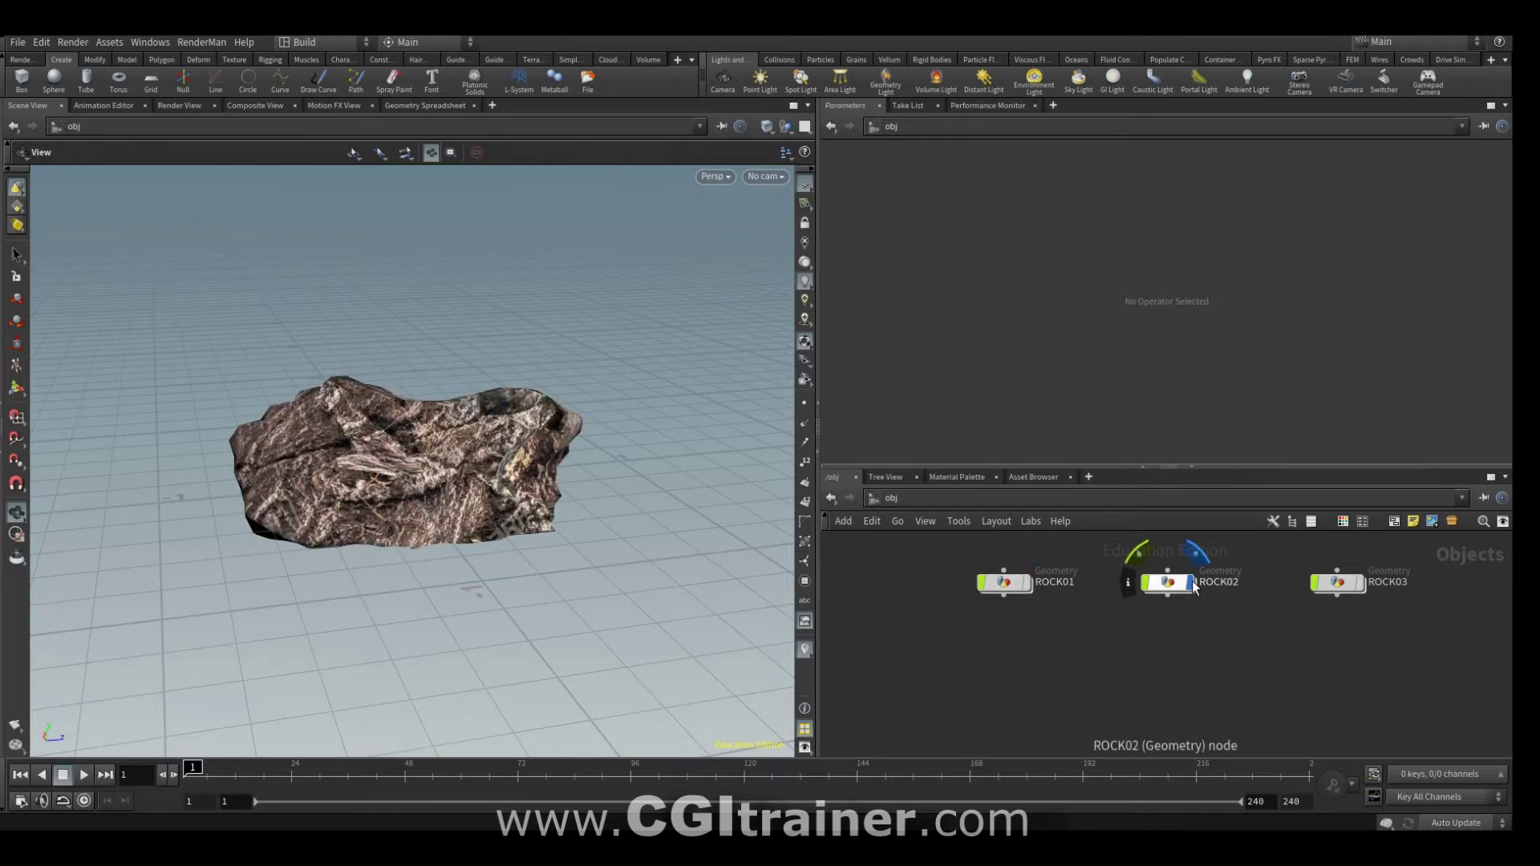
{"action": "left_click", "coordinate": [1359, 584]}
{"action": "left_click", "coordinate": [1360, 584]}
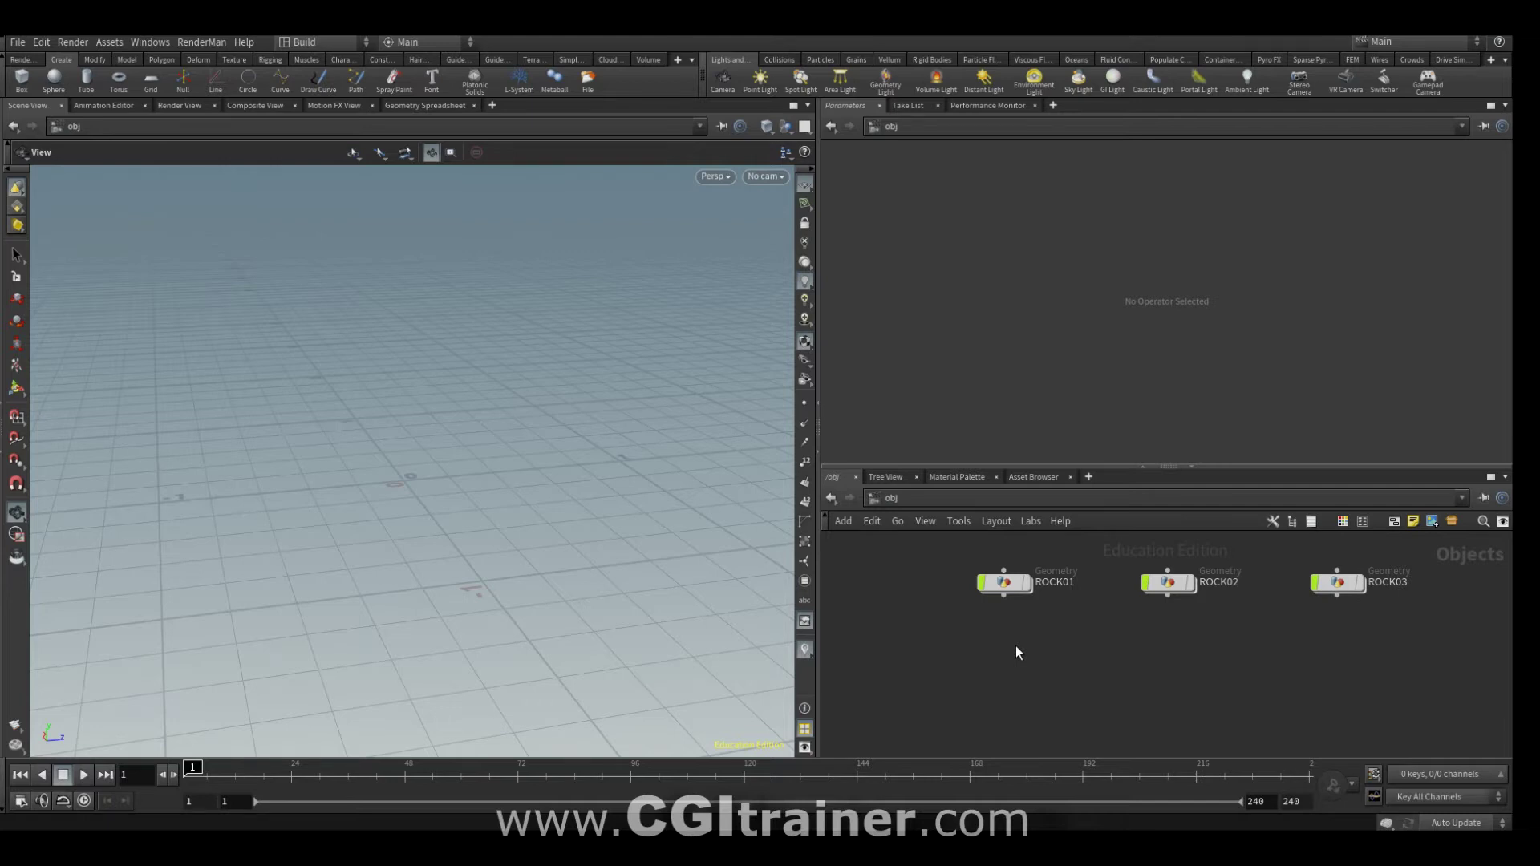
{"action": "left_click", "coordinate": [322, 42]}
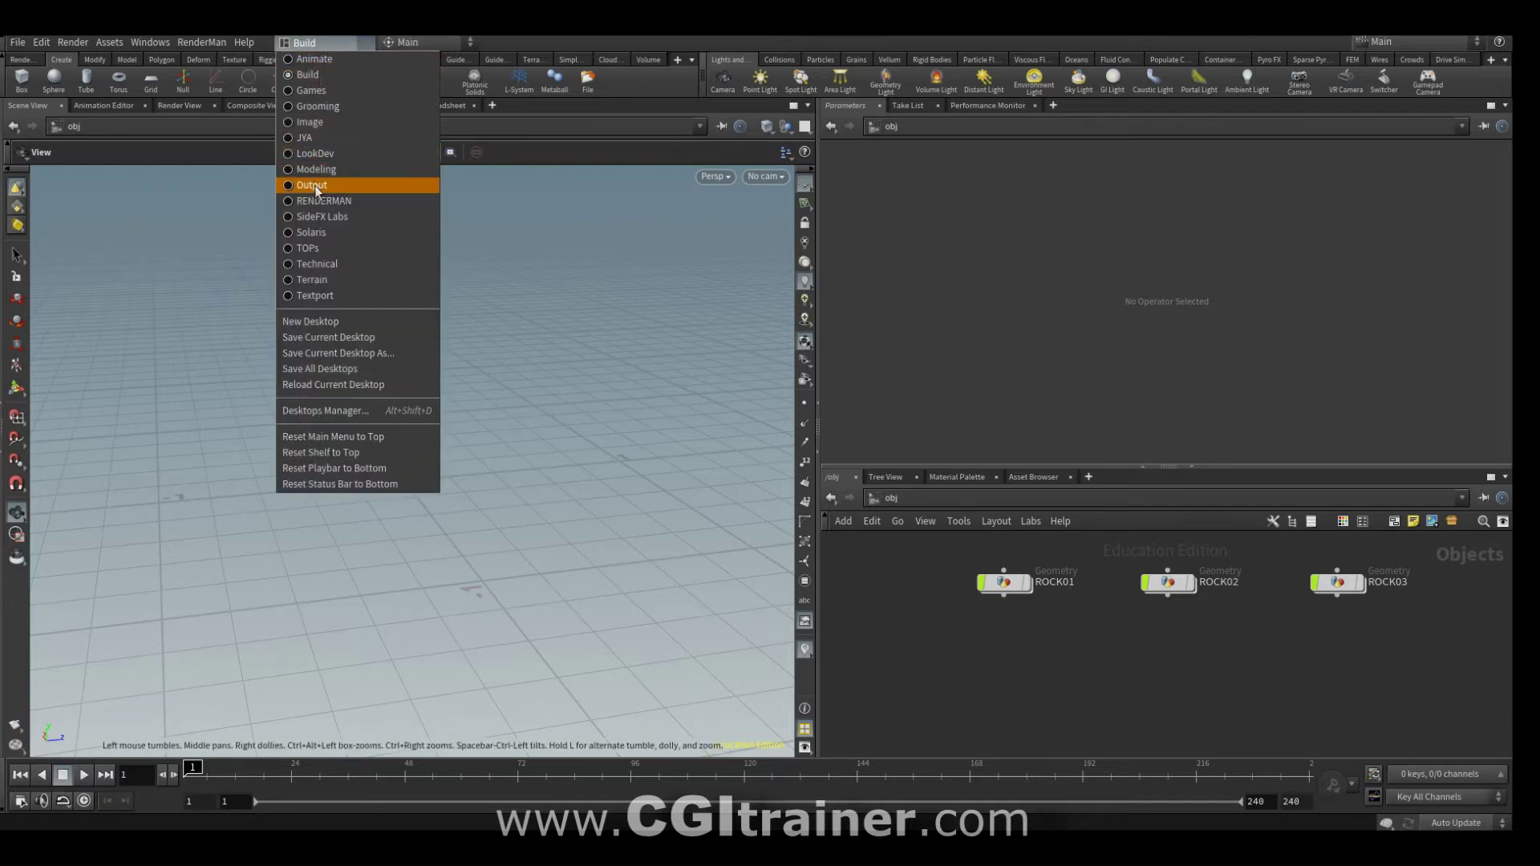
{"action": "left_click", "coordinate": [312, 231]}
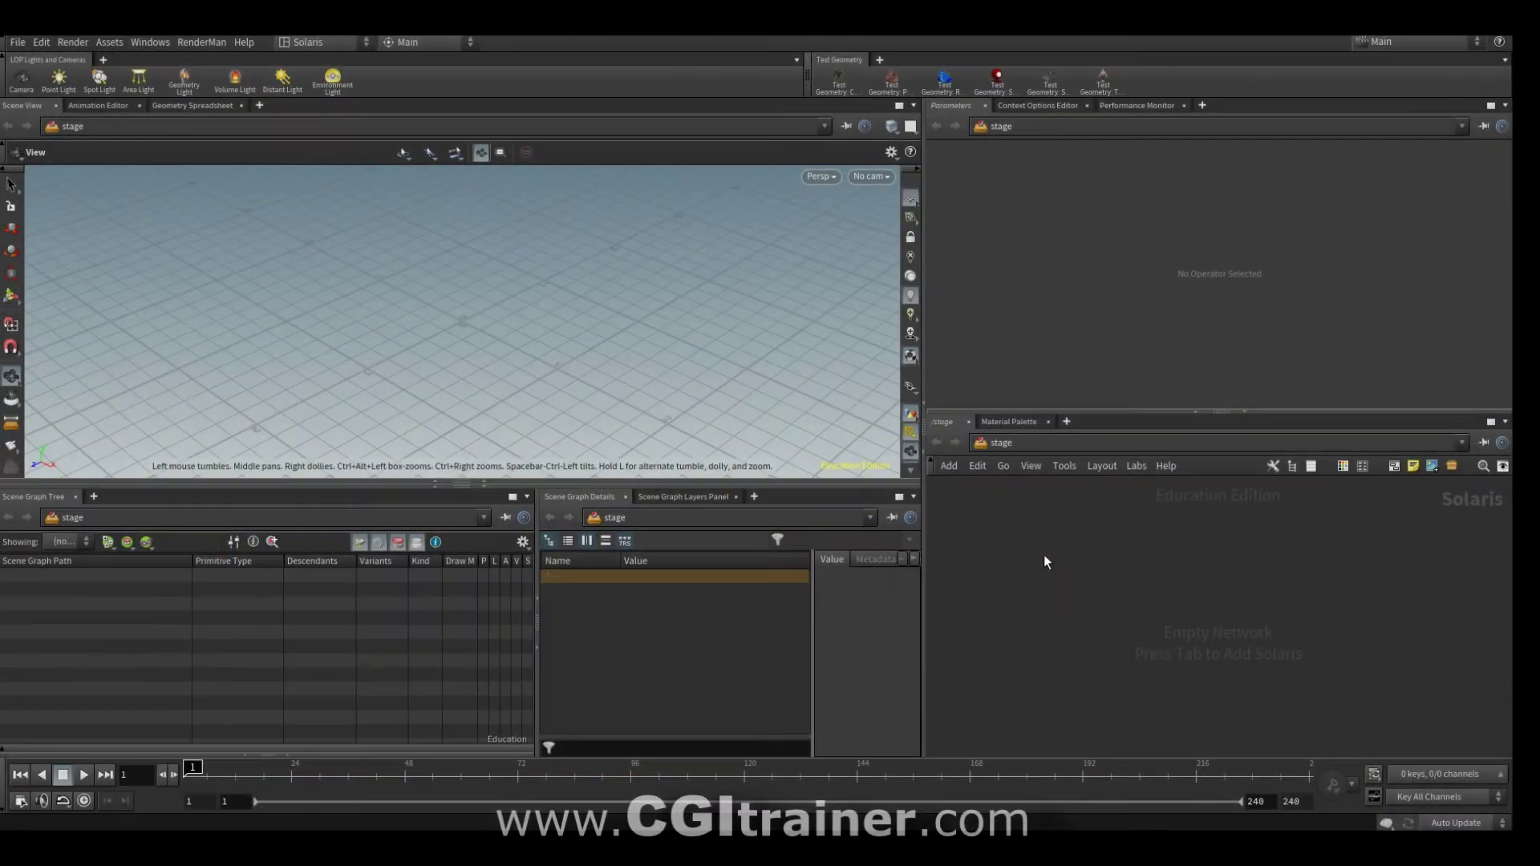
Step: Add a SOP Import node, sopimport1, importing /obj/ROCK01
{"action": "key", "text": "Tab"}
{"action": "left_click", "coordinate": [1268, 347]}
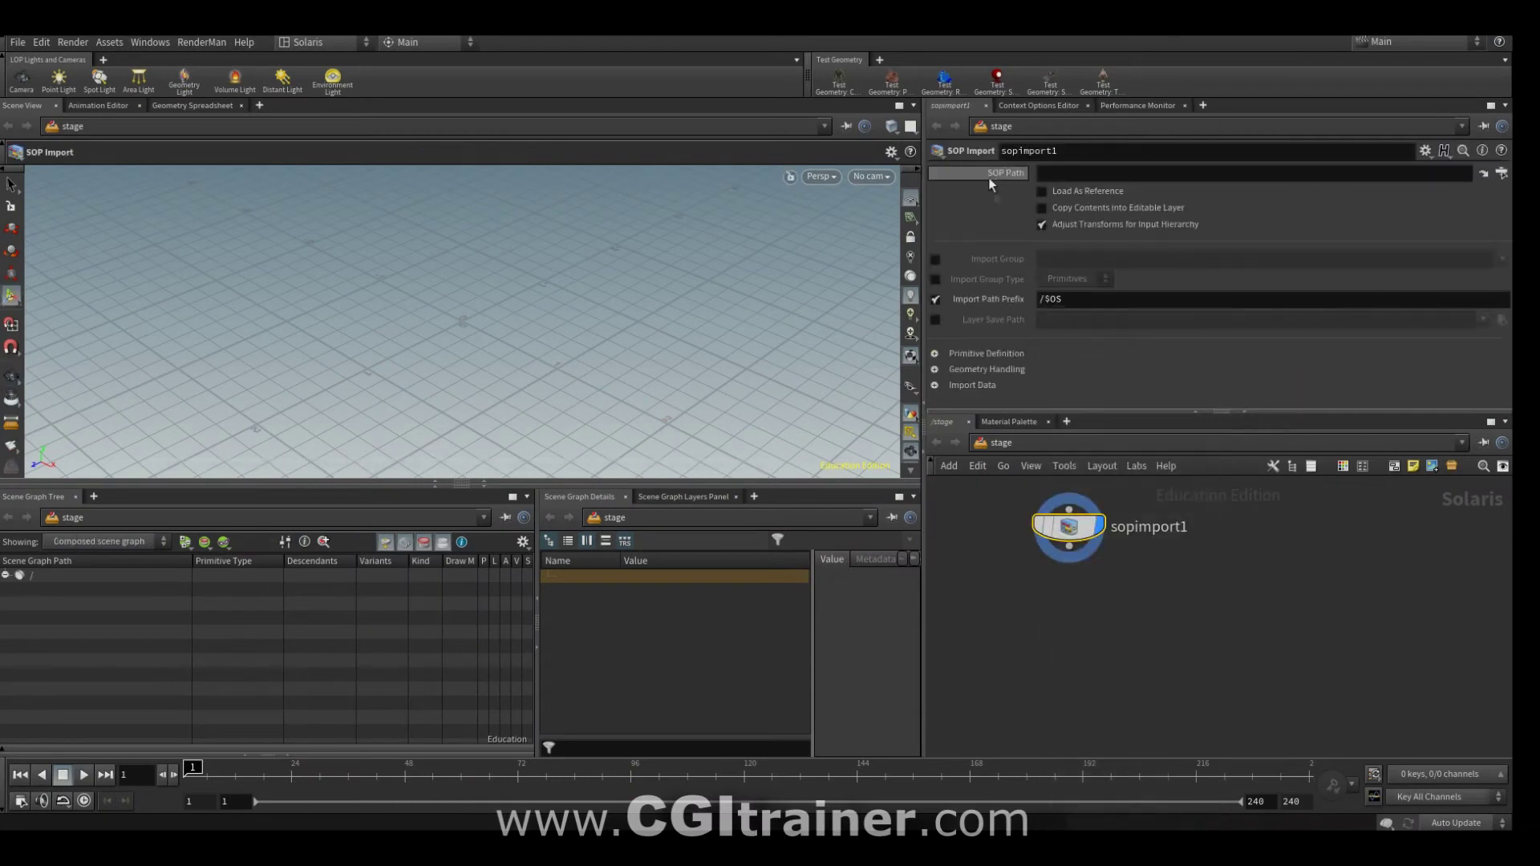
{"action": "left_click", "coordinate": [1502, 173]}
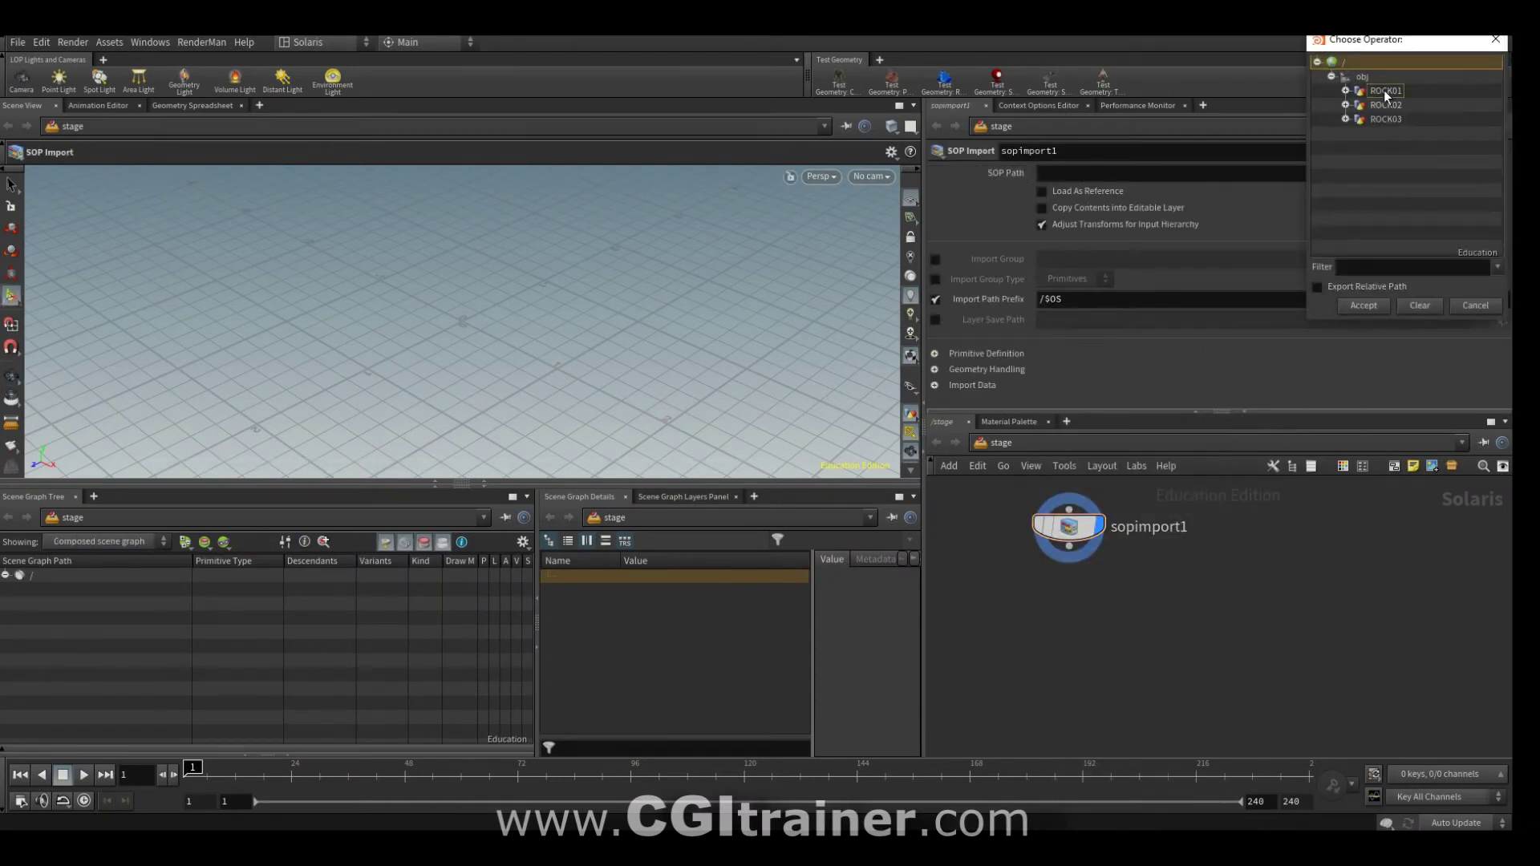
{"action": "left_click", "coordinate": [1386, 95]}
{"action": "left_click", "coordinate": [1363, 305]}
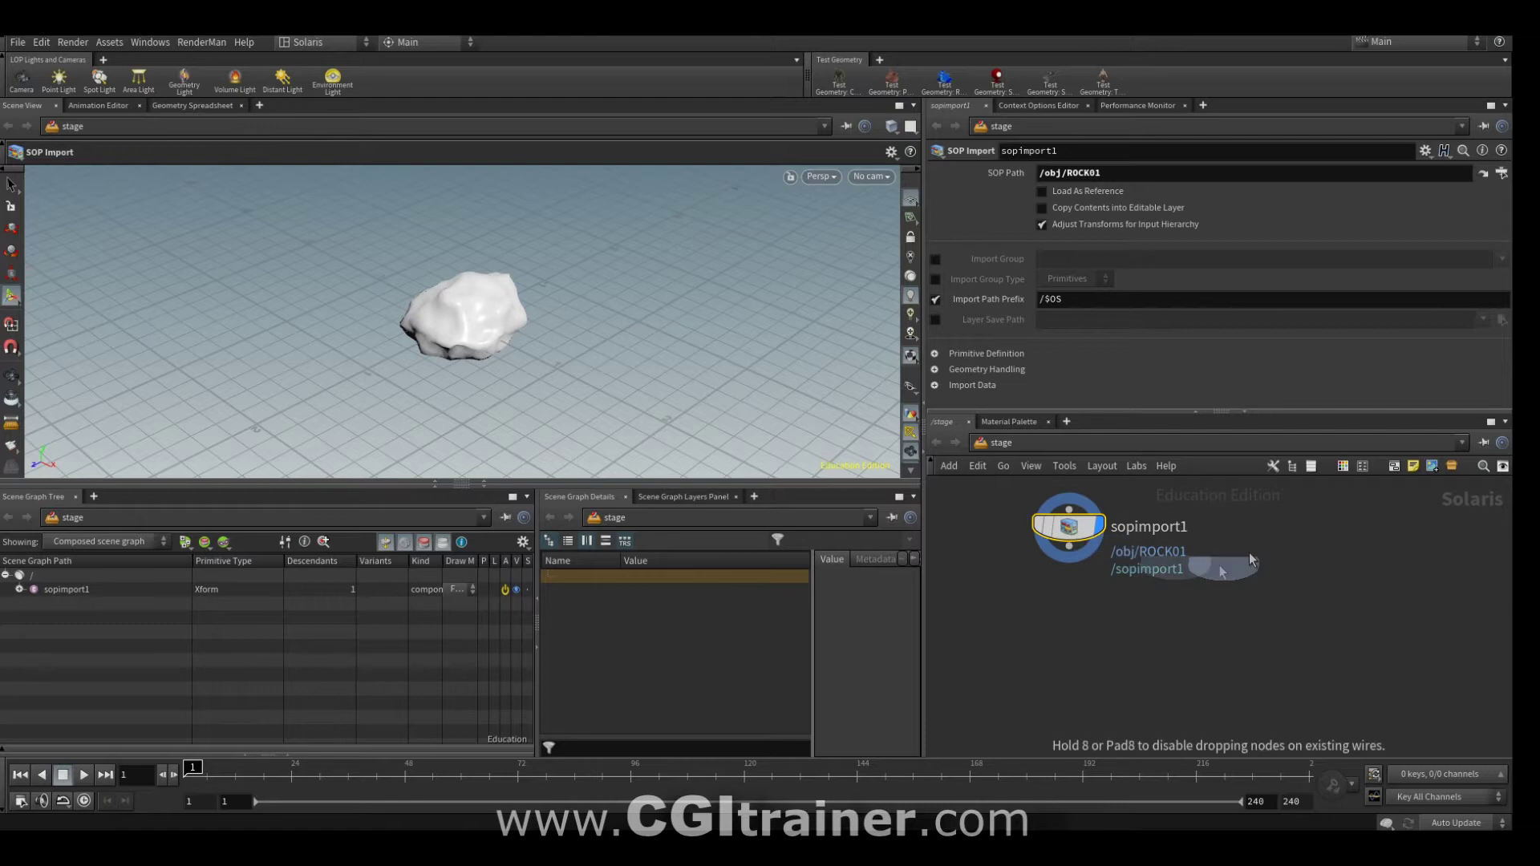
Step: Add a second SOP Import node with its SOP path set to /obj/ROCK02
{"action": "left_click", "coordinate": [1271, 521]}
{"action": "left_click", "coordinate": [1189, 173]}
{"action": "key", "text": "BackSpace"}
{"action": "type", "text": "2"}
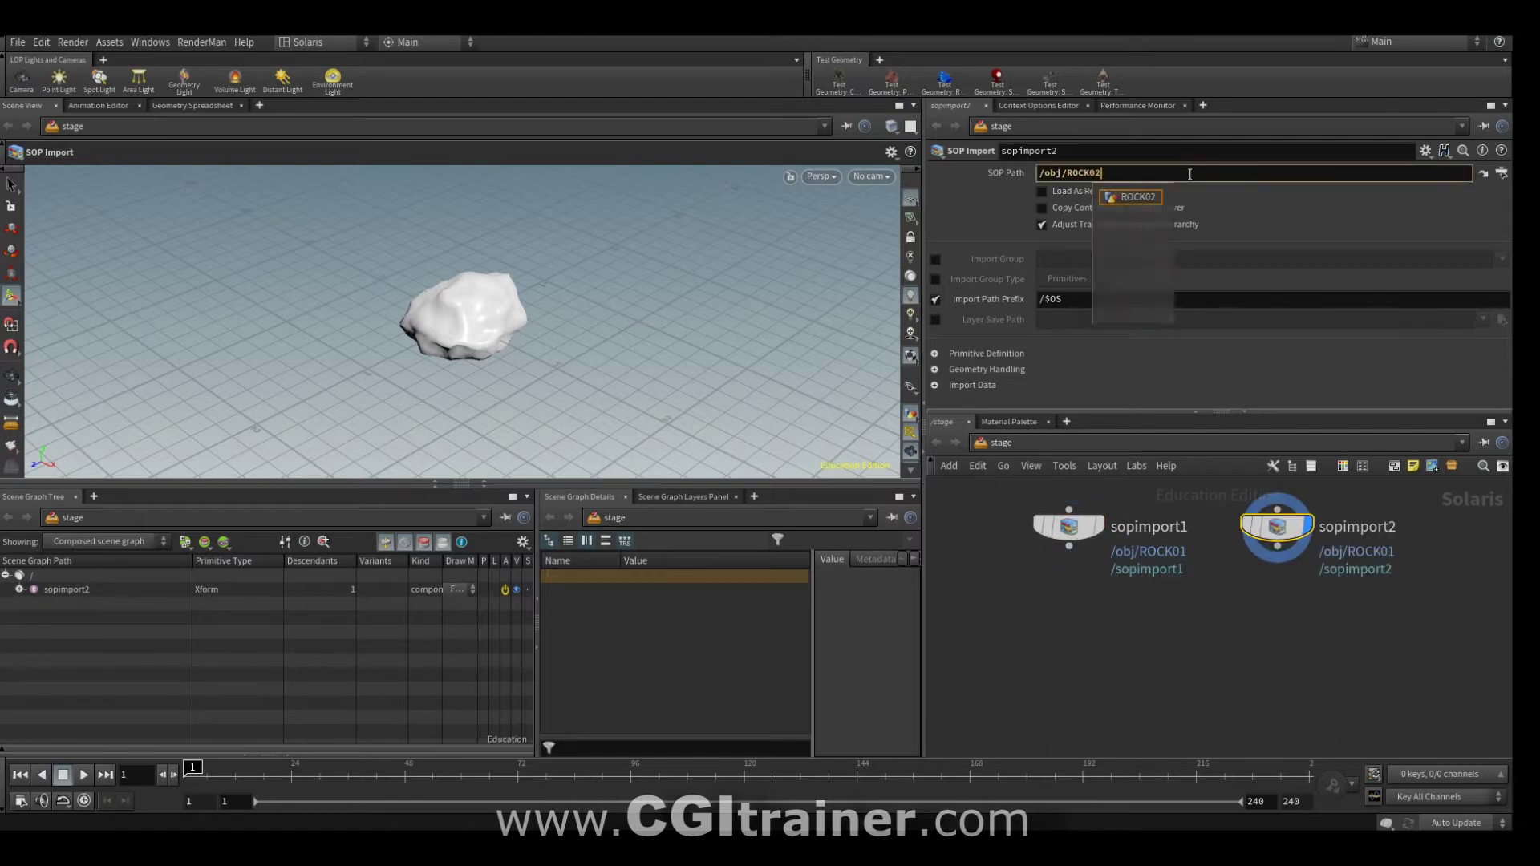
{"action": "key", "text": "Return"}
Step: Copy-paste a third SOP Import node set to /obj/ROCK03 and frame all three
{"action": "key", "text": "ctrl+c"}
{"action": "key", "text": "ctrl+v"}
{"action": "left_click", "coordinate": [1087, 173]}
{"action": "key", "text": "BackSpace"}
{"action": "type", "text": "3"}
{"action": "key", "text": "Return"}
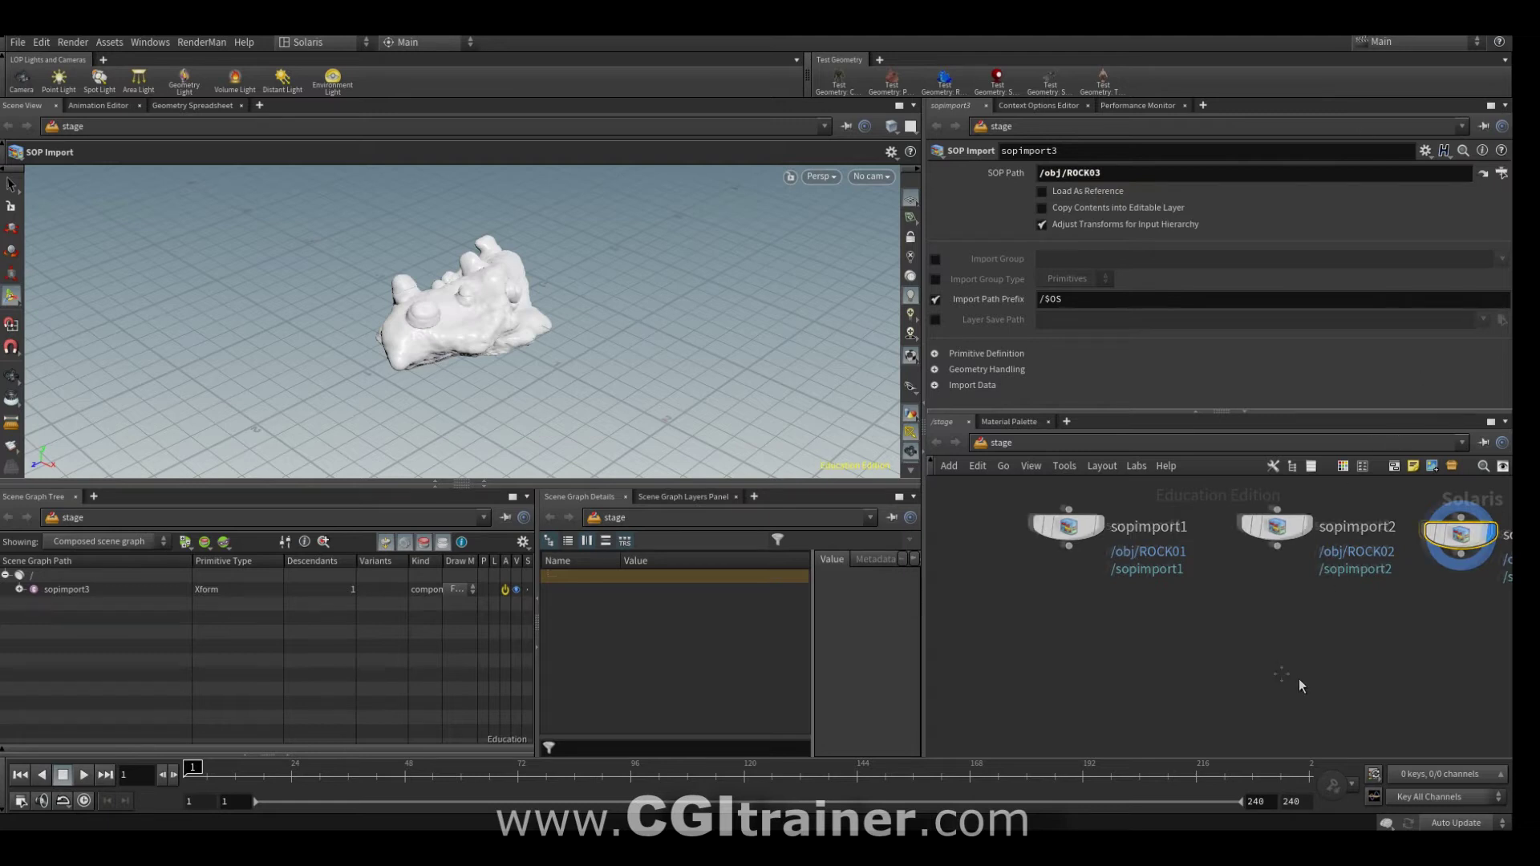
{"action": "key", "text": "h"}
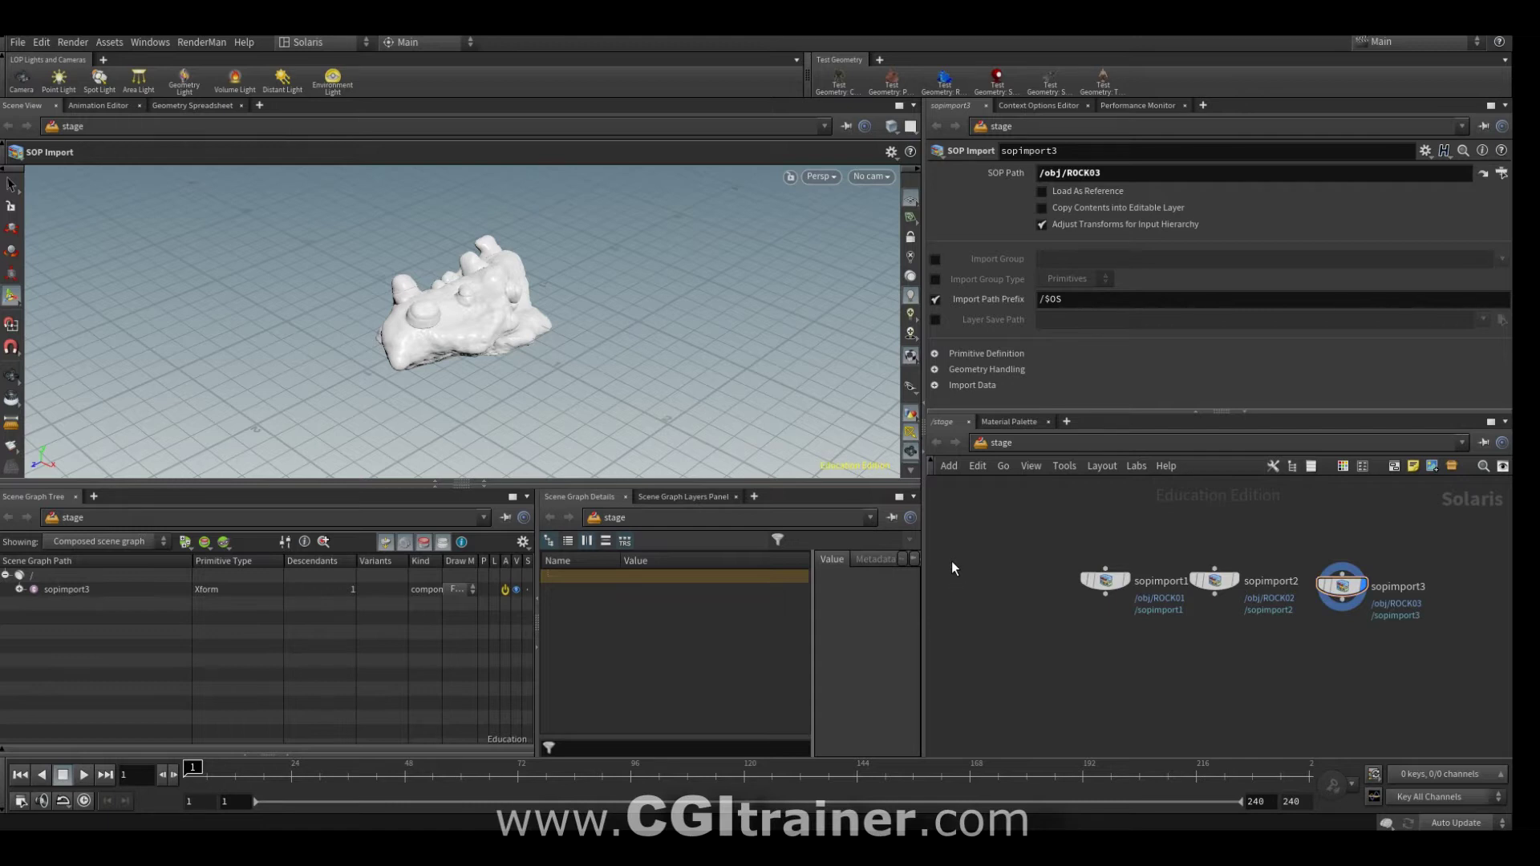
{"action": "key", "text": "Tab"}
{"action": "type", "text": "impor"}
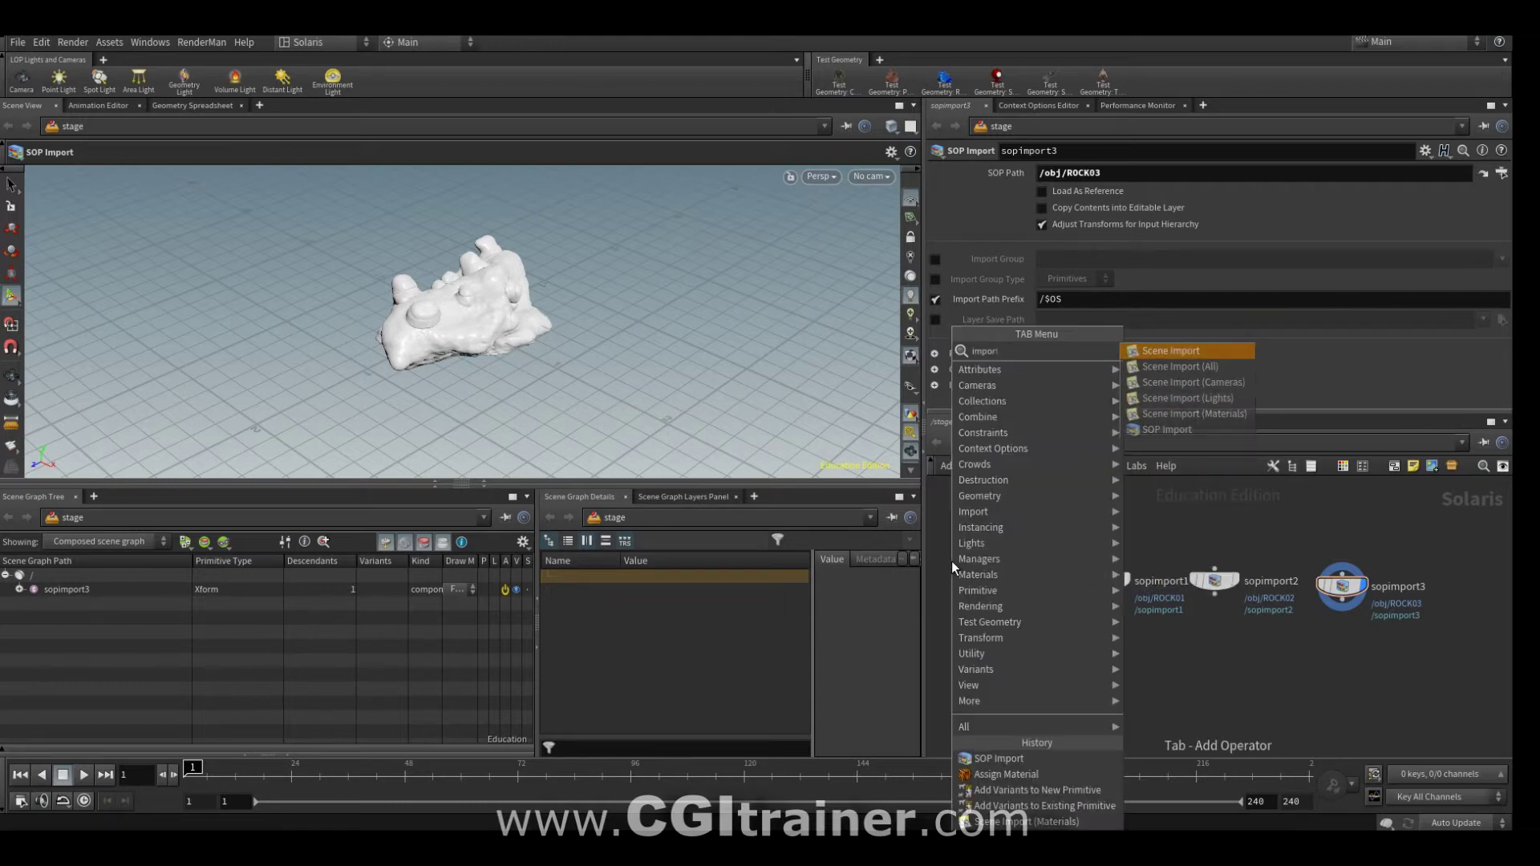
Step: Add a Scene Import (Materials) node with Additional Materials set to /mat/principledshader
{"action": "left_click", "coordinate": [1167, 429]}
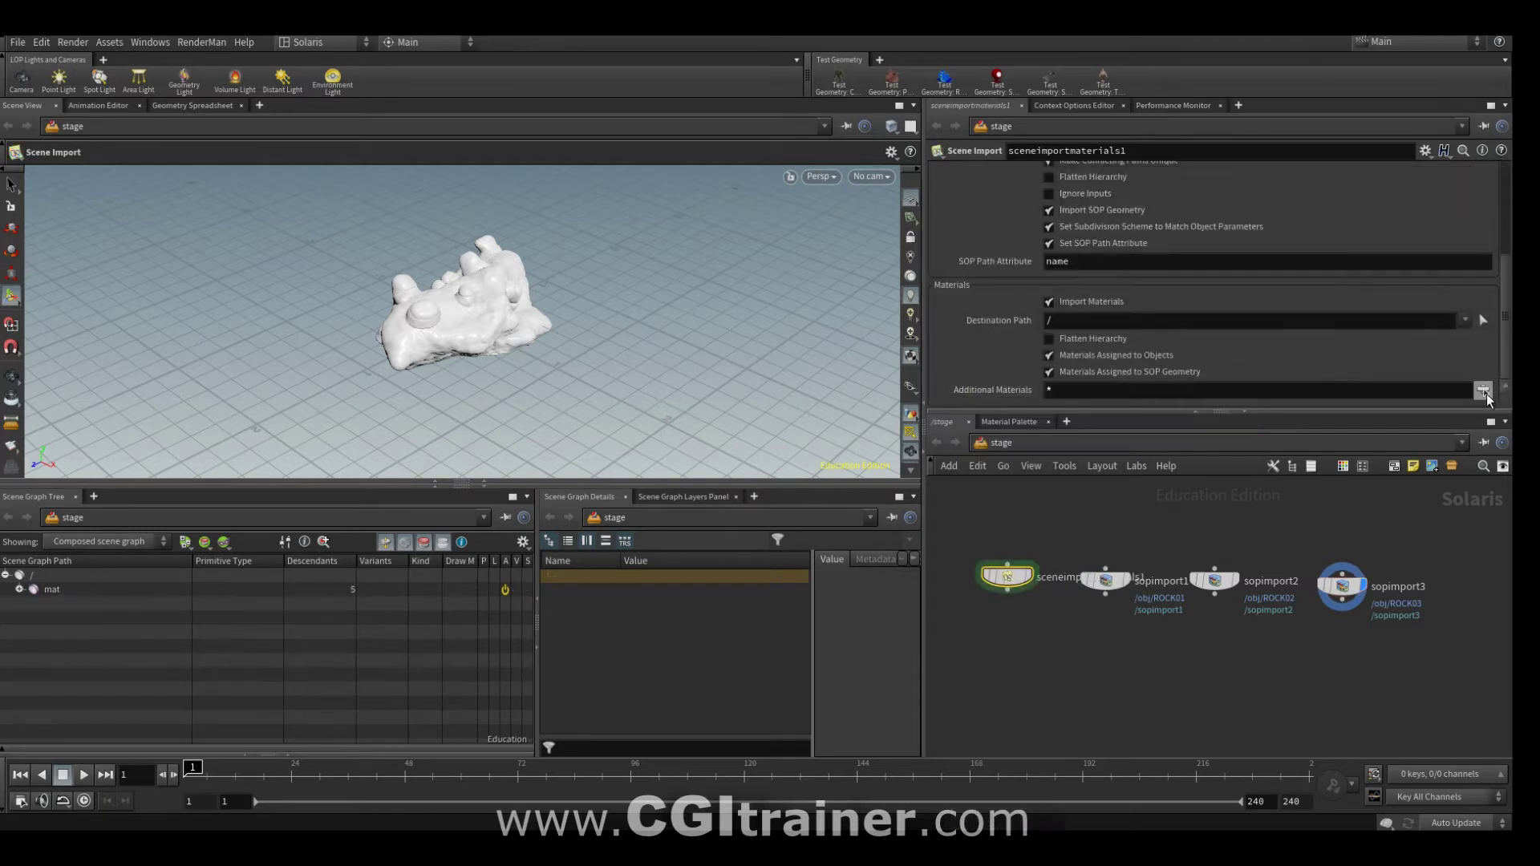
{"action": "left_click", "coordinate": [1485, 393]}
{"action": "left_click", "coordinate": [1251, 191]}
{"action": "left_click", "coordinate": [1370, 656]}
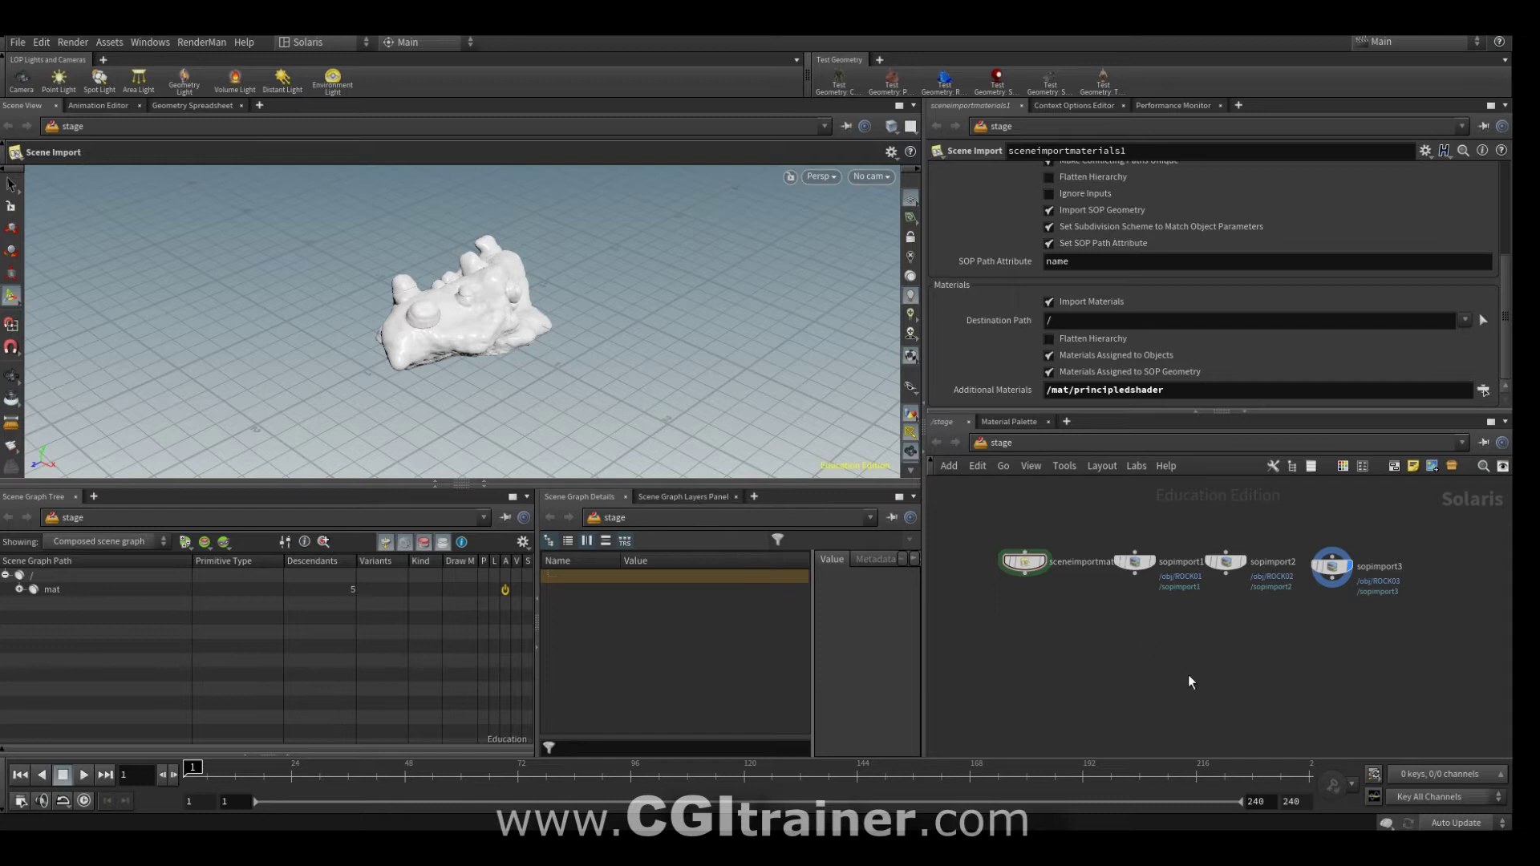
Step: Add addvariant1 below the imports and wire sopimport1–3 into it as variants
{"action": "key", "text": "Tab"}
{"action": "type", "text": "add"}
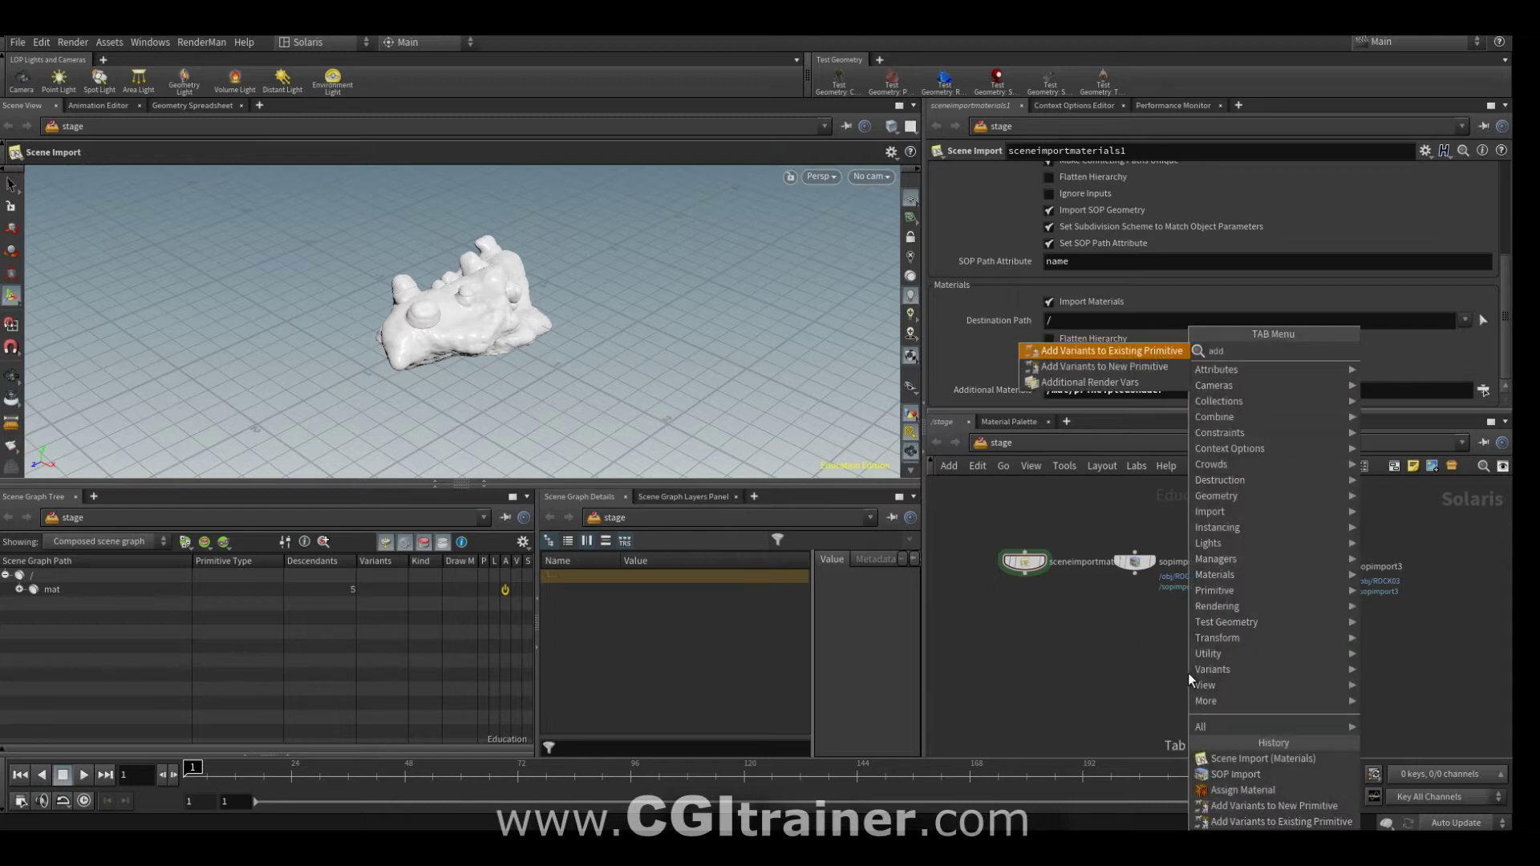
{"action": "key", "text": "Down"}
{"action": "key", "text": "Down"}
{"action": "key", "text": "Return"}
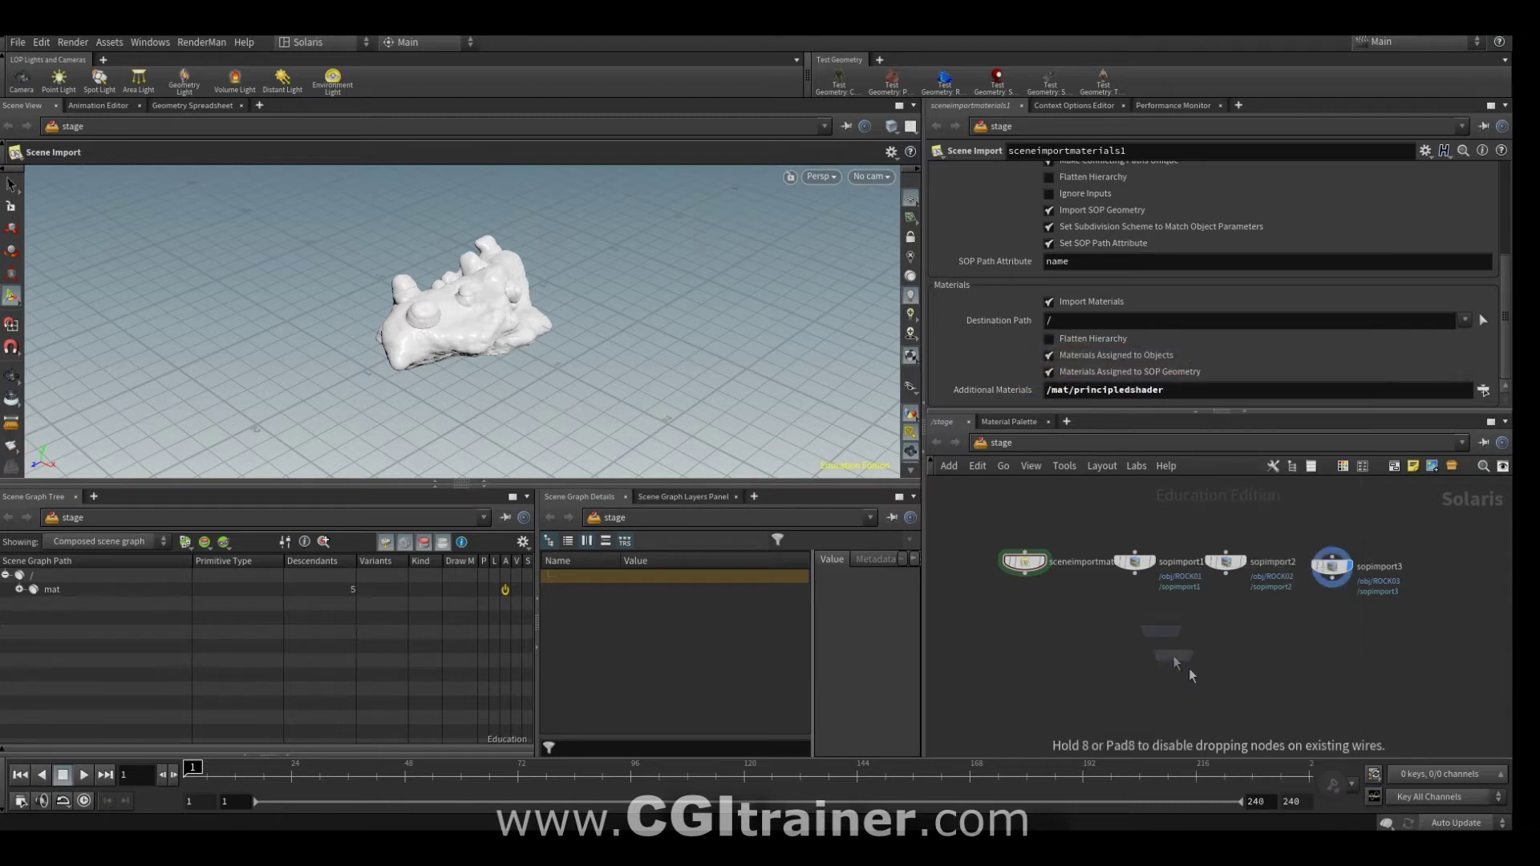
{"action": "left_click", "coordinate": [1189, 669]}
{"action": "left_click_drag", "start_coordinate": [1064, 531], "coordinate": [1419, 629]}
{"action": "mouse_move", "coordinate": [1136, 576]}
{"action": "left_mouse_down"}
{"action": "mouse_move", "coordinate": [1186, 665]}
{"action": "mouse_move", "coordinate": [1025, 572]}
{"action": "left_mouse_up"}
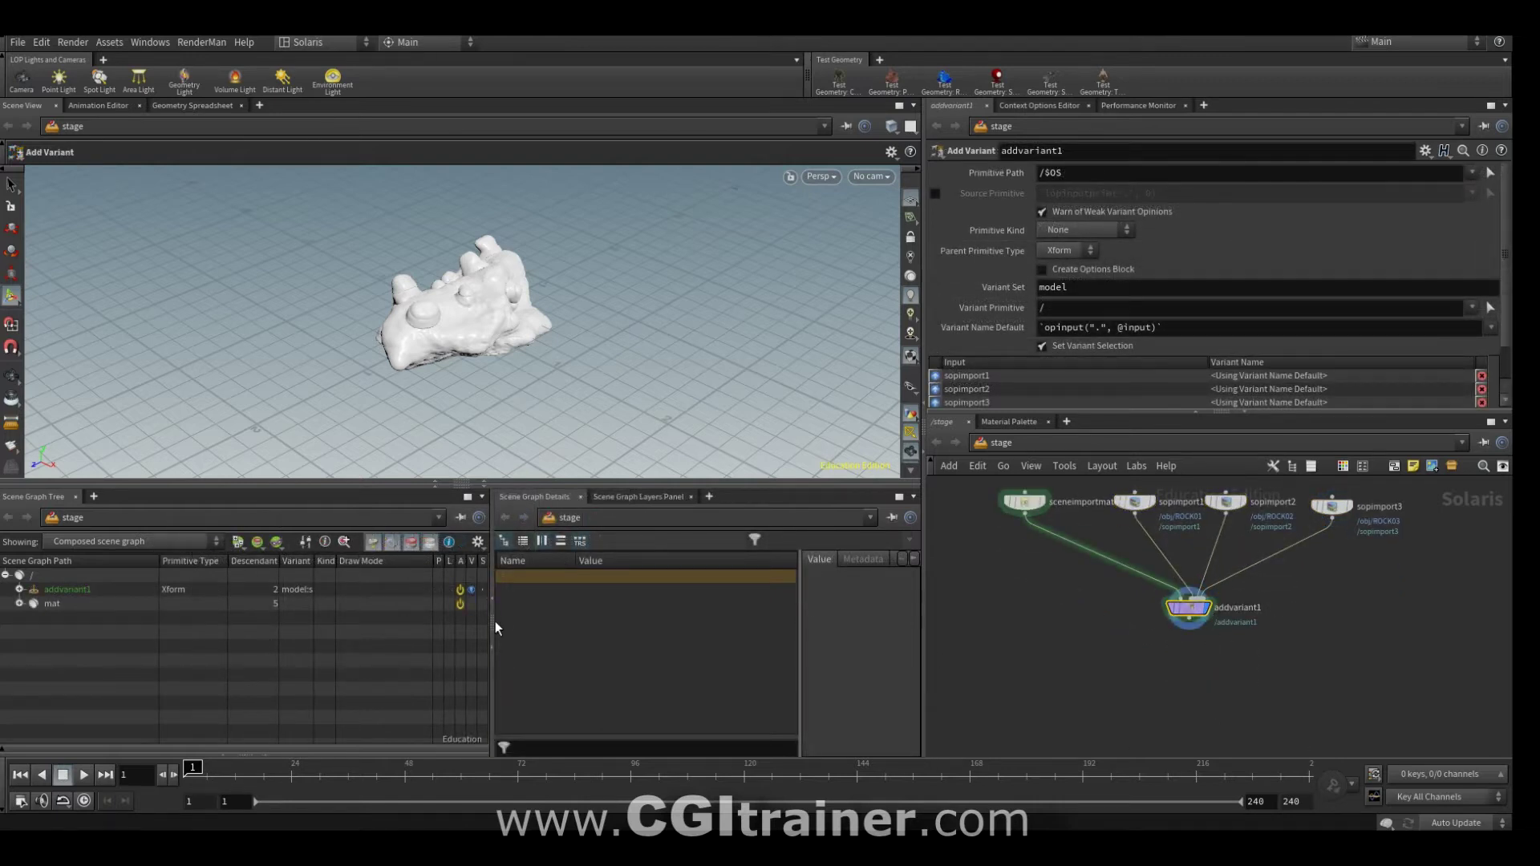
{"action": "left_click", "coordinate": [296, 595]}
{"action": "right_click", "coordinate": [298, 594]}
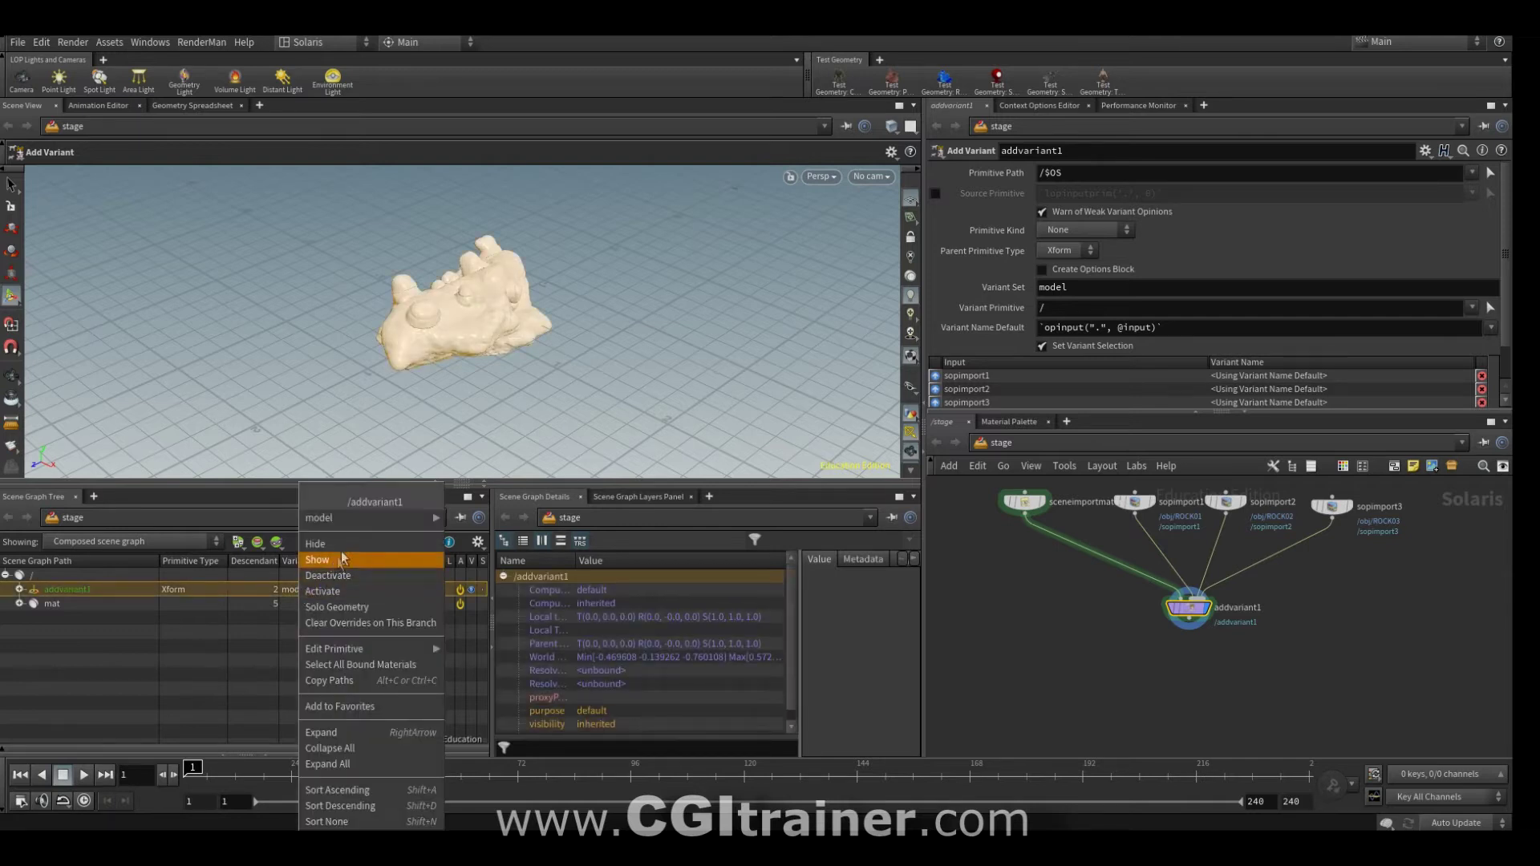
{"action": "mouse_move", "coordinate": [368, 517]}
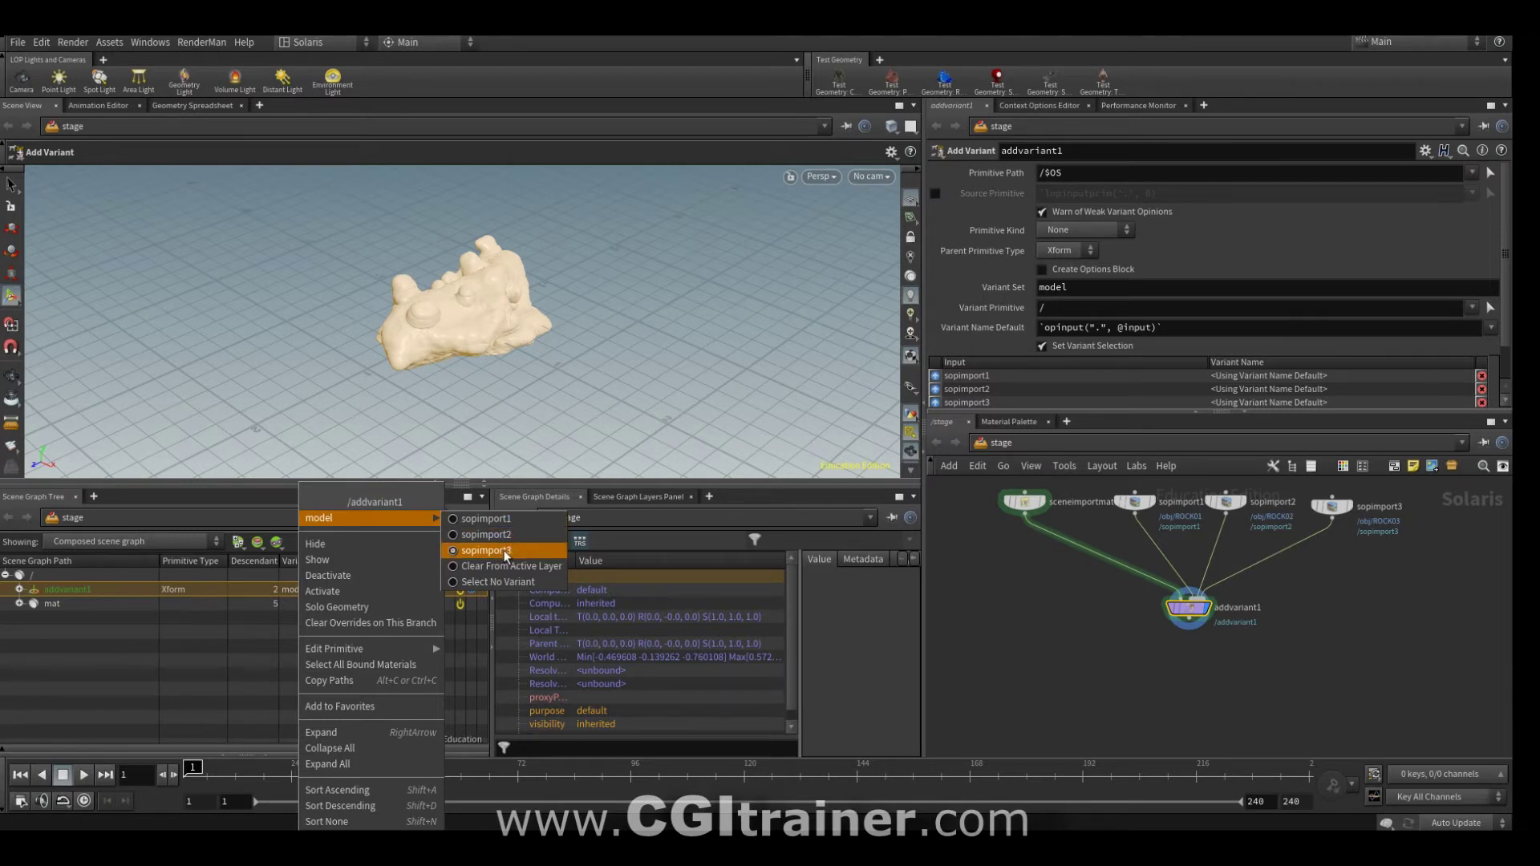
{"action": "left_click", "coordinate": [485, 519]}
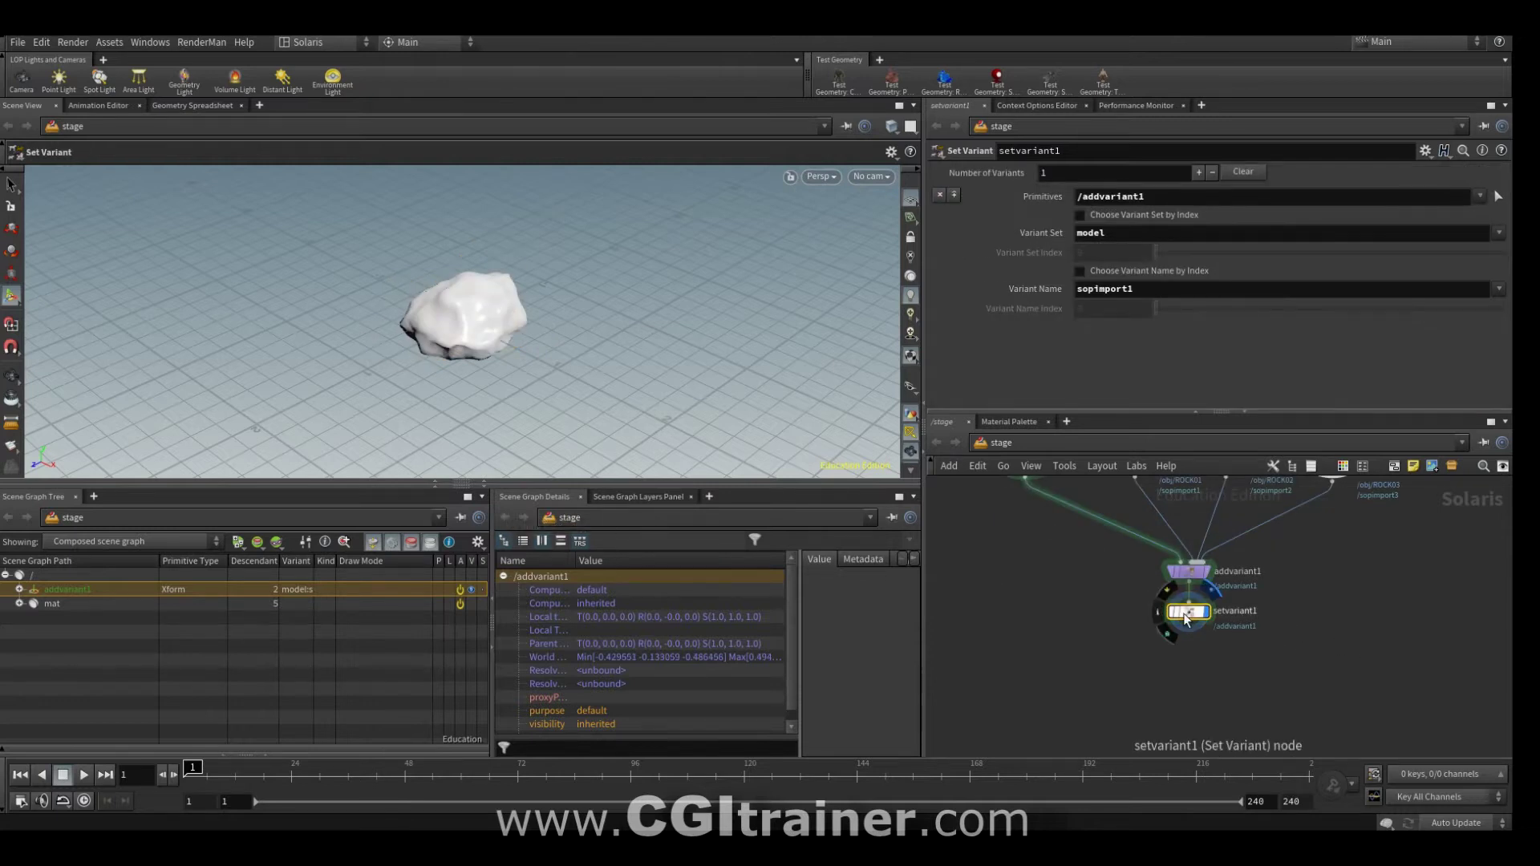
{"action": "left_click", "coordinate": [301, 590]}
{"action": "right_click", "coordinate": [301, 594]}
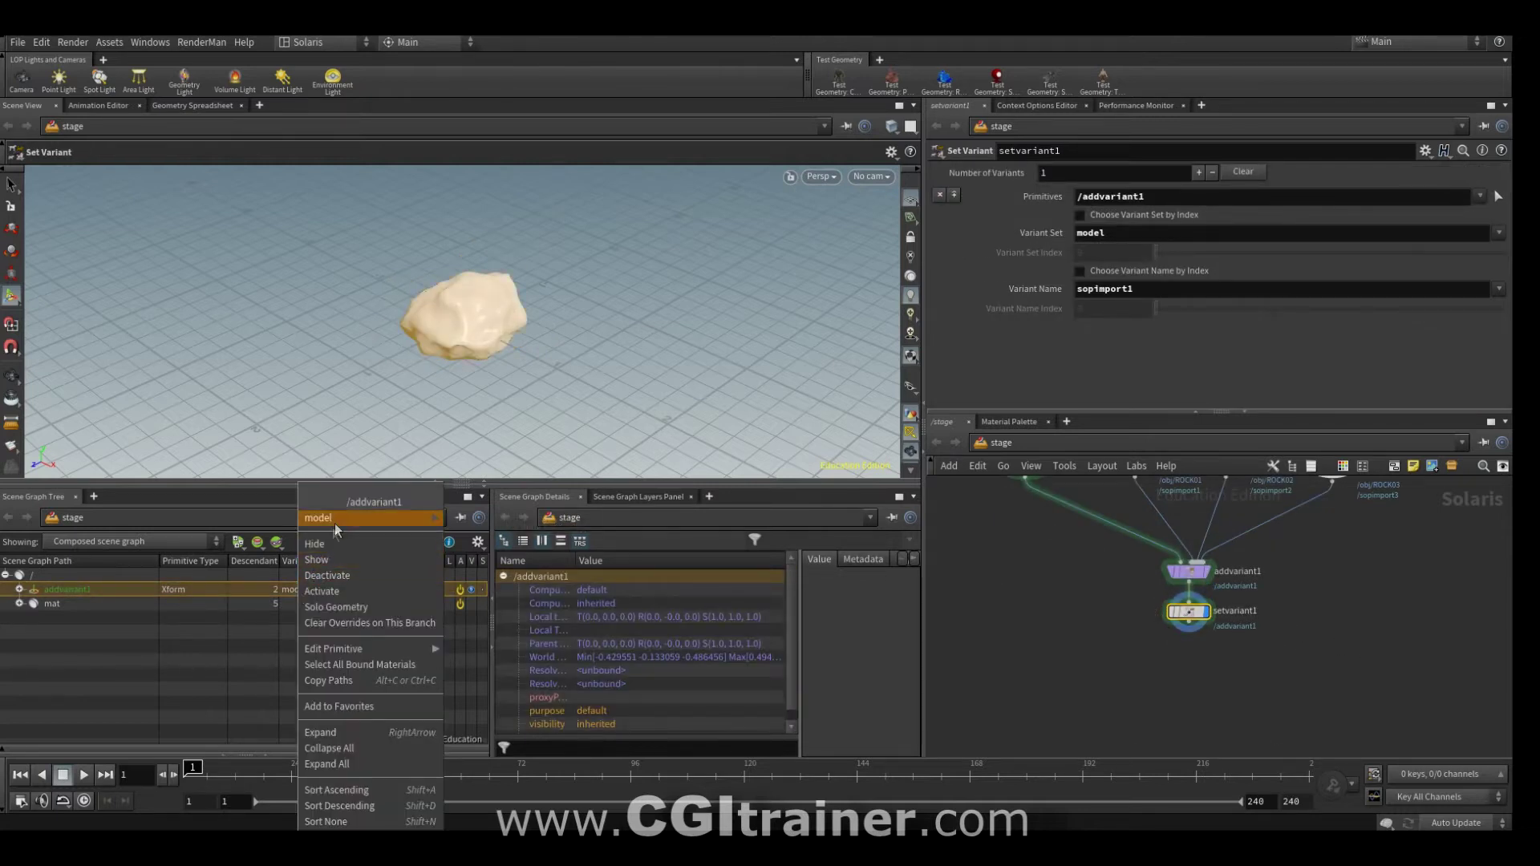
{"action": "left_click", "coordinate": [523, 541]}
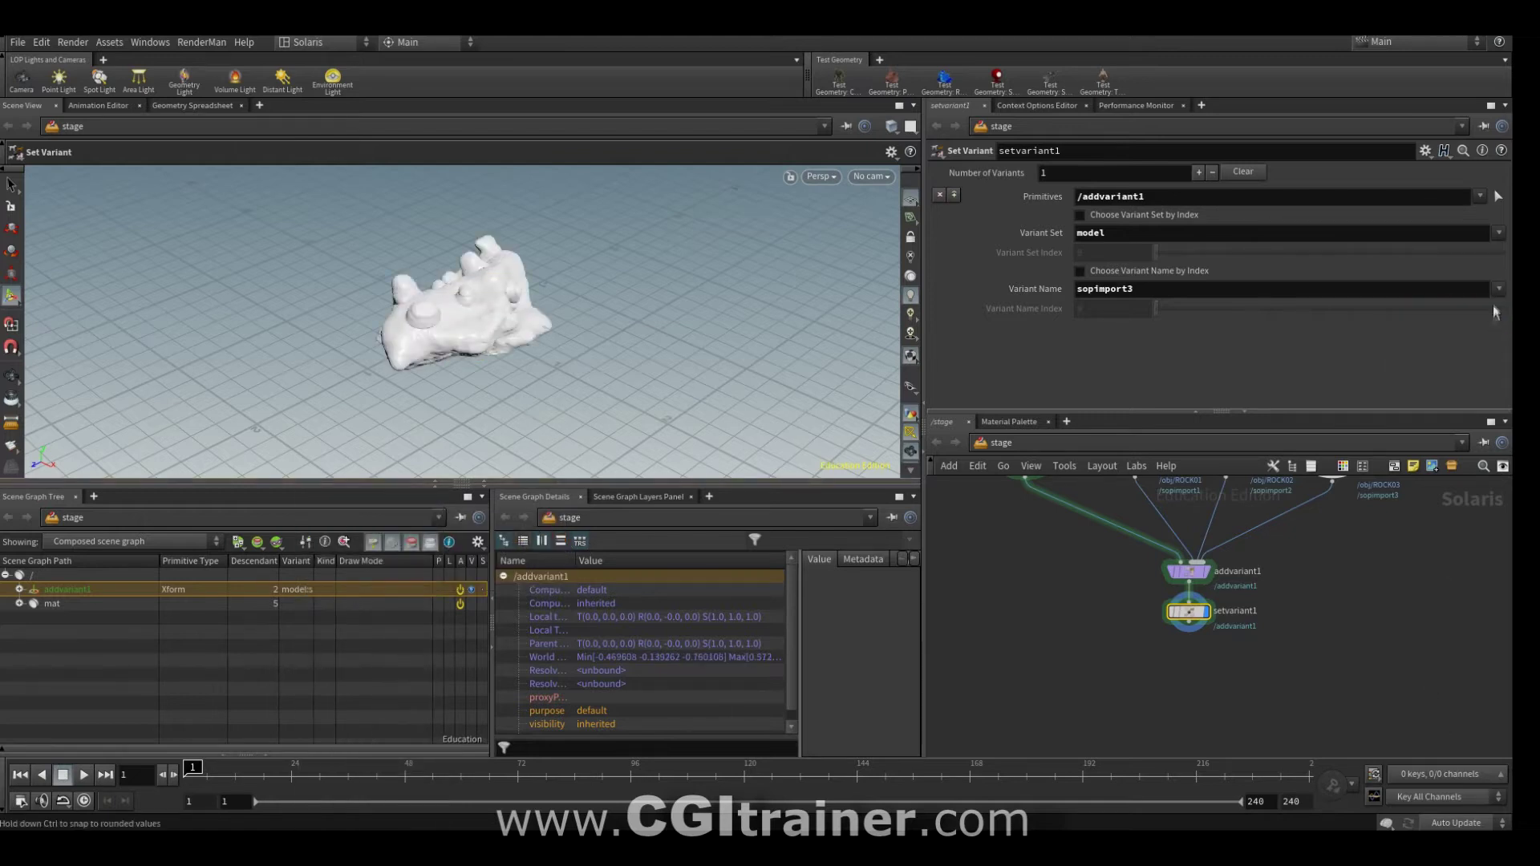
{"action": "left_click_drag", "start_coordinate": [1188, 612], "coordinate": [1227, 637]}
{"action": "key", "text": "Delete"}
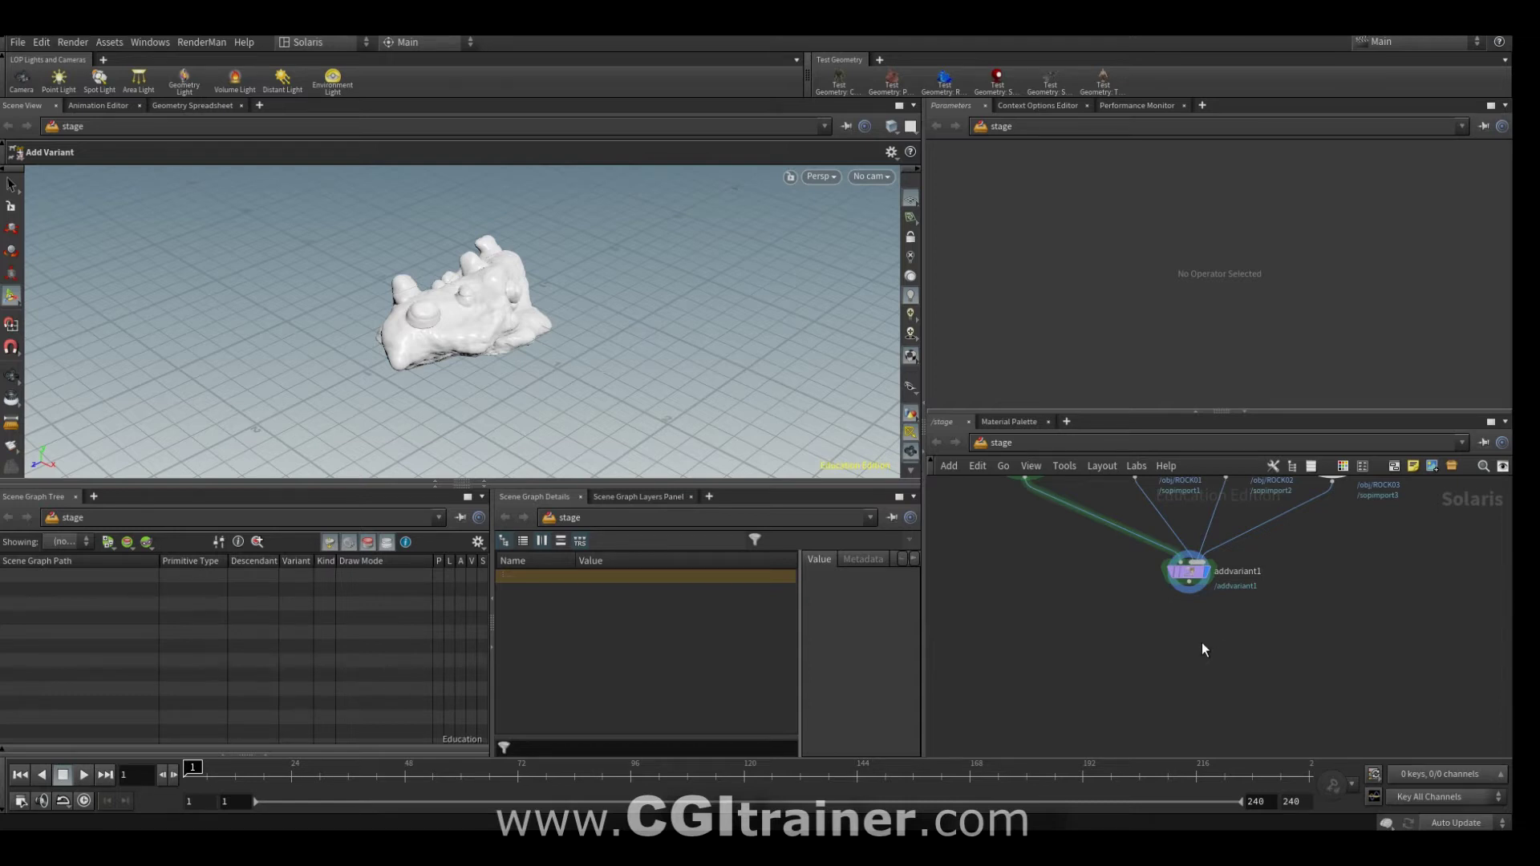
Step: Add assignmaterial1 under addvariant1 with Material Path /mat/principledshader
{"action": "key", "text": "Tab"}
{"action": "type", "text": "ass"}
{"action": "key", "text": "Return"}
{"action": "left_click", "coordinate": [1189, 632]}
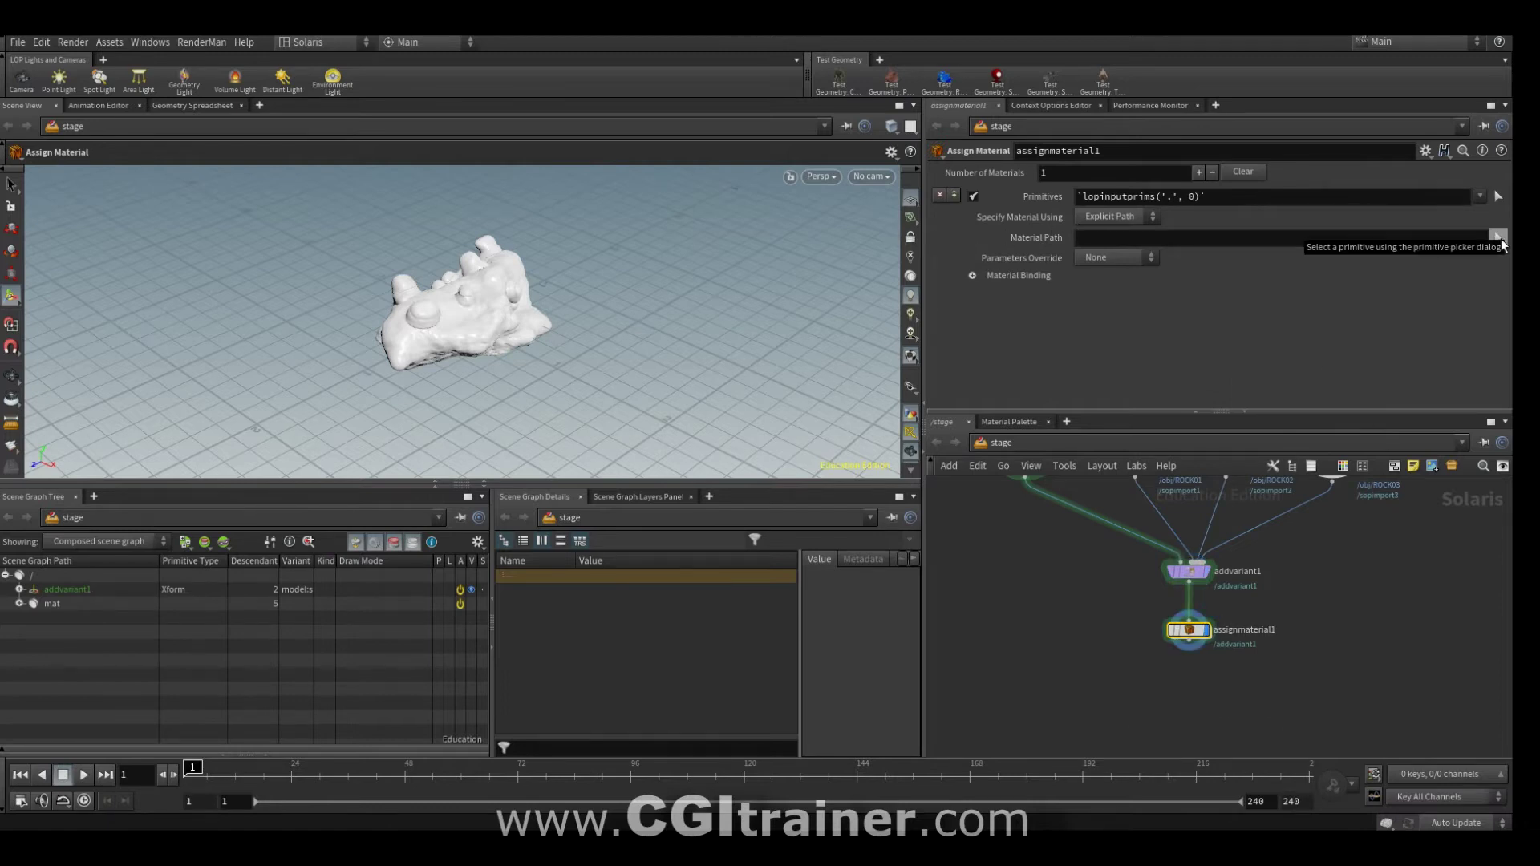
{"action": "left_click", "coordinate": [1499, 238]}
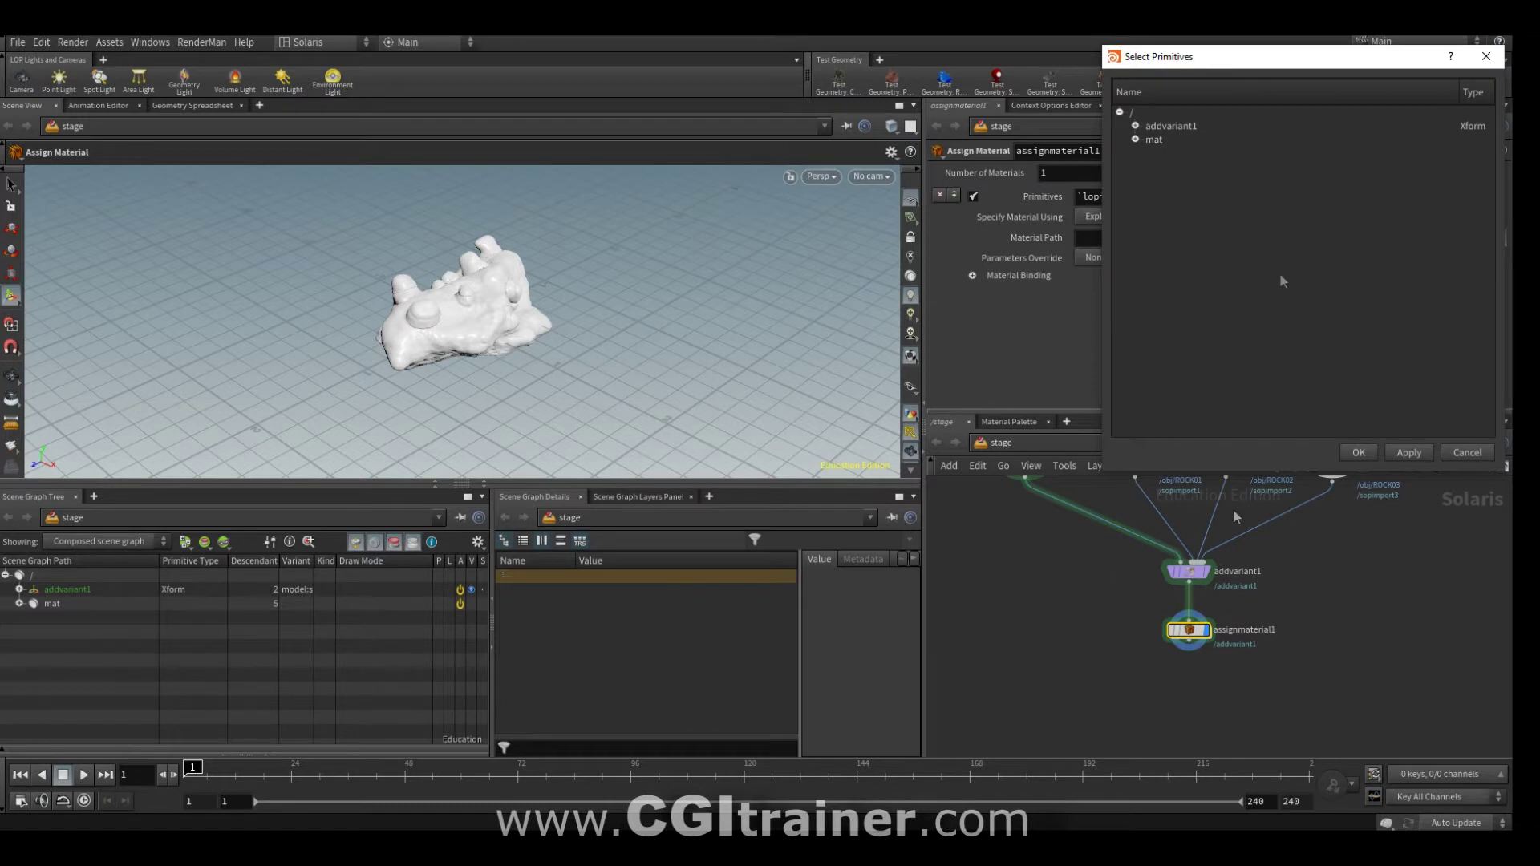
{"action": "left_click", "coordinate": [1136, 140]}
{"action": "left_click", "coordinate": [1183, 154]}
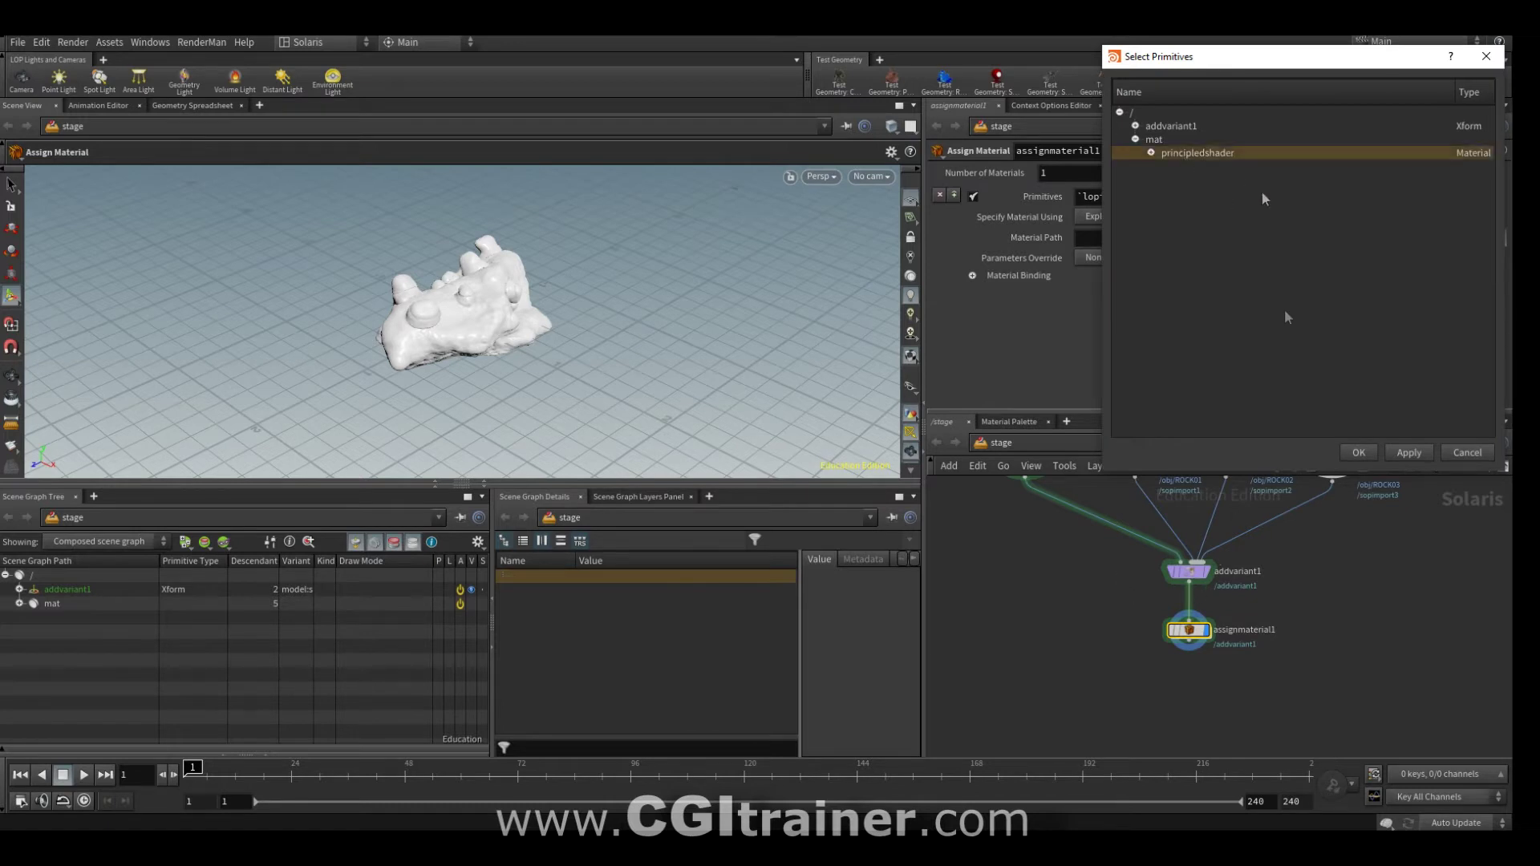
{"action": "left_click", "coordinate": [1358, 452]}
{"action": "mouse_move", "coordinate": [1033, 661]}
{"action": "middle_mouse_down"}
{"action": "mouse_move", "coordinate": [993, 586]}
{"action": "mouse_move", "coordinate": [1027, 652]}
{"action": "middle_mouse_up"}
{"action": "left_click", "coordinate": [1095, 682]}
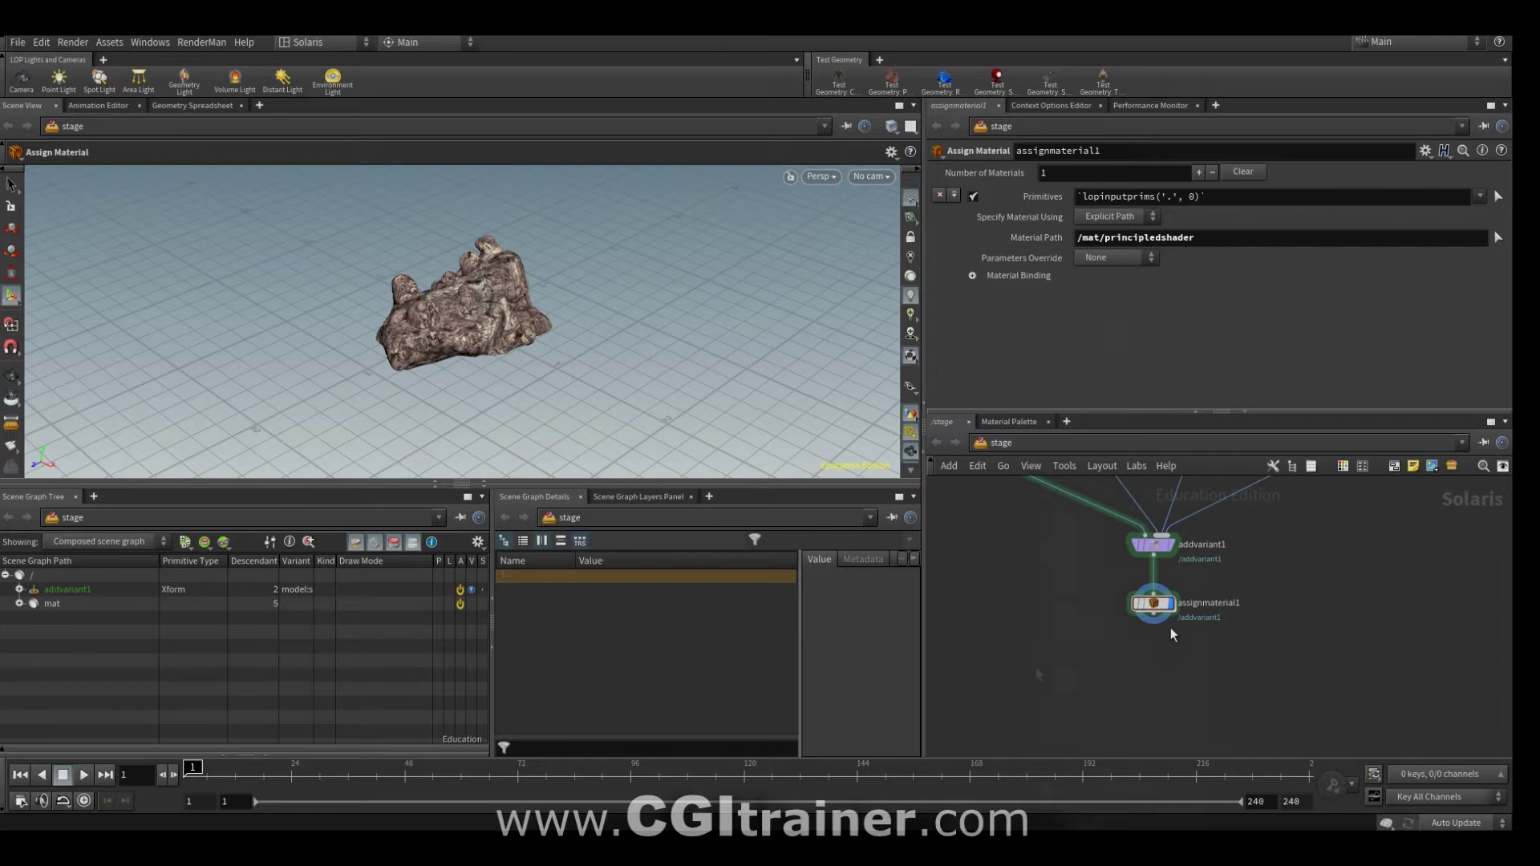
{"action": "key", "text": "Tab"}
{"action": "type", "text": "usd r"}
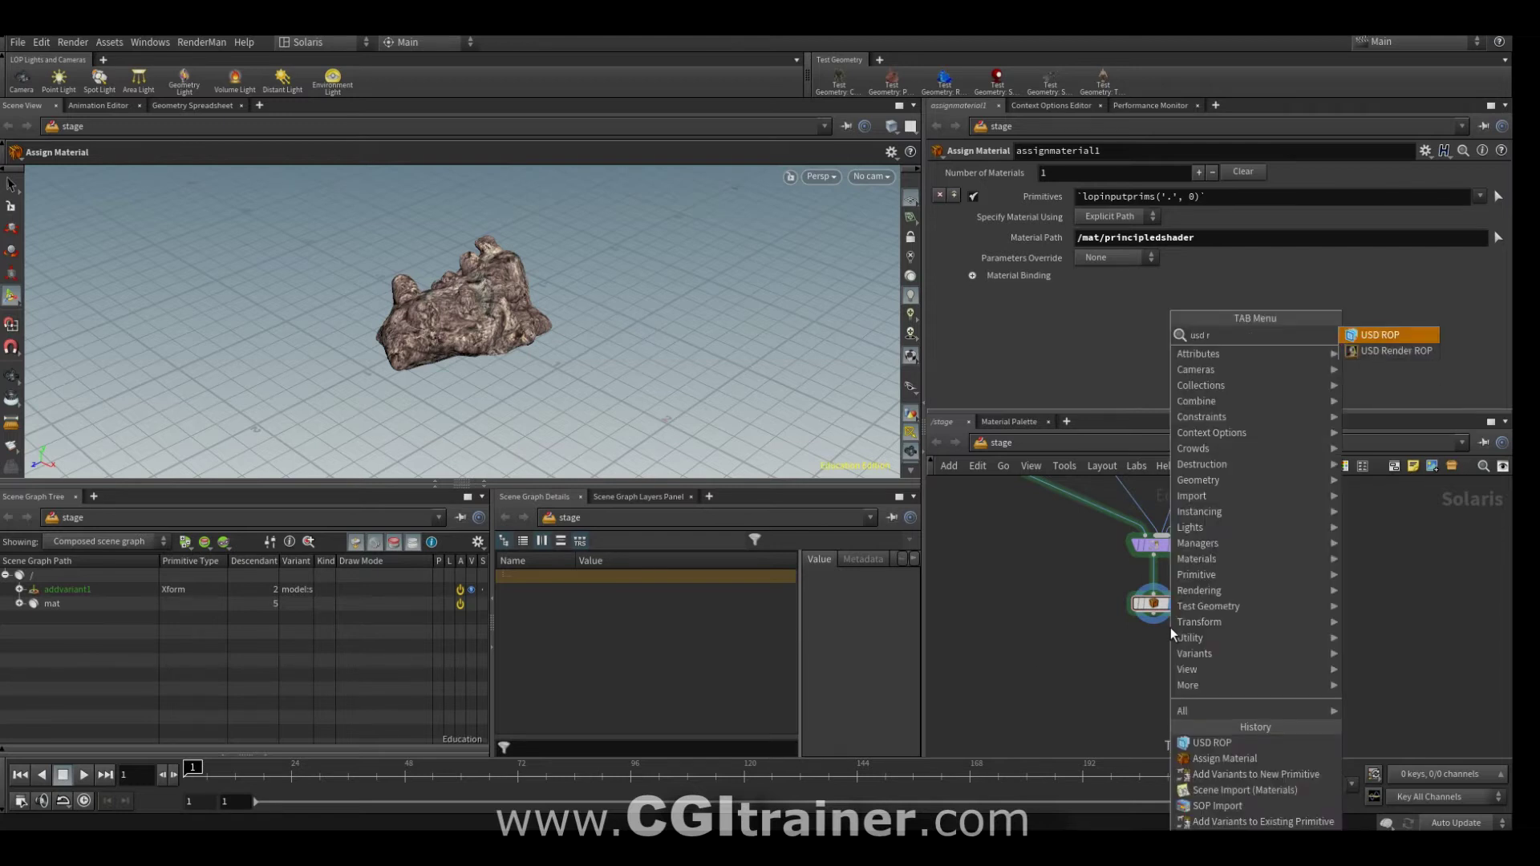
Step: Add usd_rop1 below assignmaterial1 with output file ROCKSCOLLECTION.usd
{"action": "left_click", "coordinate": [1380, 336]}
{"action": "left_click", "coordinate": [1491, 296]}
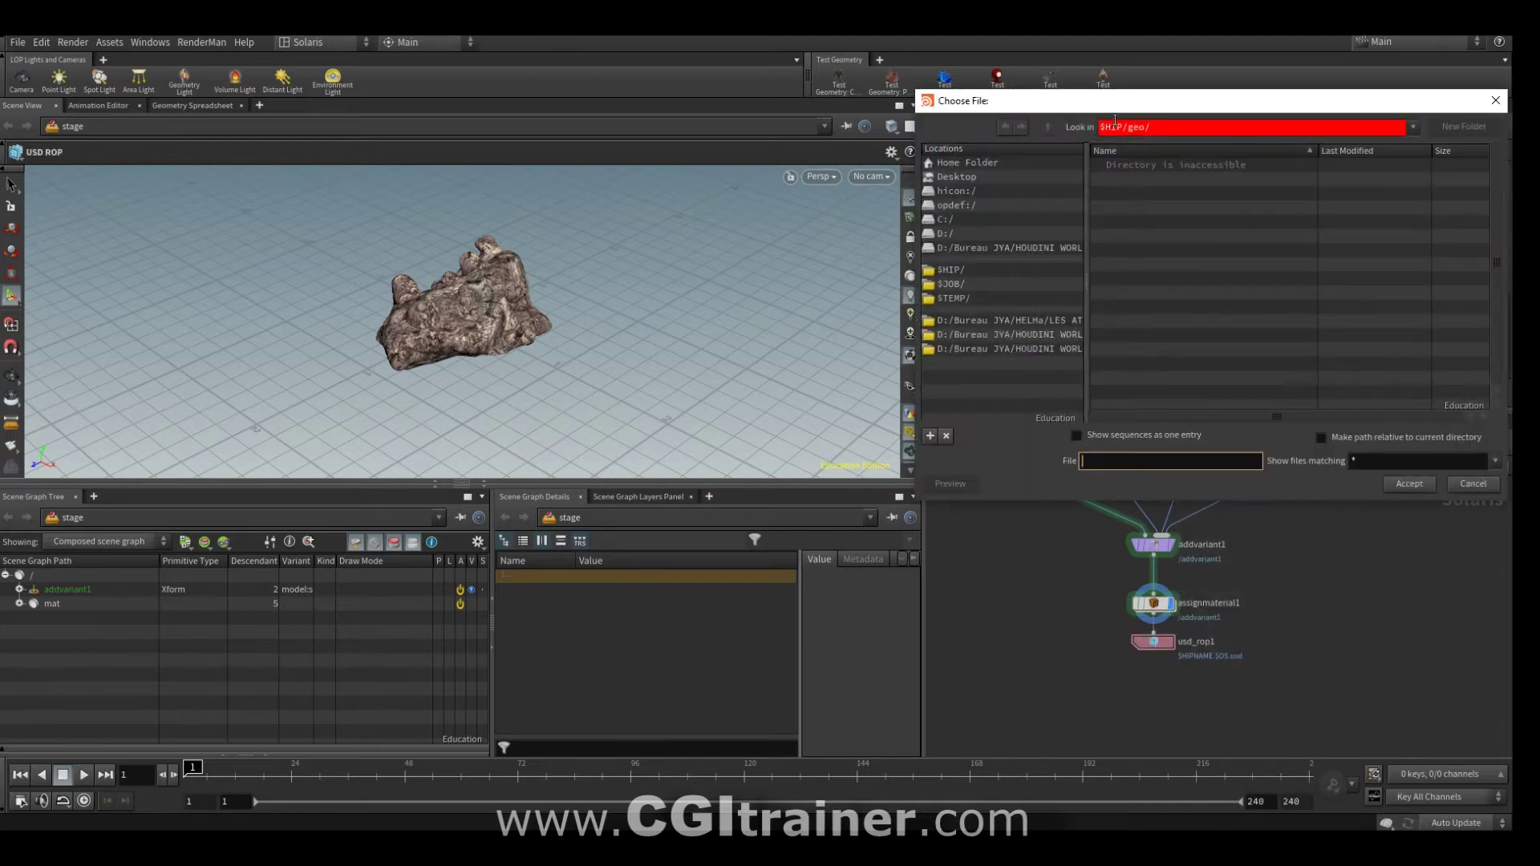
{"action": "type", "text": "RO"}
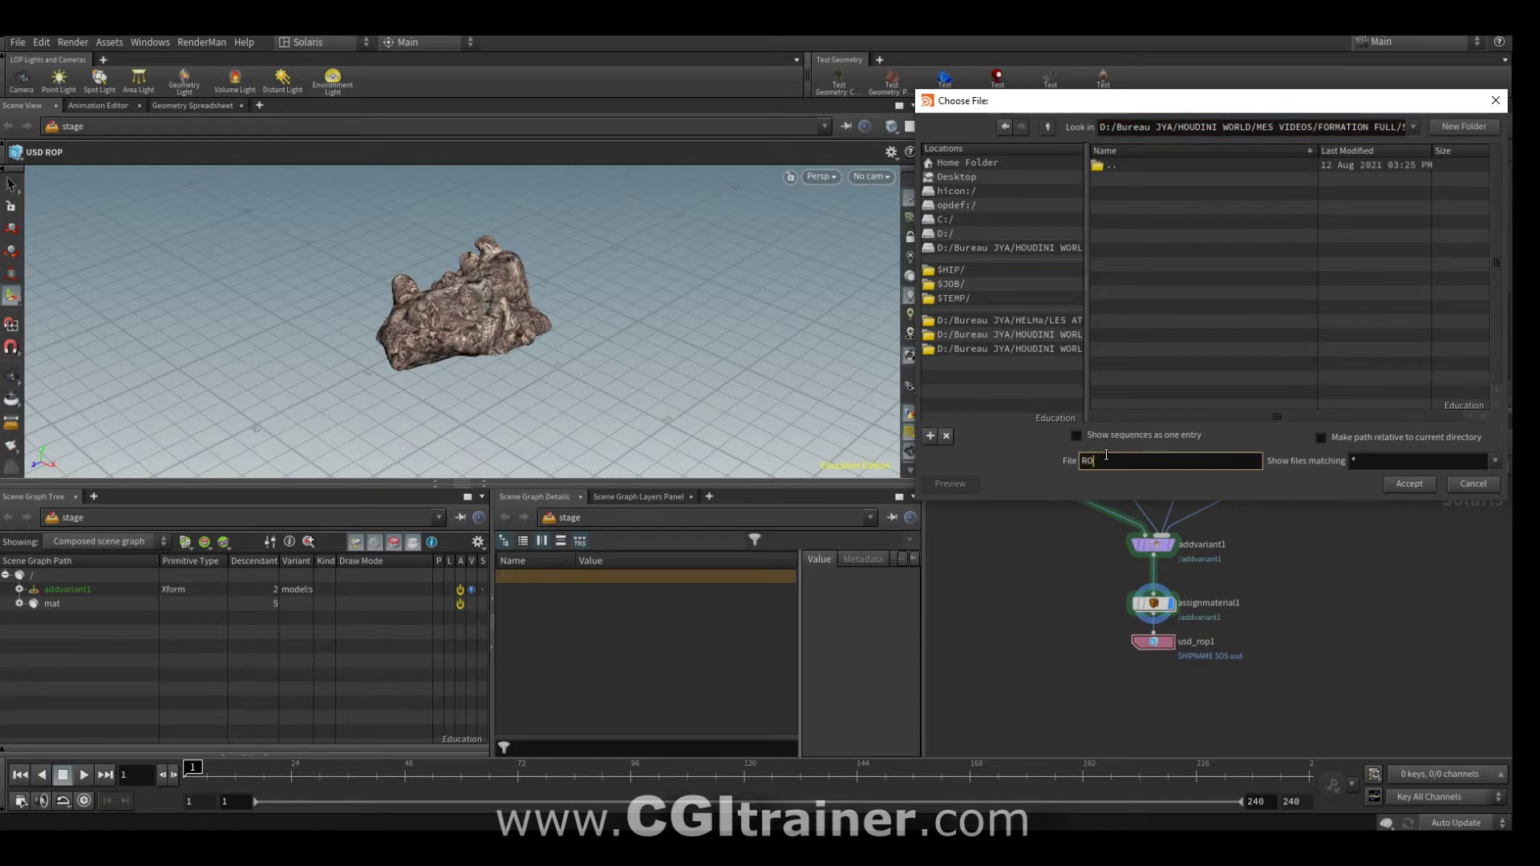
{"action": "type", "text": "COLLECTION.u"}
{"action": "type", "text": "d"}
{"action": "left_click", "coordinate": [1409, 484]}
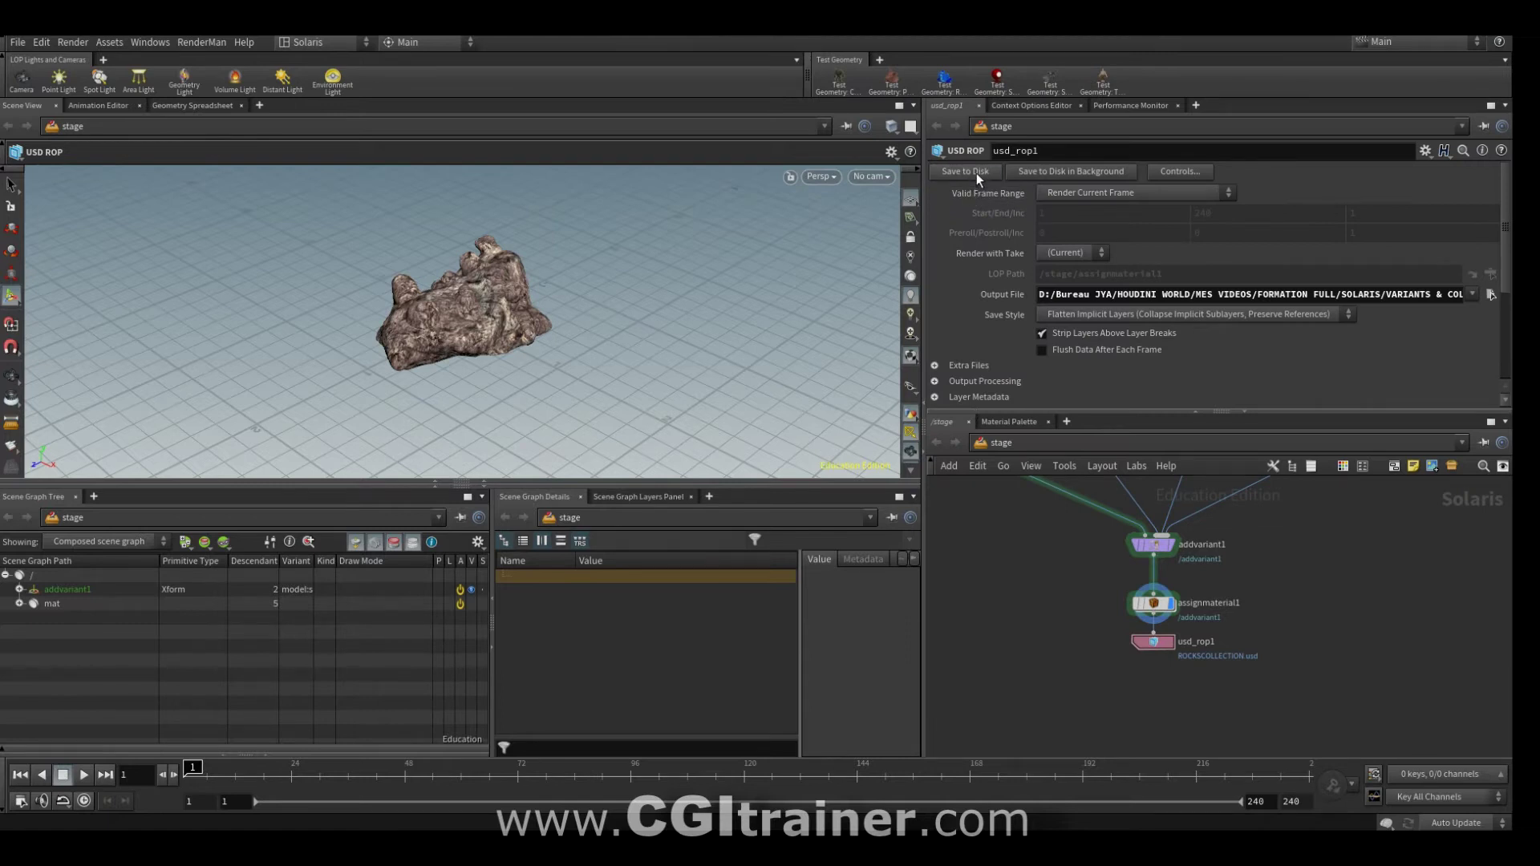
{"action": "left_click_drag", "start_coordinate": [956, 508], "coordinate": [1304, 725]}
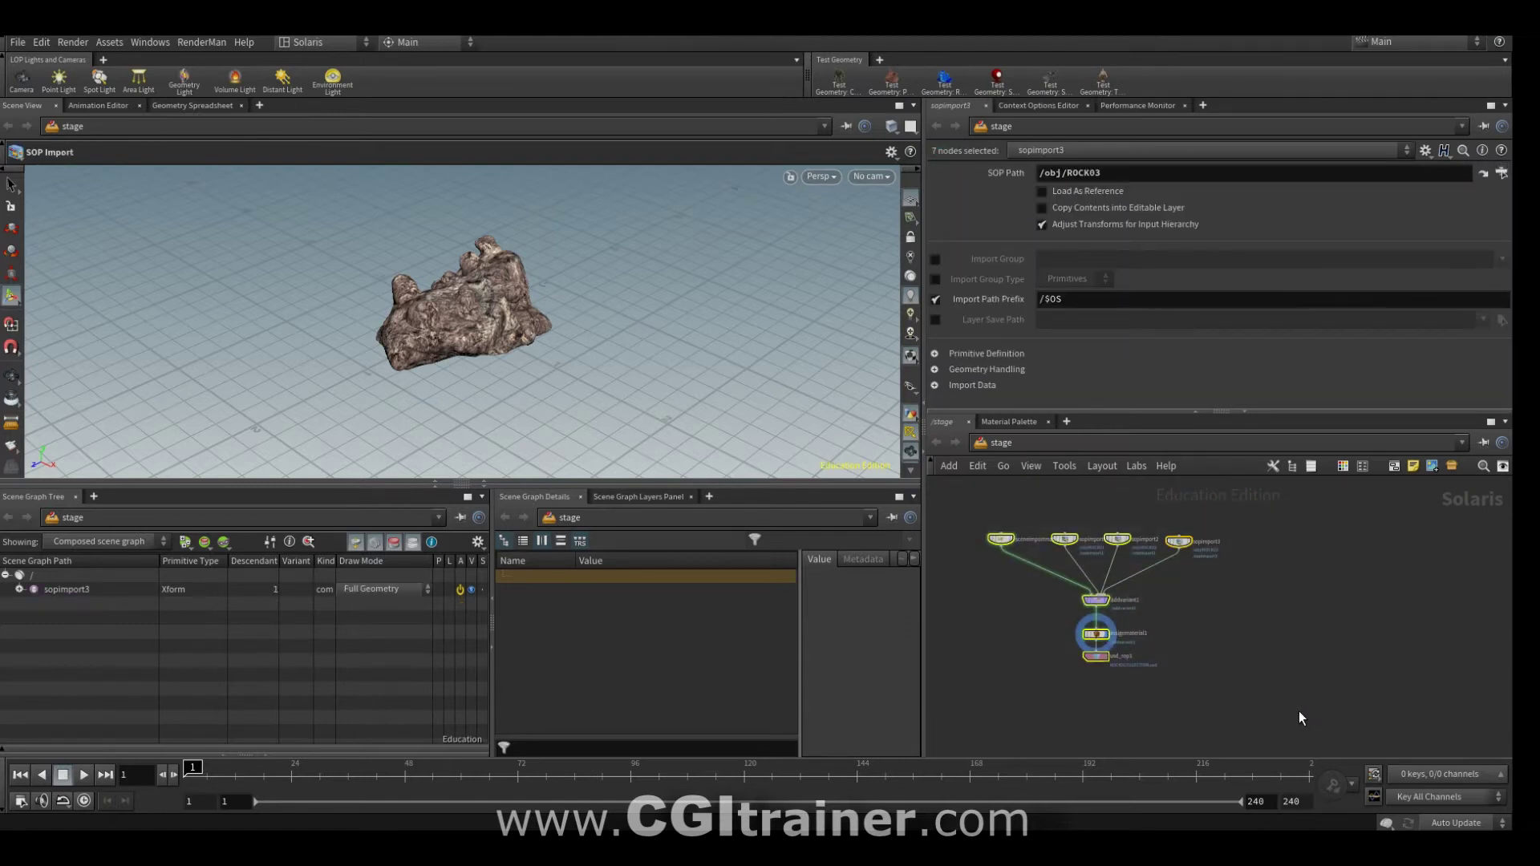
Step: Wrap the seven nodes in a MODELING DEPARTEMENT network box, then collapse and re-expand it
{"action": "key", "text": "shift+o"}
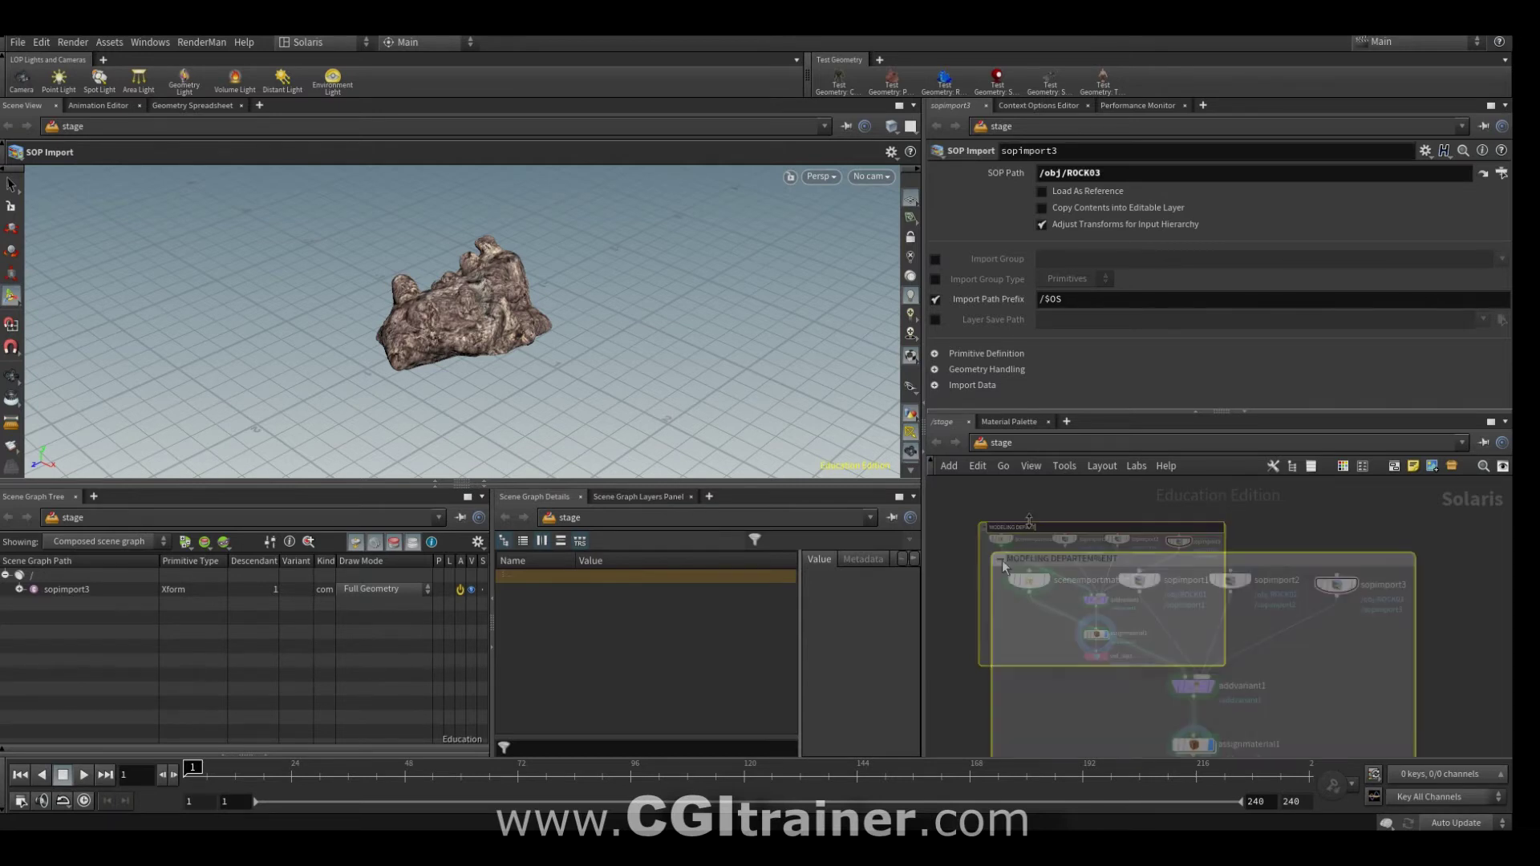
{"action": "left_click", "coordinate": [985, 527]}
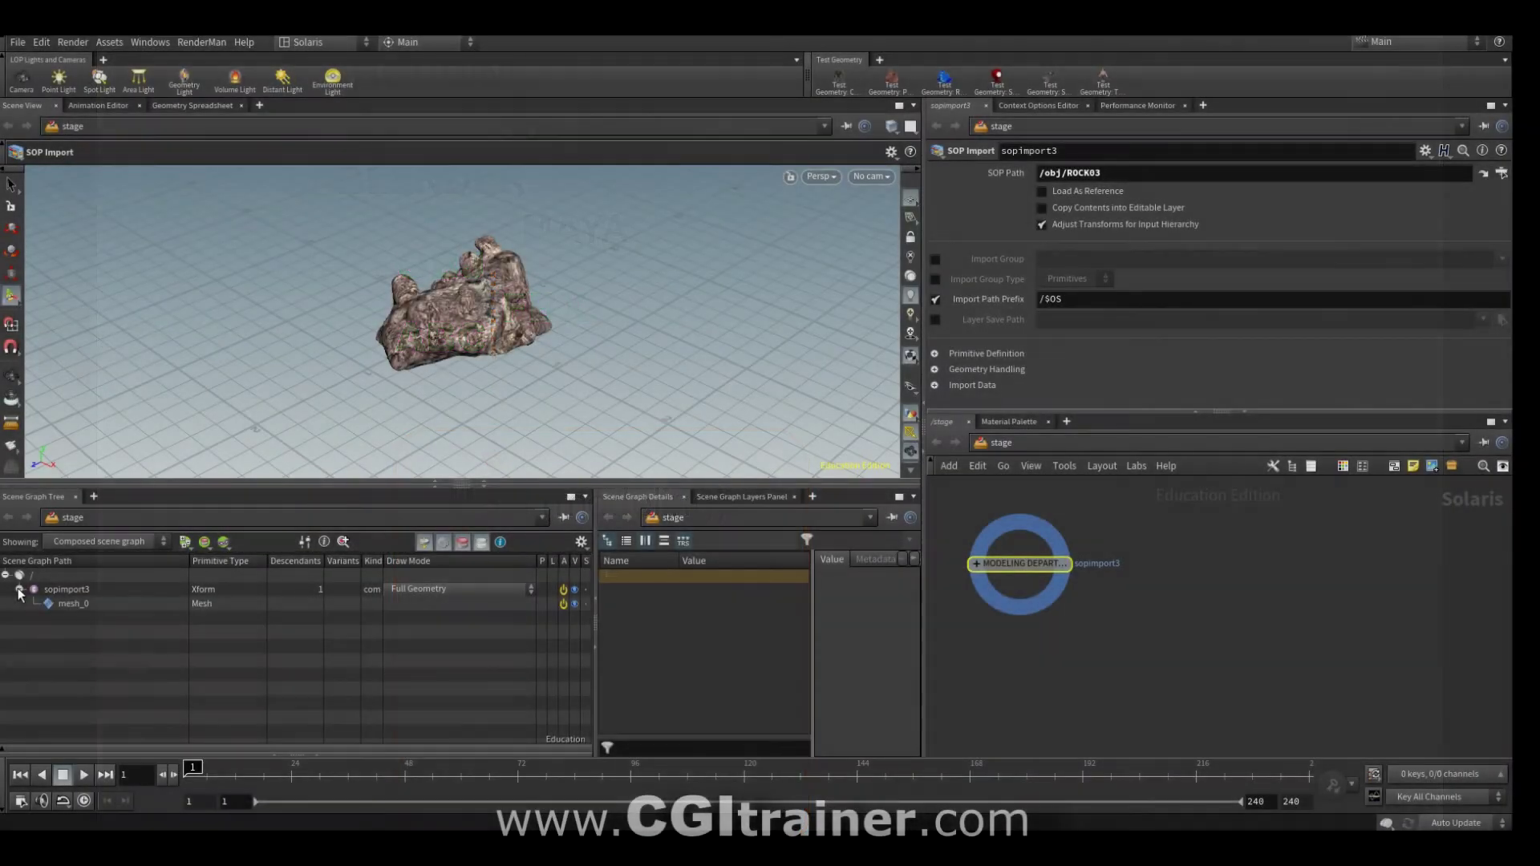
{"action": "left_click", "coordinate": [19, 591]}
{"action": "left_click", "coordinate": [978, 565]}
{"action": "left_click", "coordinate": [1005, 585]}
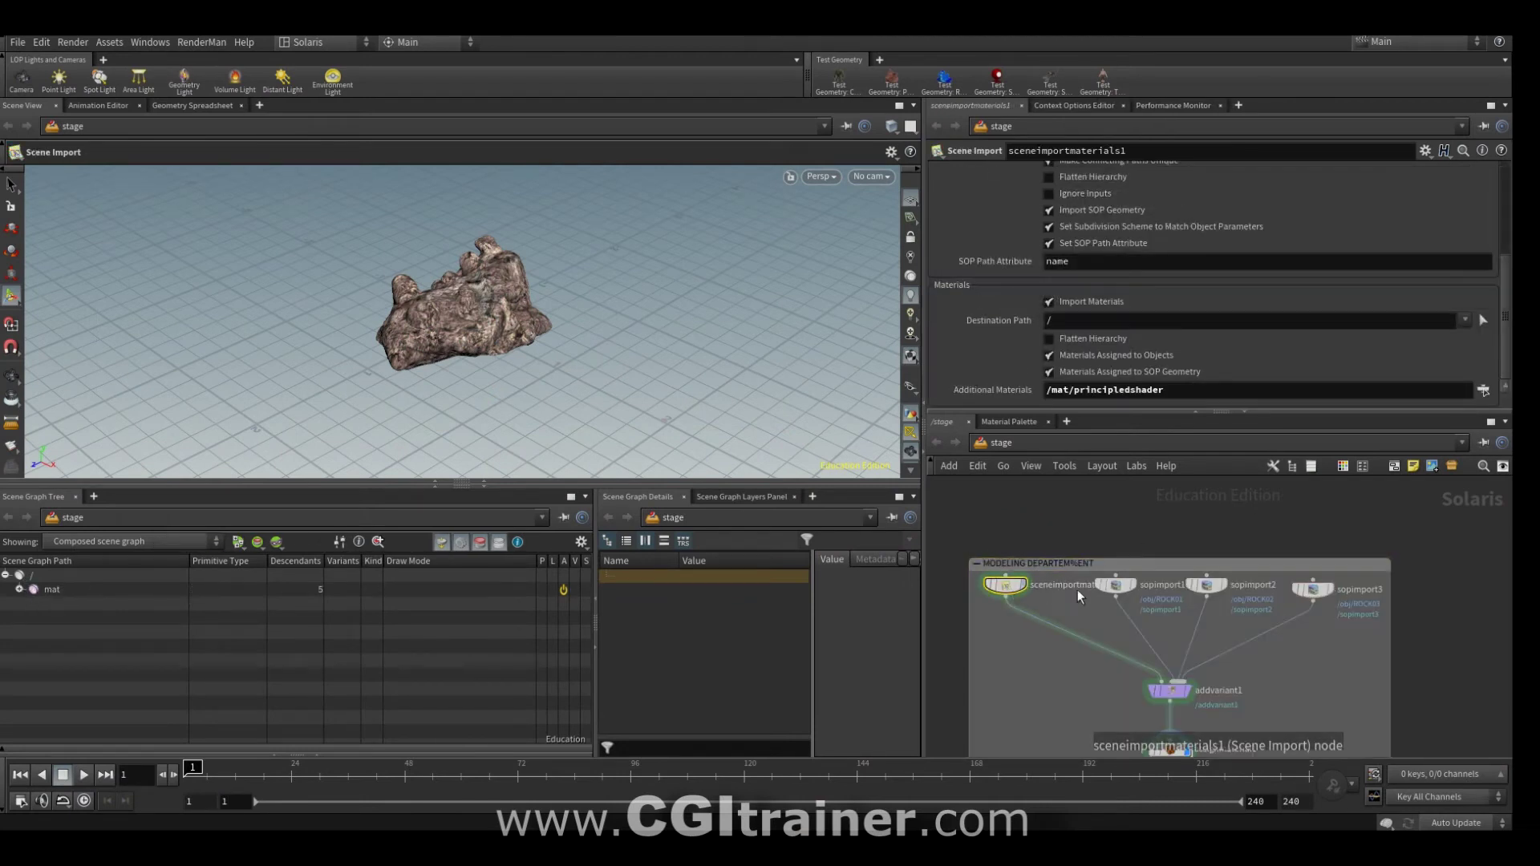
Step: Inspect addvariant1's hierarchy in the Scene Graph Tree and display assignmaterial1 in the viewport
{"action": "left_click", "coordinate": [1120, 590]}
{"action": "left_click", "coordinate": [1172, 690]}
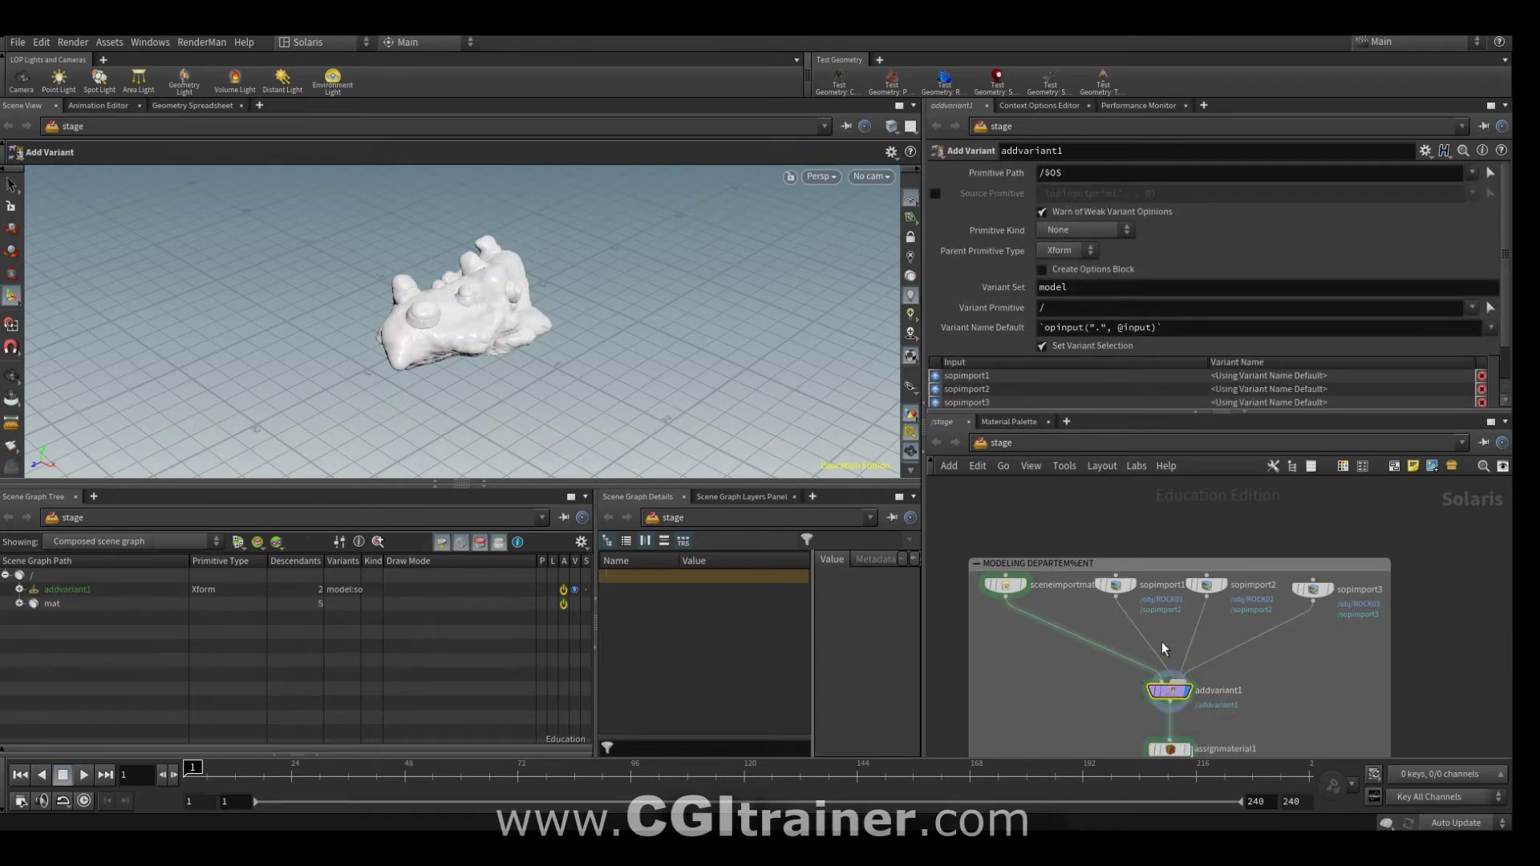
{"action": "left_click", "coordinate": [19, 589]}
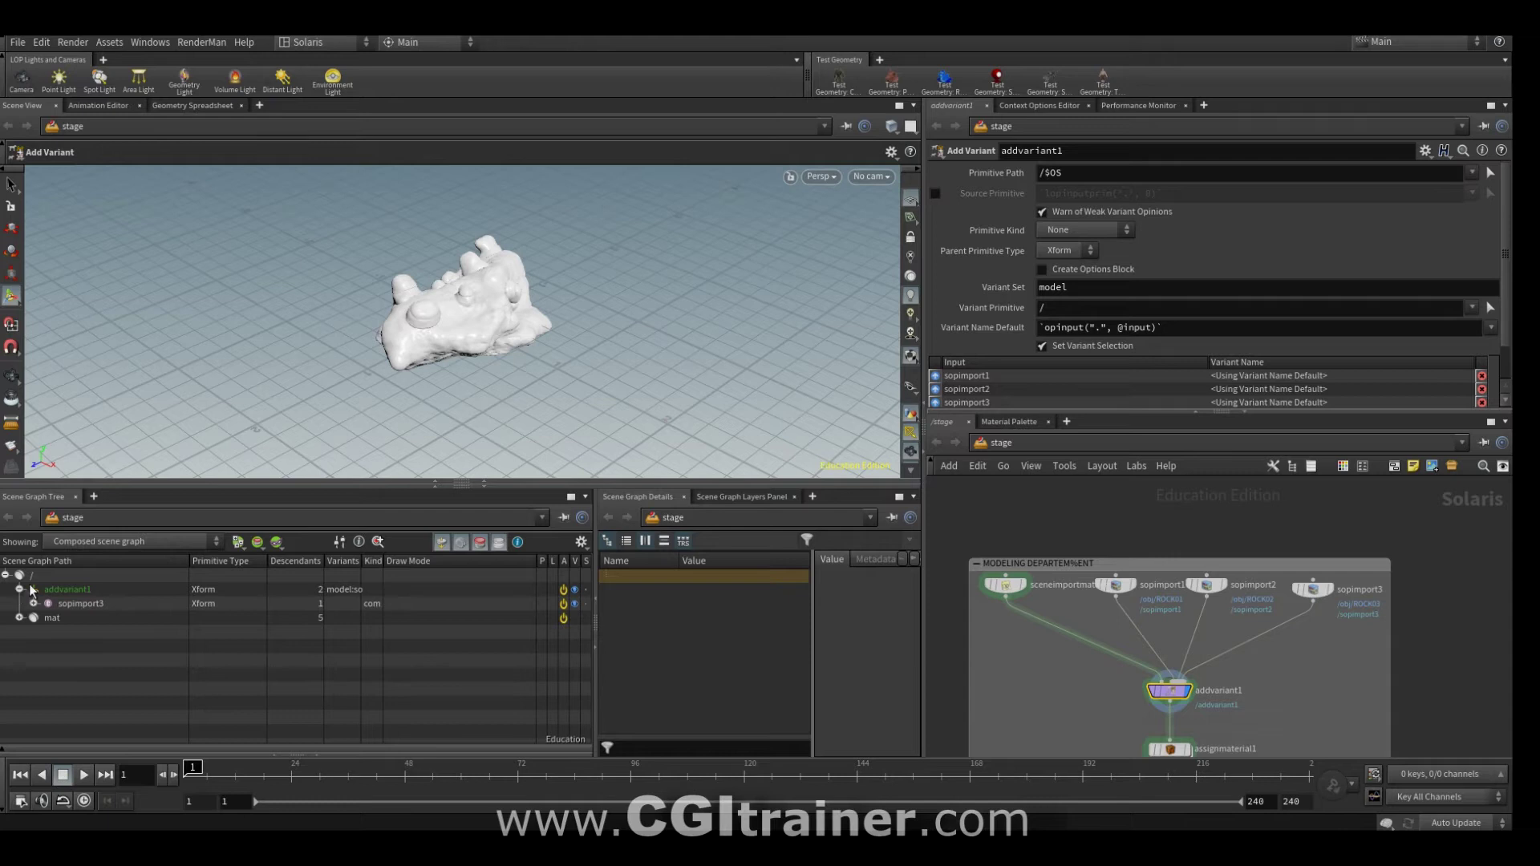
{"action": "left_click", "coordinate": [34, 604]}
{"action": "left_click", "coordinate": [20, 632]}
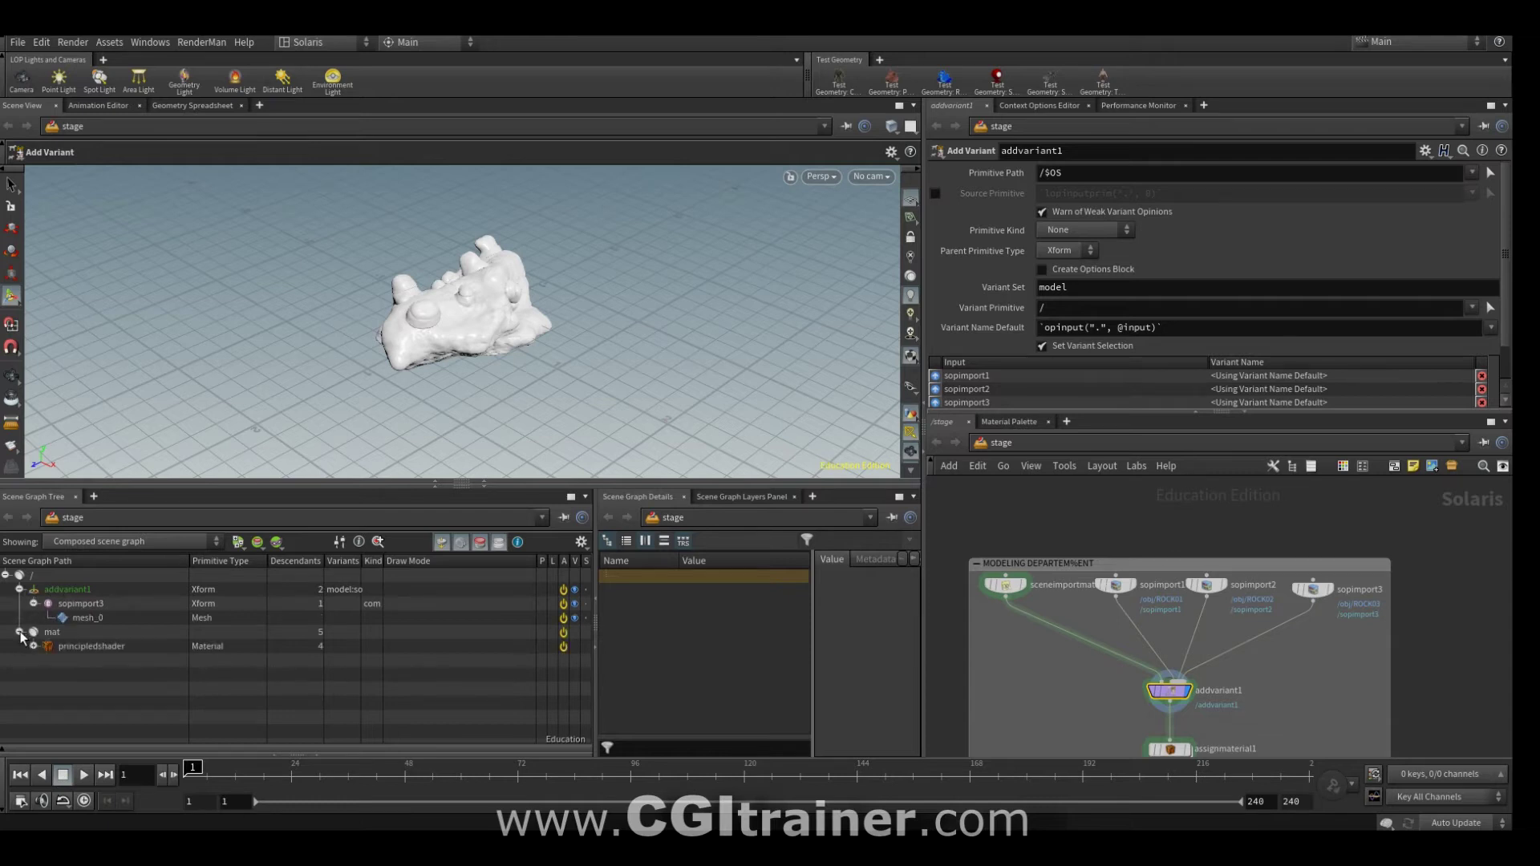
{"action": "middle_click_drag", "start_coordinate": [1179, 746], "coordinate": [1179, 603]}
{"action": "left_click", "coordinate": [1172, 644]}
{"action": "left_click", "coordinate": [1190, 607]}
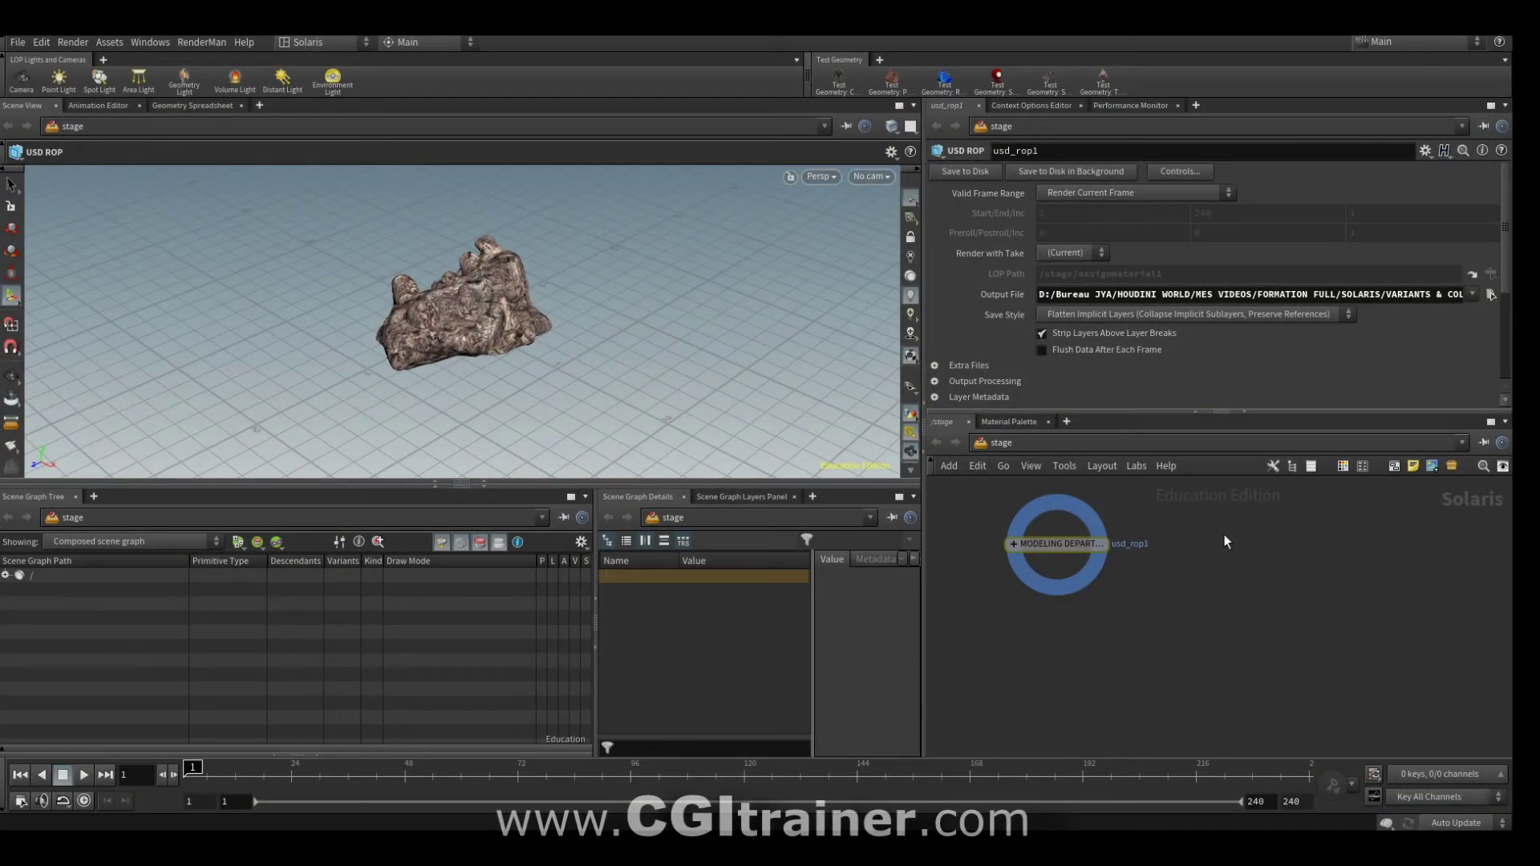
Step: Create a LOP Network node, lopnet1, and dive inside it and back out
{"action": "key", "text": "Tab"}
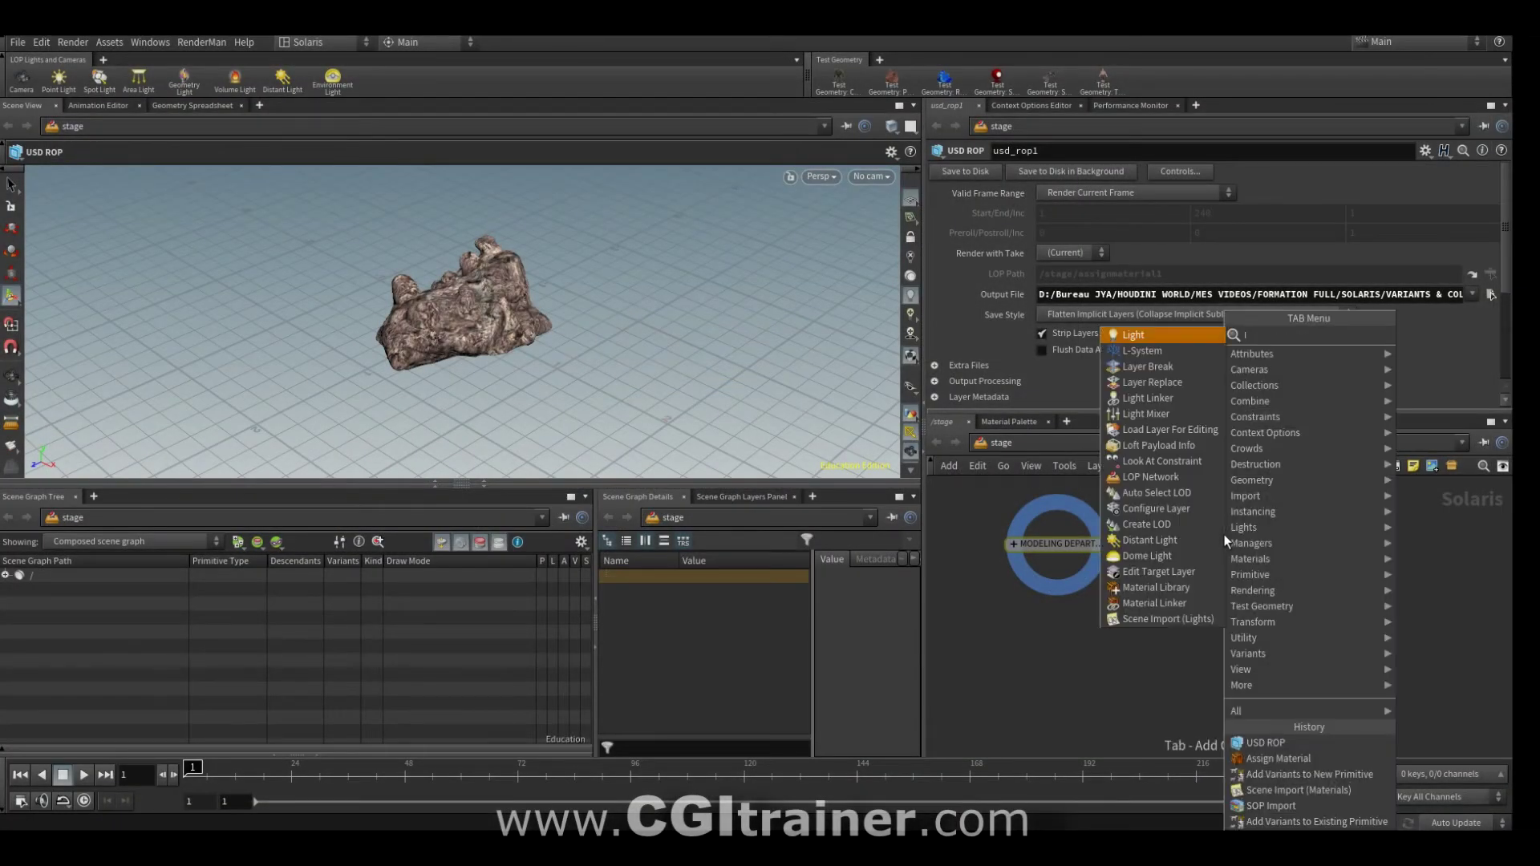
{"action": "type", "text": "lop"}
{"action": "left_click", "coordinate": [1442, 336]}
{"action": "left_click", "coordinate": [1237, 564]}
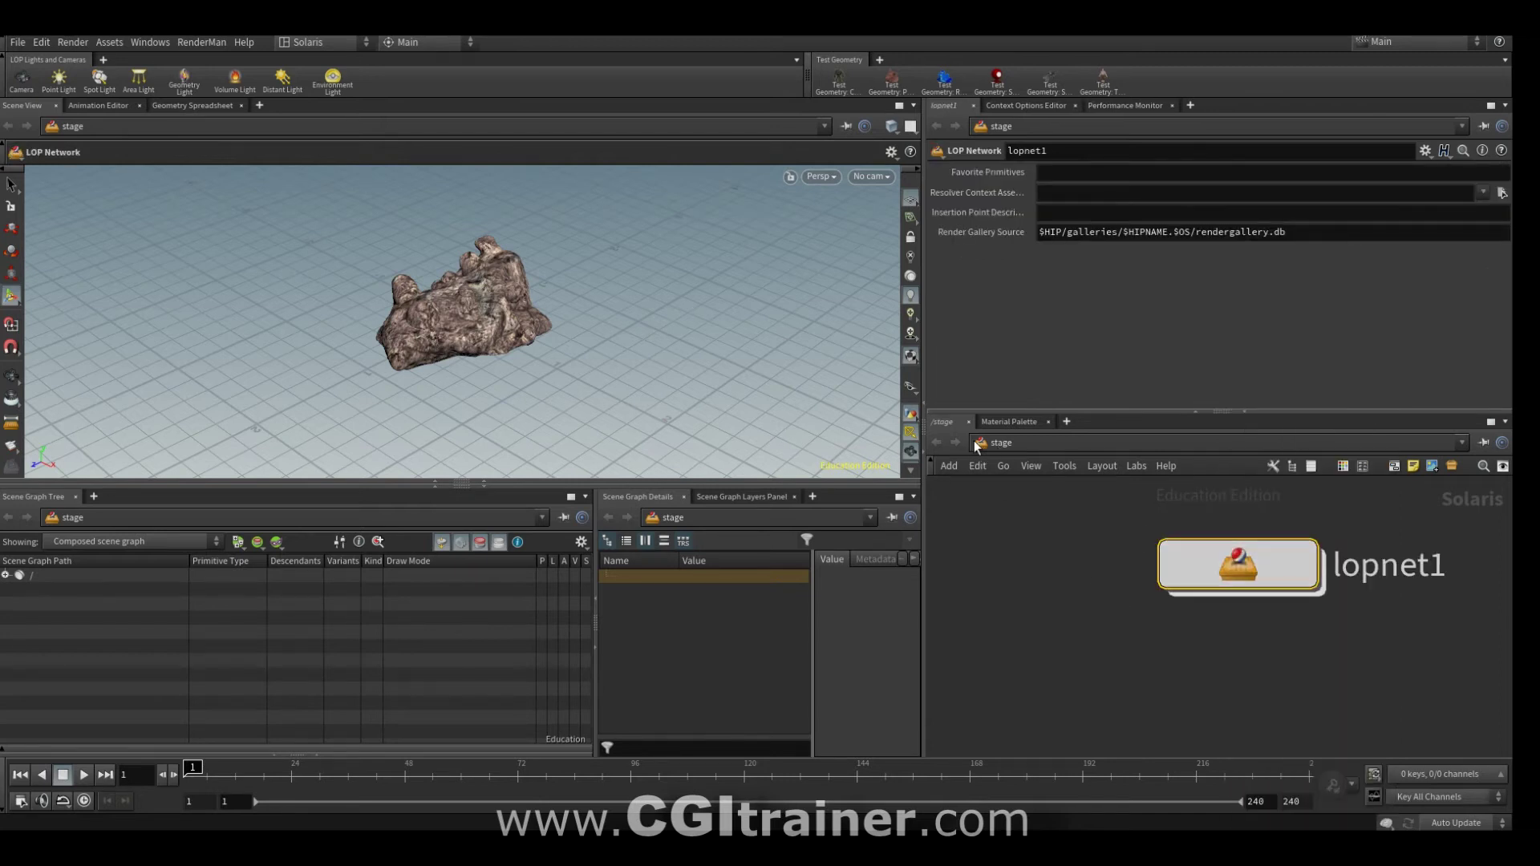
{"action": "double_click", "coordinate": [1250, 571]}
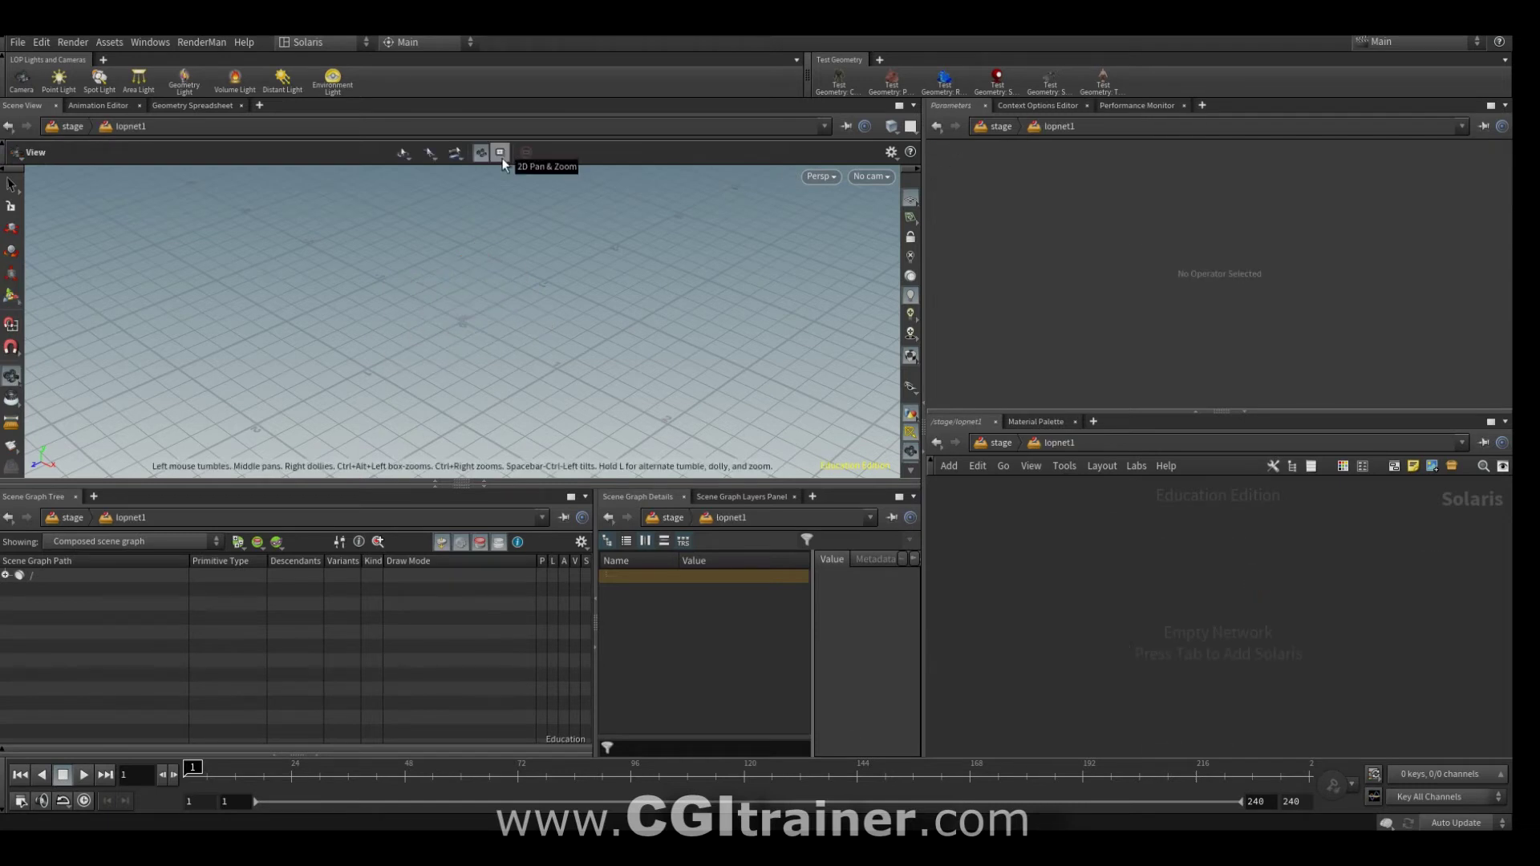
{"action": "left_click", "coordinate": [667, 518]}
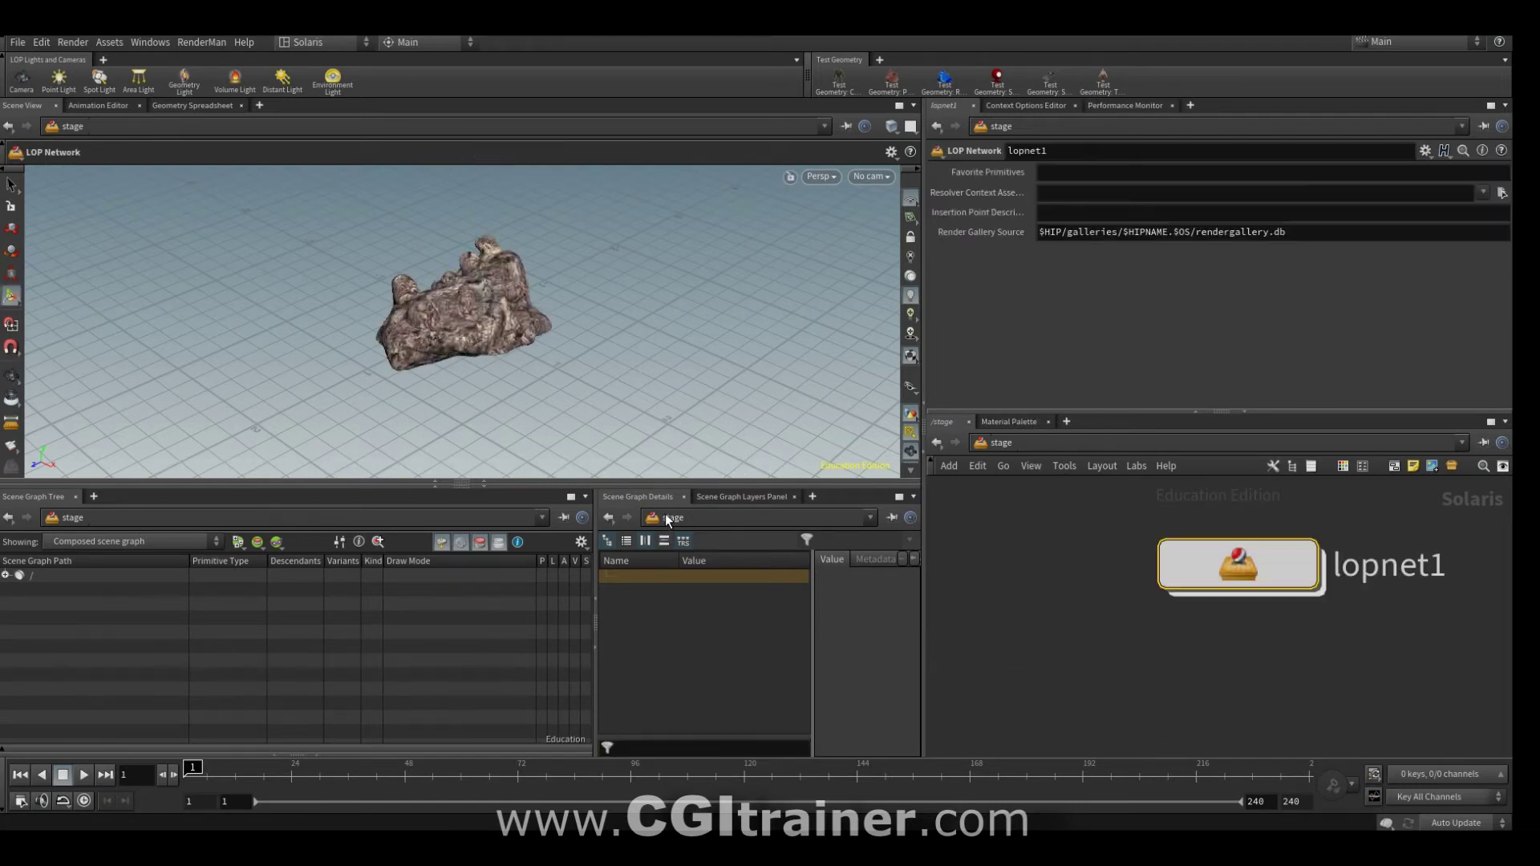
{"action": "left_click", "coordinate": [871, 518]}
{"action": "left_click", "coordinate": [895, 572]}
{"action": "left_click", "coordinate": [654, 520]}
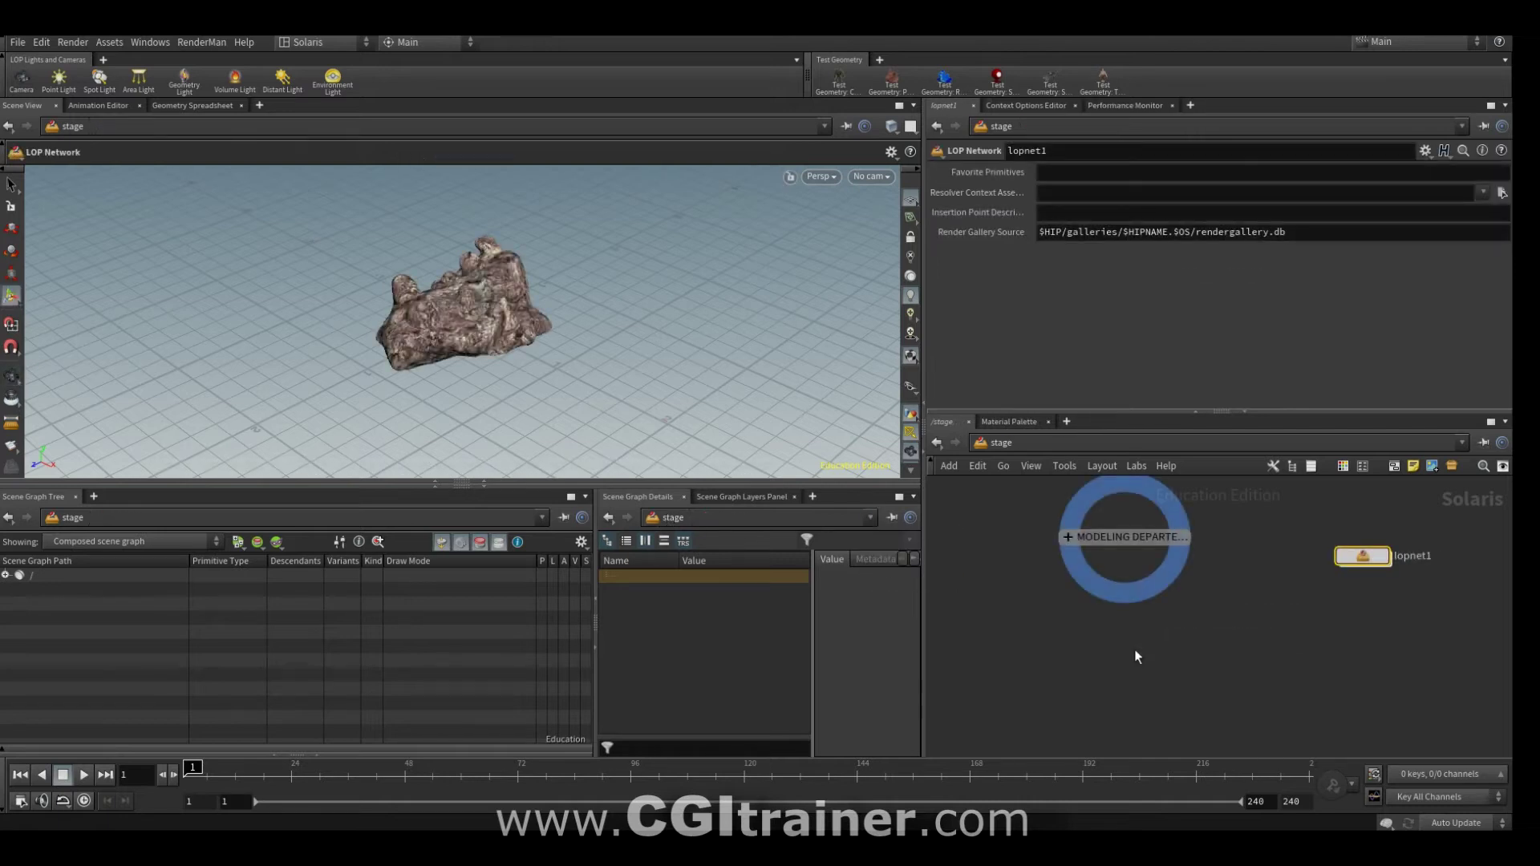
Step: Position lopnet1 beside the modelling box and inspect the root layer in Scene Graph Layers
{"action": "left_click_drag", "start_coordinate": [1363, 557], "coordinate": [1332, 588]}
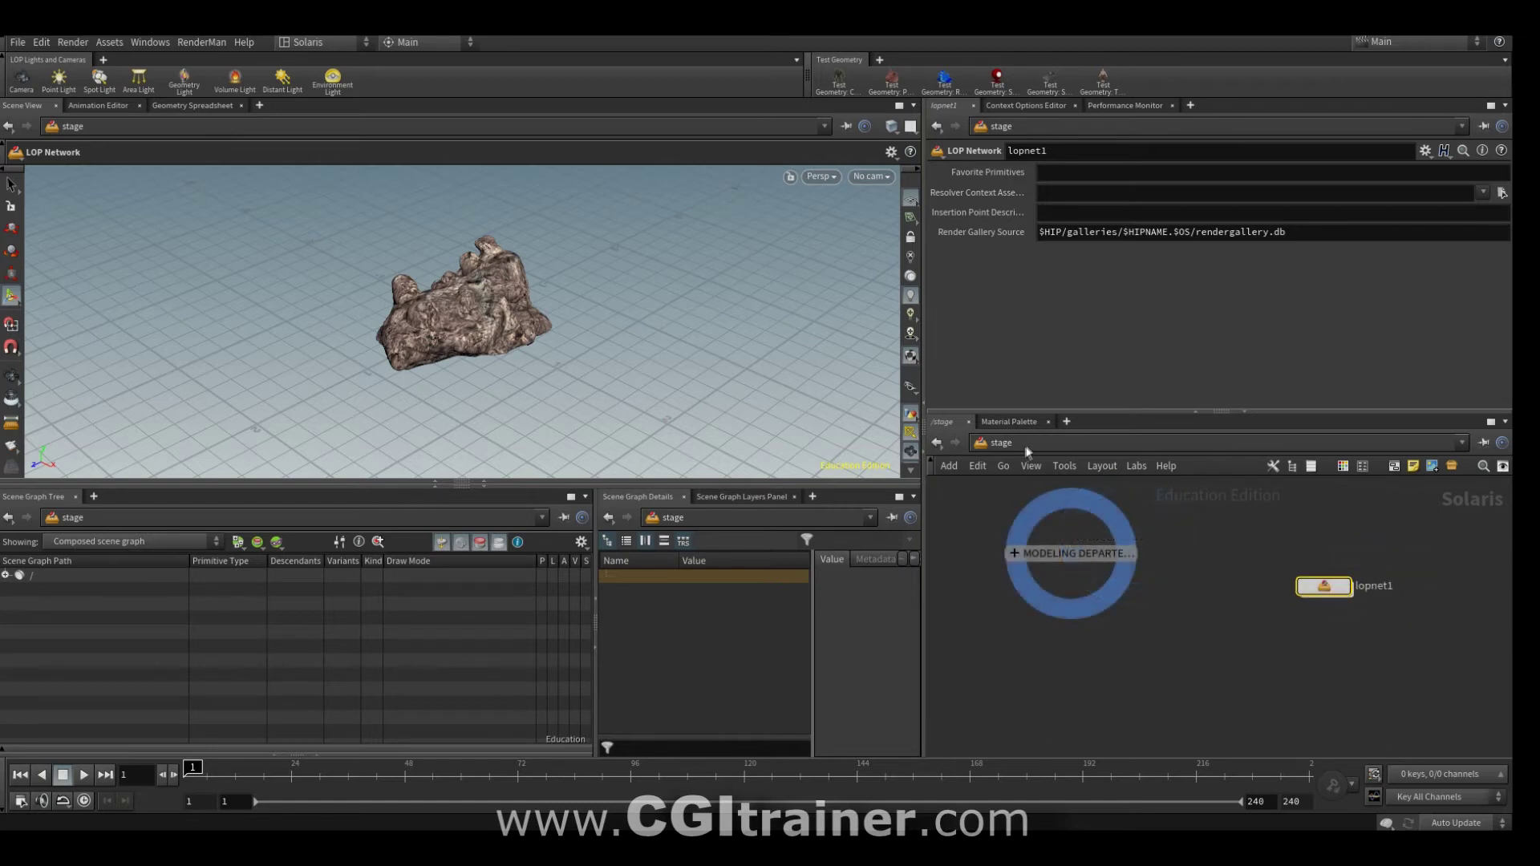
{"action": "left_click", "coordinate": [583, 517]}
{"action": "left_click", "coordinate": [750, 498]}
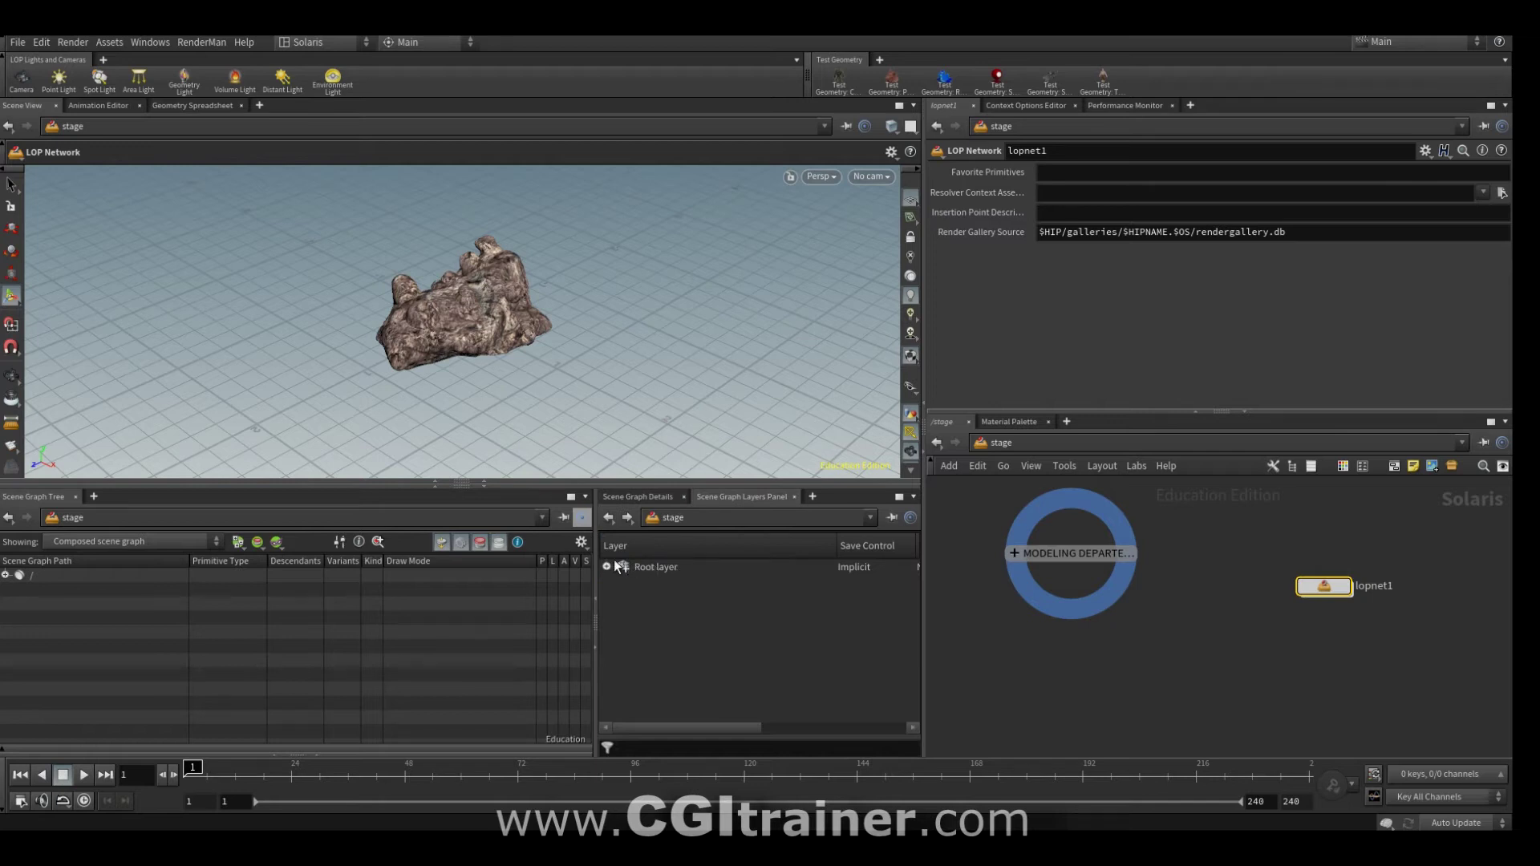
{"action": "left_click", "coordinate": [608, 567]}
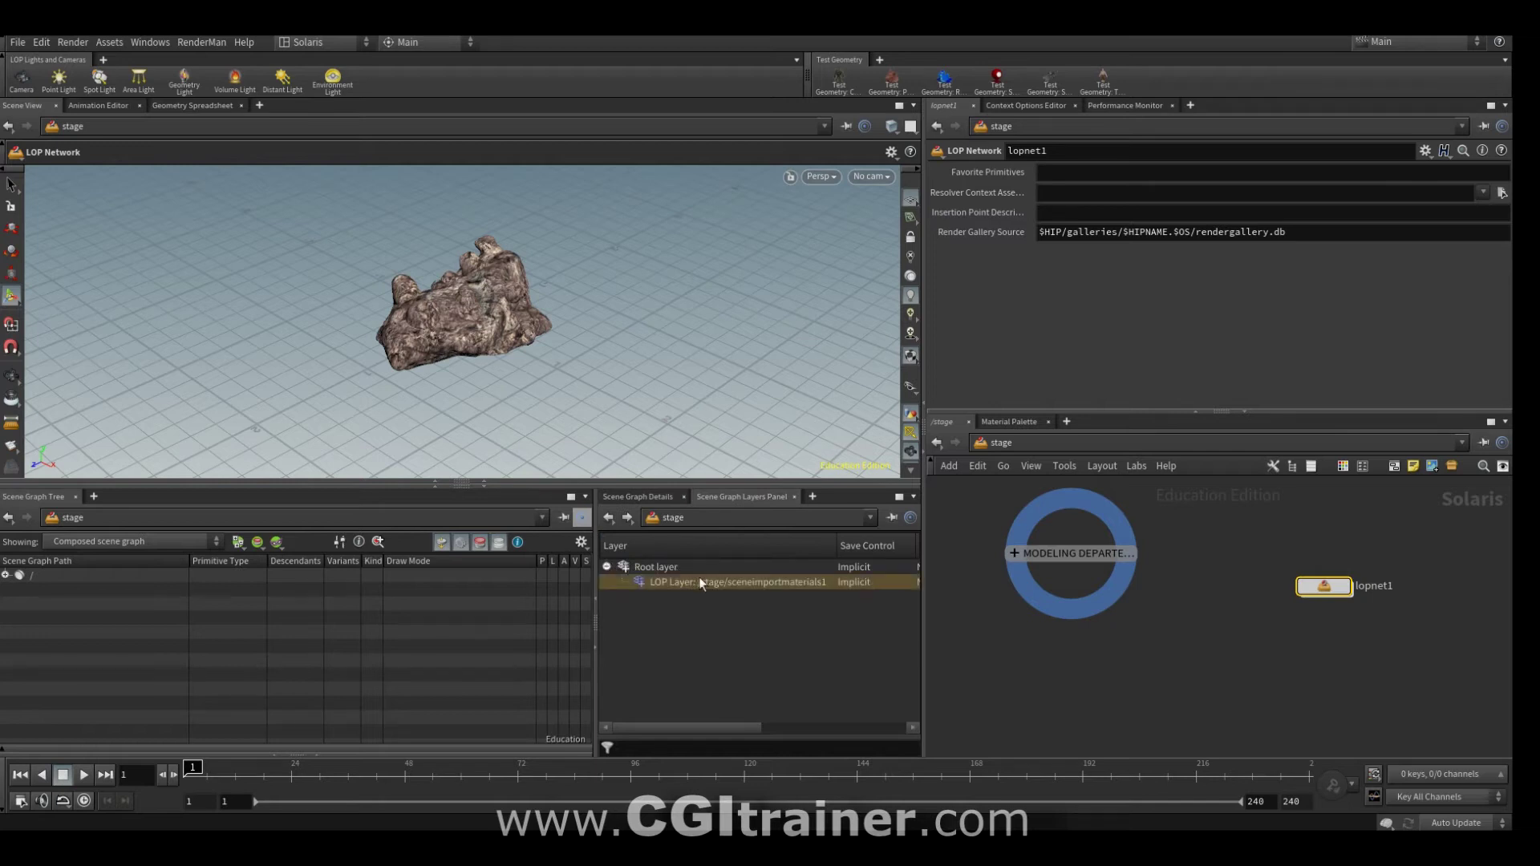
{"action": "double_click", "coordinate": [1330, 587]}
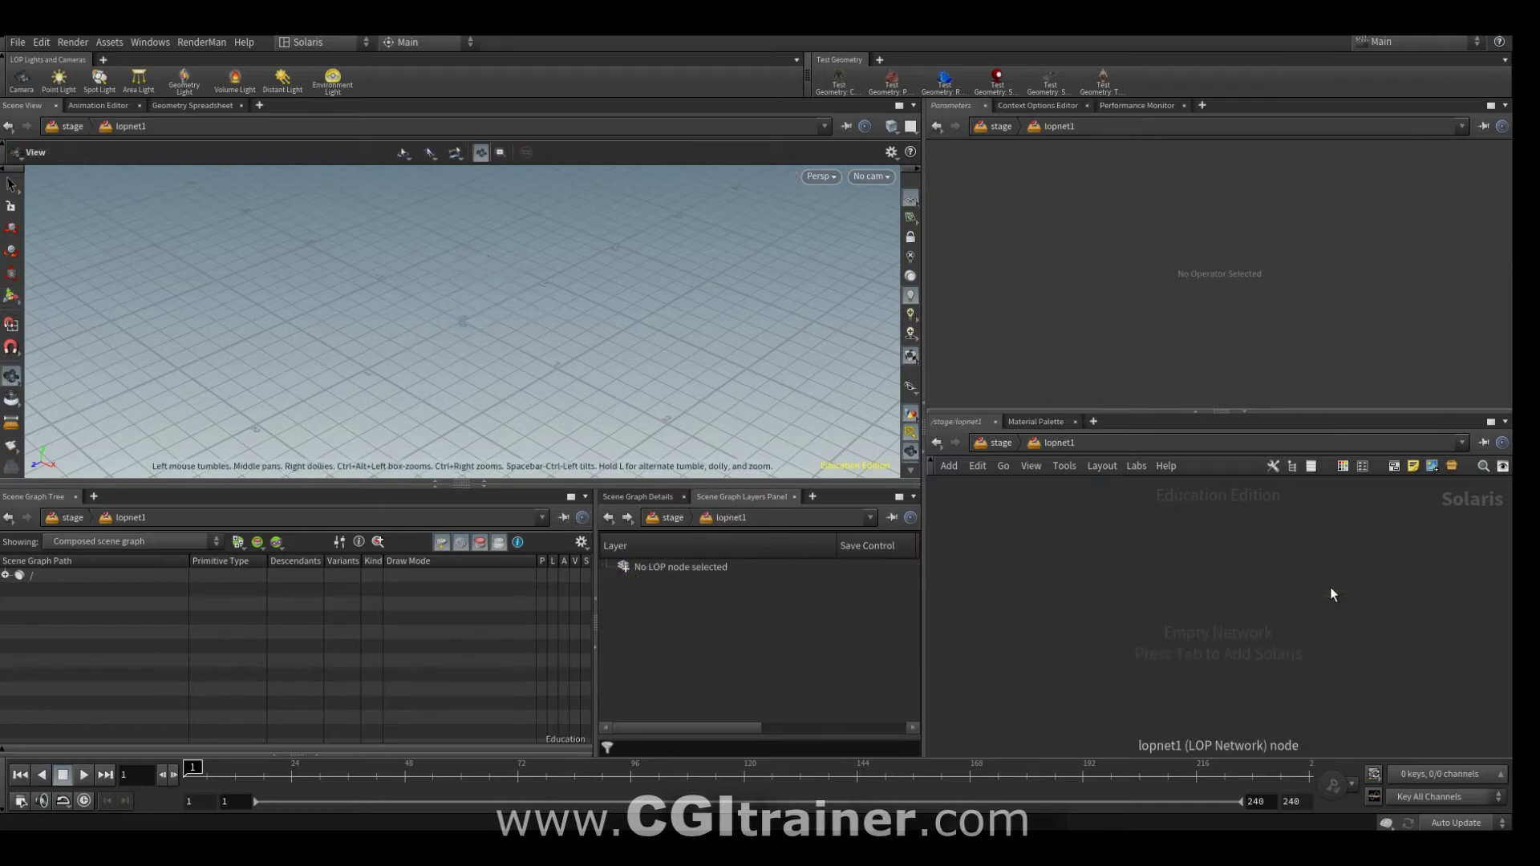
{"action": "left_click", "coordinate": [661, 522]}
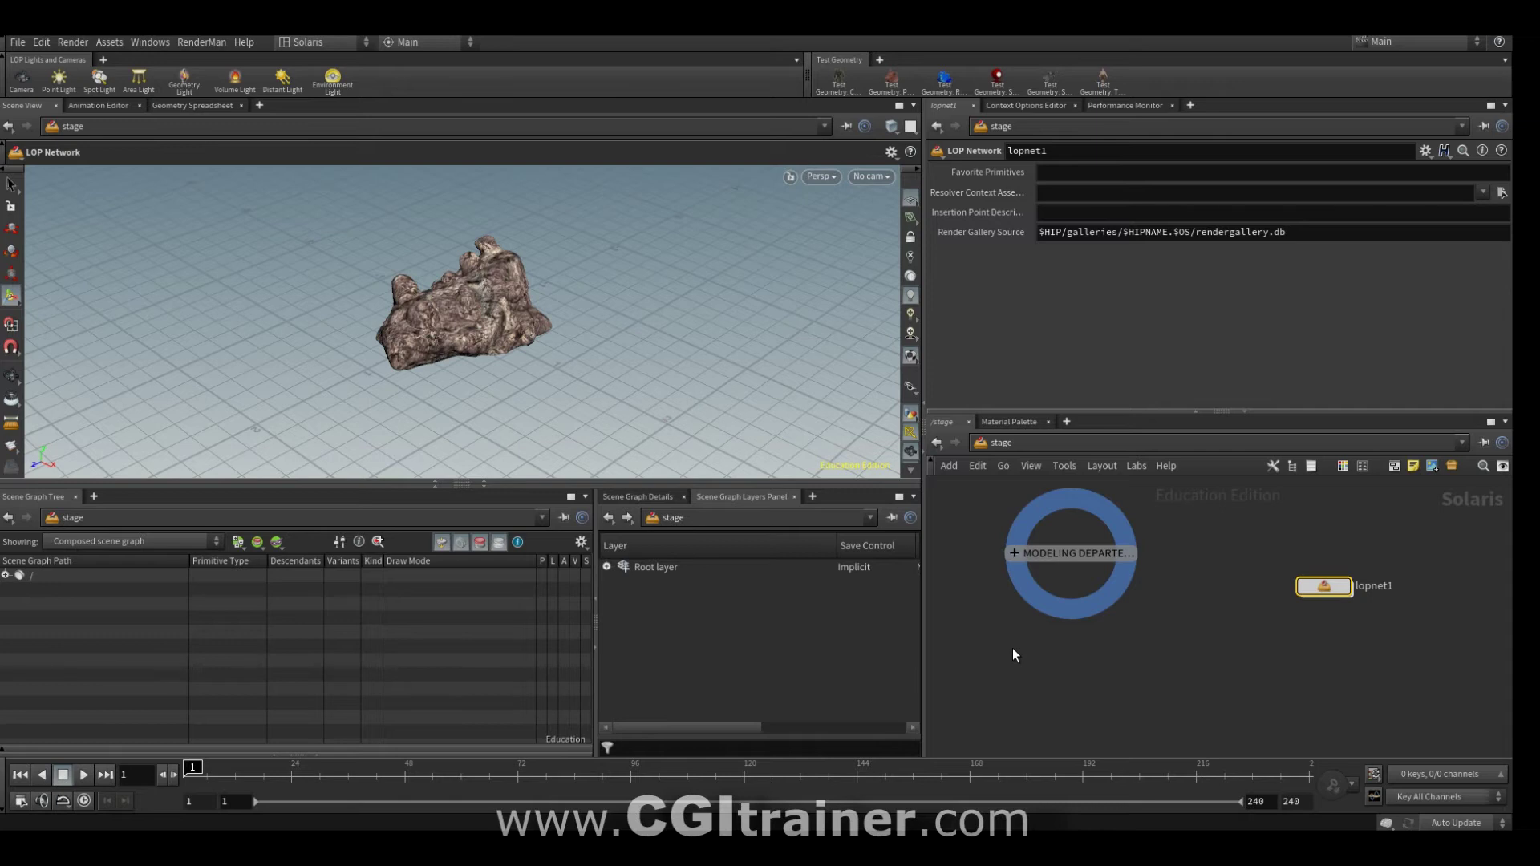
{"action": "left_click_drag", "start_coordinate": [1335, 592], "coordinate": [1309, 559]}
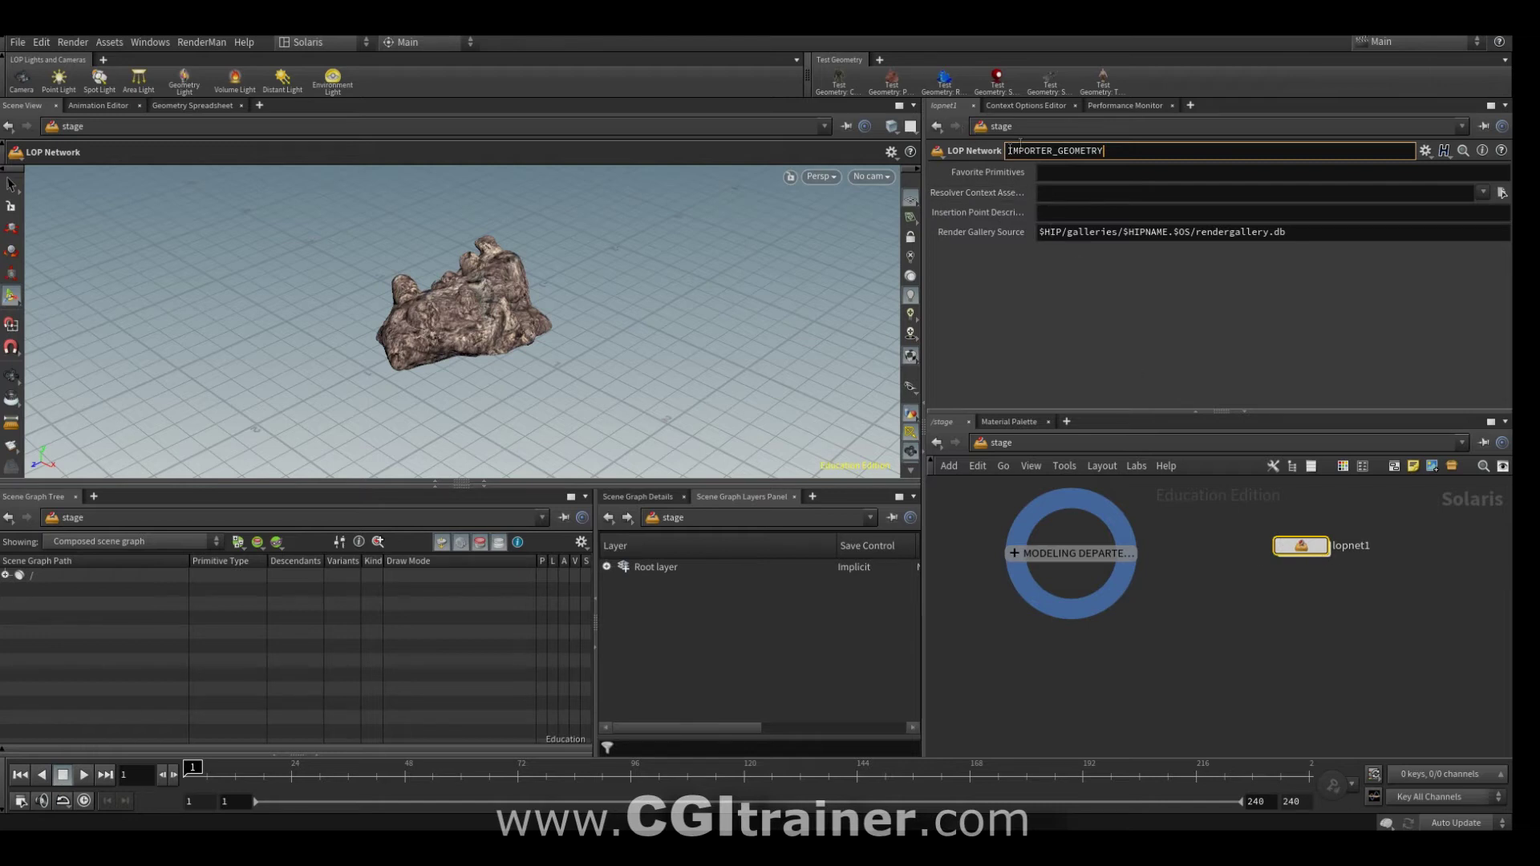
Step: Confirm the IMPORTER_GEOMETRY name and, inside it, add a Sublayer loading ROCKSCOLLECTION.usd
{"action": "key", "text": "Return"}
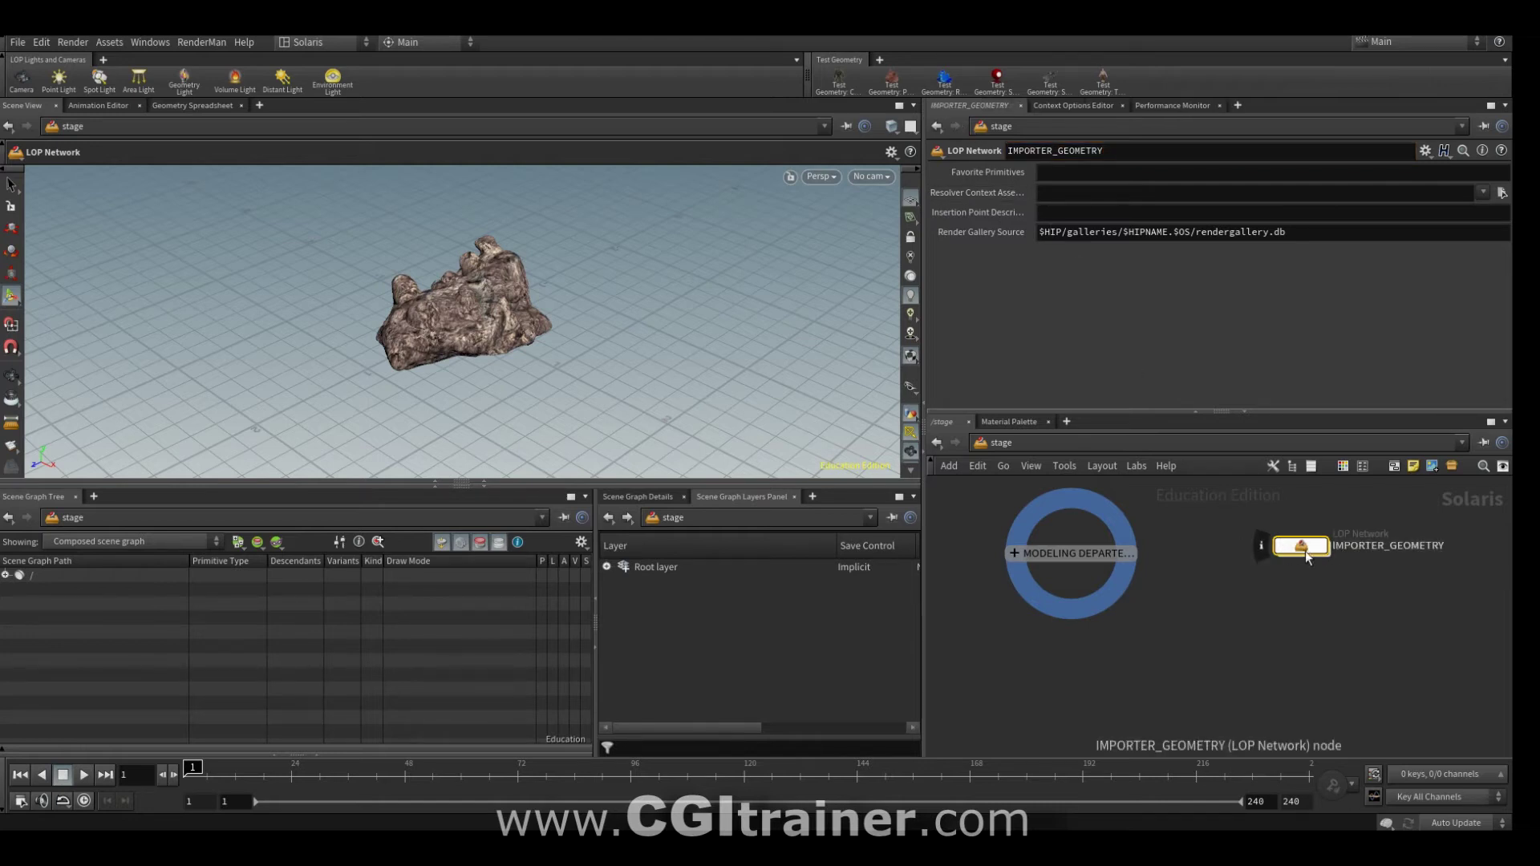
{"action": "double_click", "coordinate": [1301, 546]}
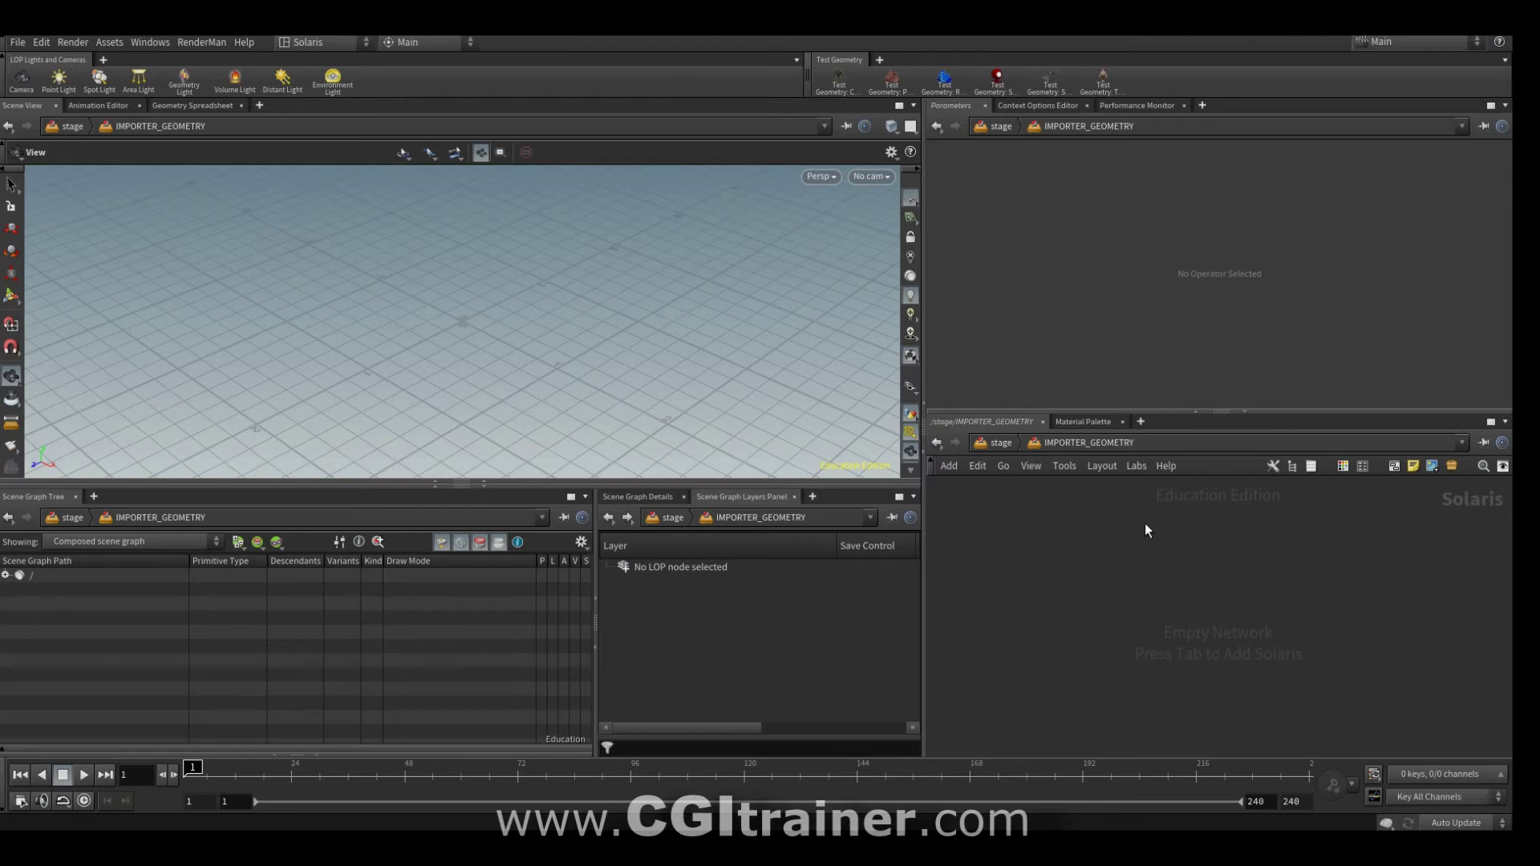
{"action": "key", "text": "Tab"}
{"action": "left_click", "coordinate": [1348, 335]}
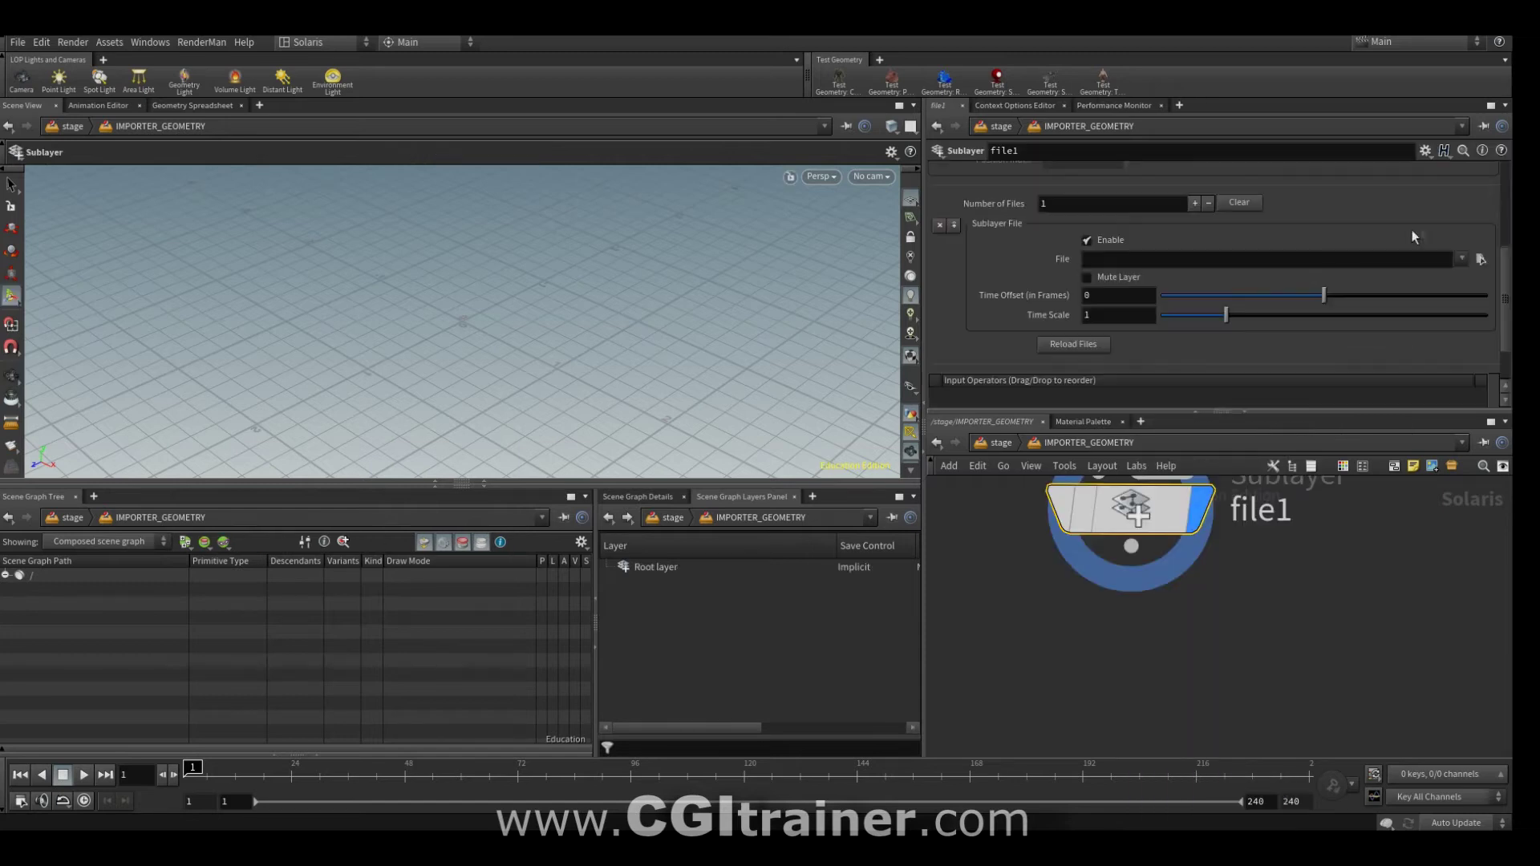
{"action": "left_click", "coordinate": [1476, 261]}
{"action": "left_click", "coordinate": [1195, 179]}
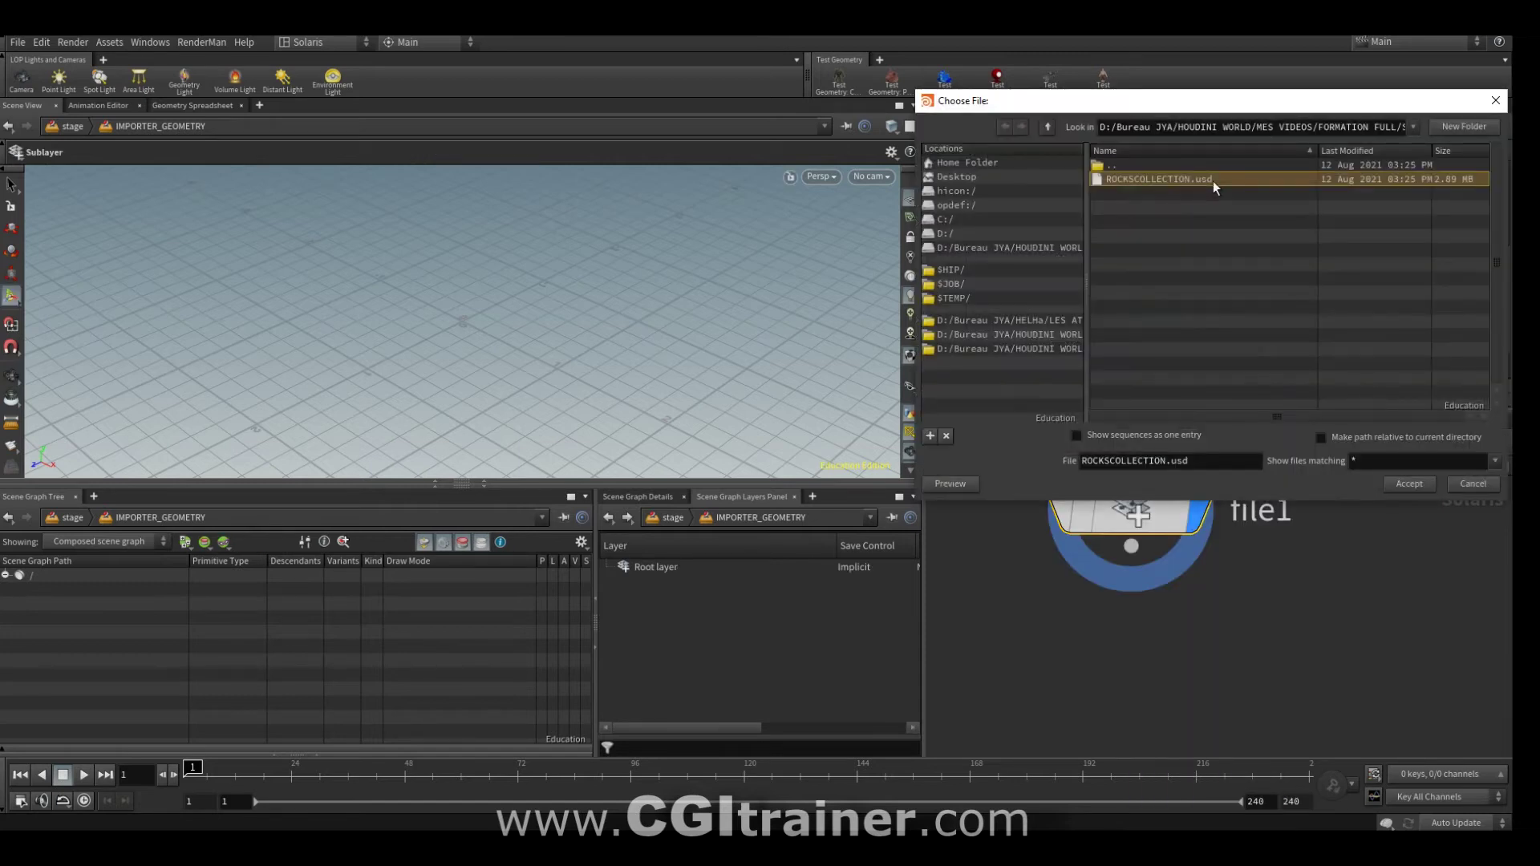
{"action": "left_click", "coordinate": [1395, 484]}
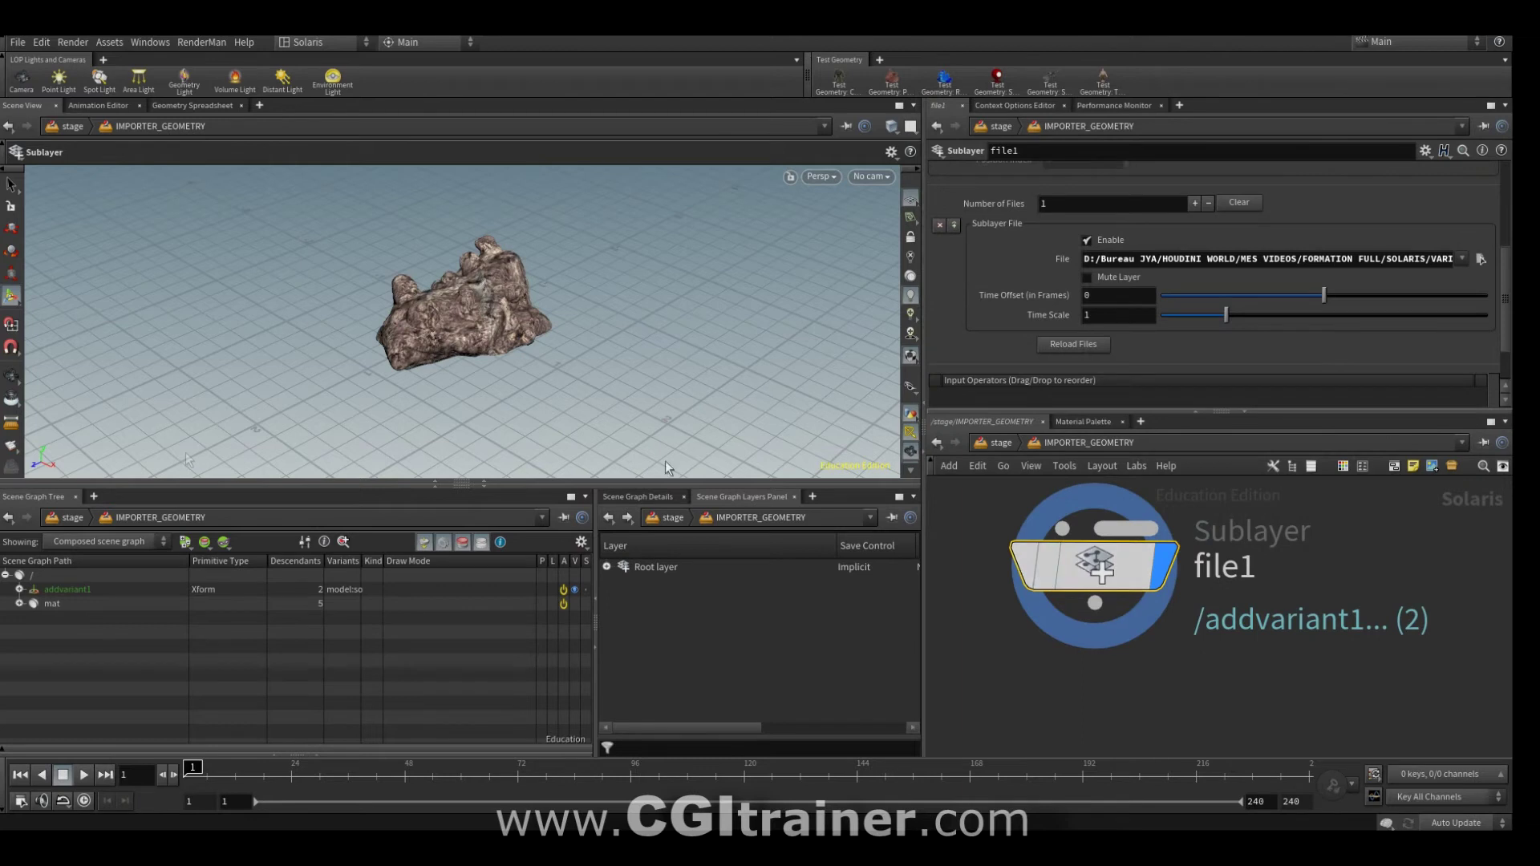
Step: Expand mat and addvariant1 in the Scene Graph Tree and orbit around the rock
{"action": "left_click", "coordinate": [19, 603]}
{"action": "left_click", "coordinate": [19, 590]}
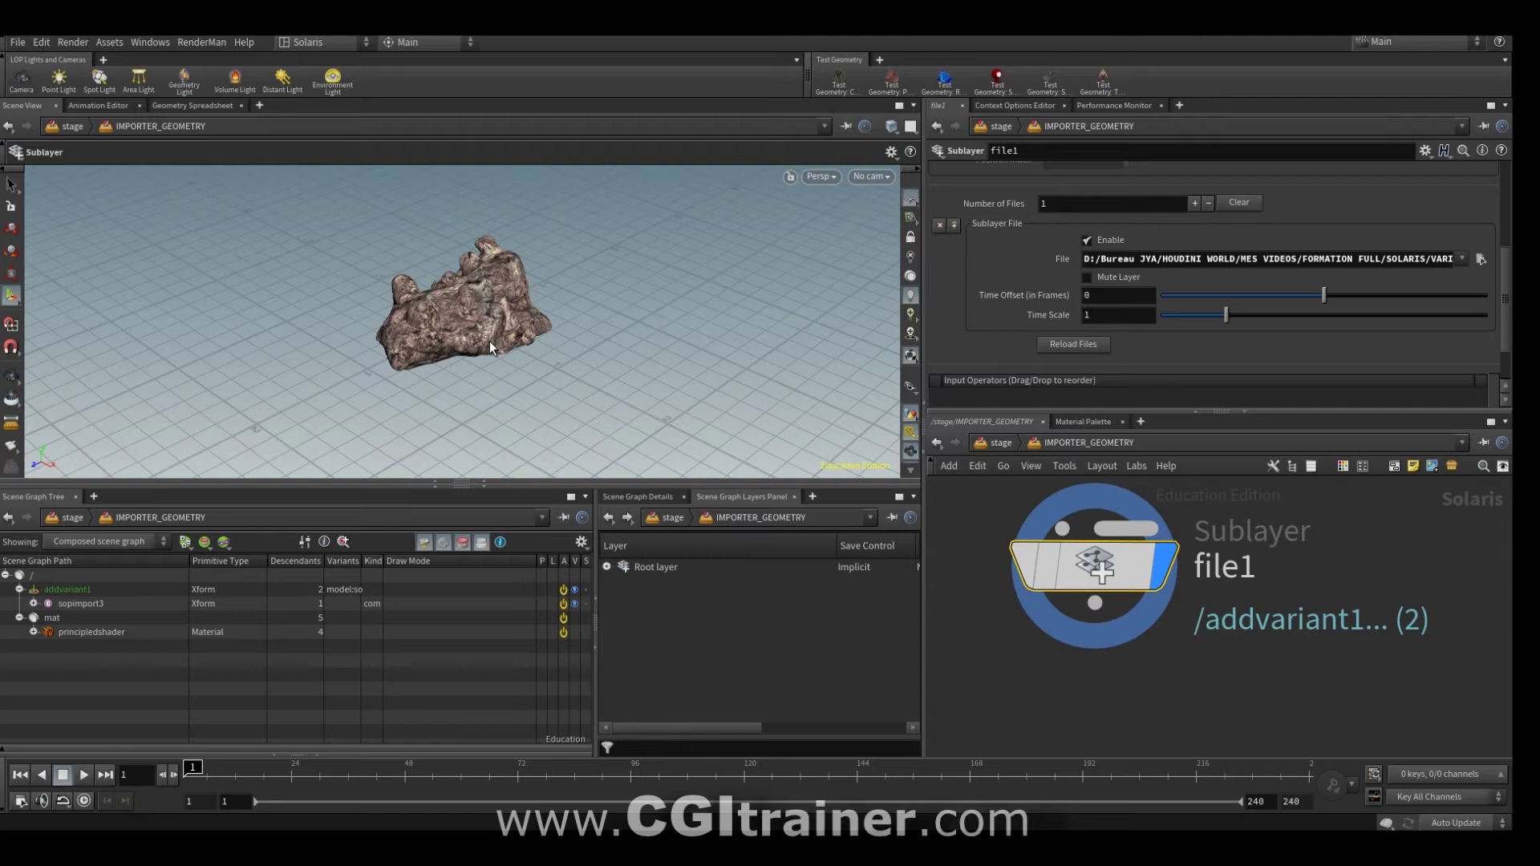
{"action": "key", "text": "Escape"}
{"action": "mouse_move", "coordinate": [491, 342]}
{"action": "left_mouse_down"}
{"action": "mouse_move", "coordinate": [588, 288]}
{"action": "mouse_move", "coordinate": [412, 381]}
{"action": "mouse_move", "coordinate": [337, 377]}
{"action": "left_mouse_up"}
{"action": "scroll", "coordinate": [466, 341], "scroll_direction": "up", "scroll_amount": 3}
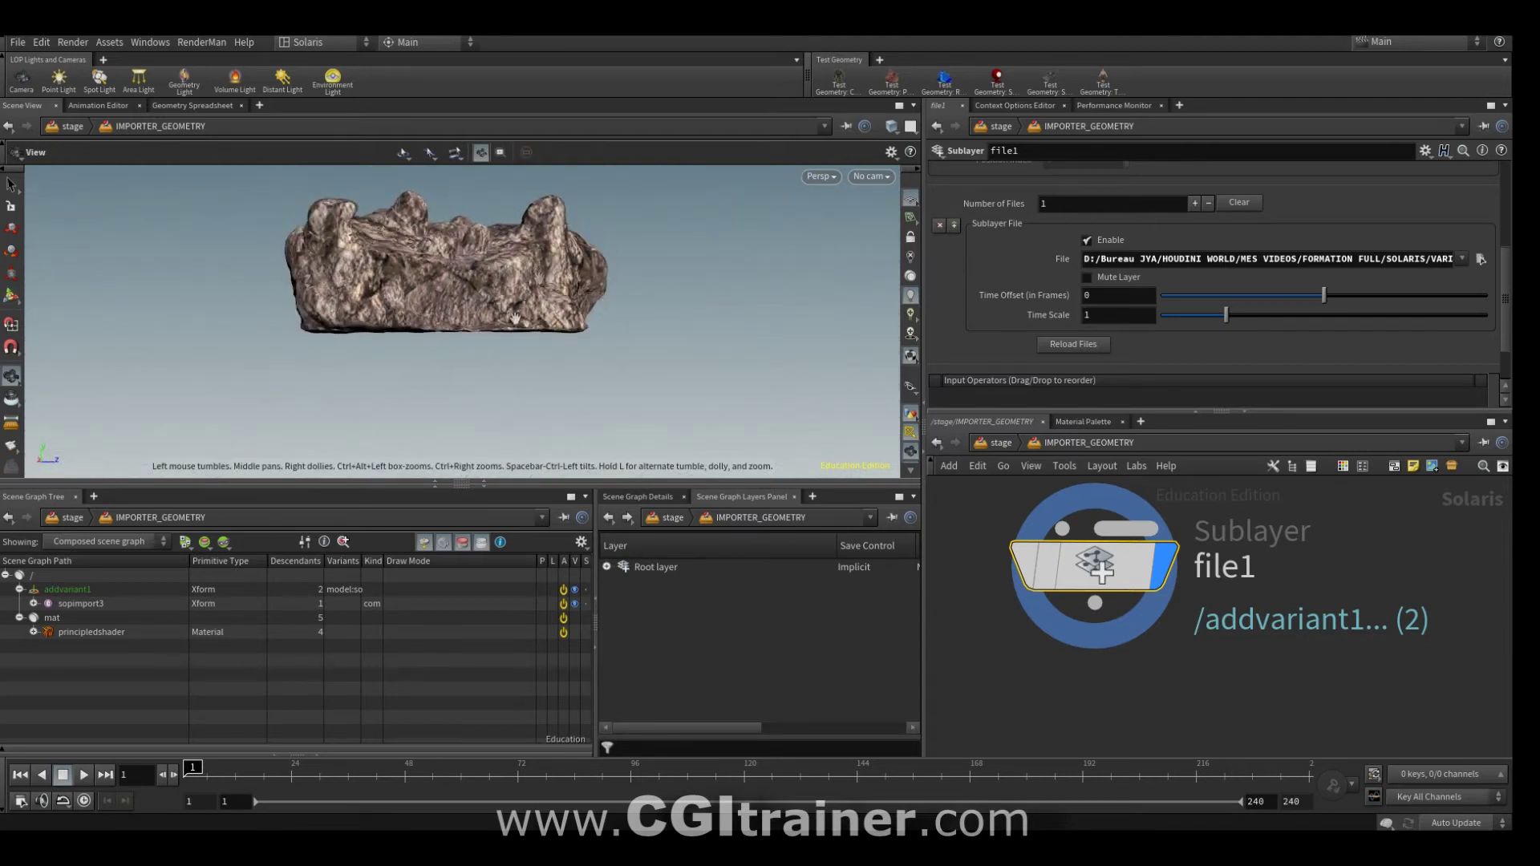
Step: Add a Set Variant switching /addvariant1's model variant to sopimport1, then return to stage level
{"action": "key", "text": "Return"}
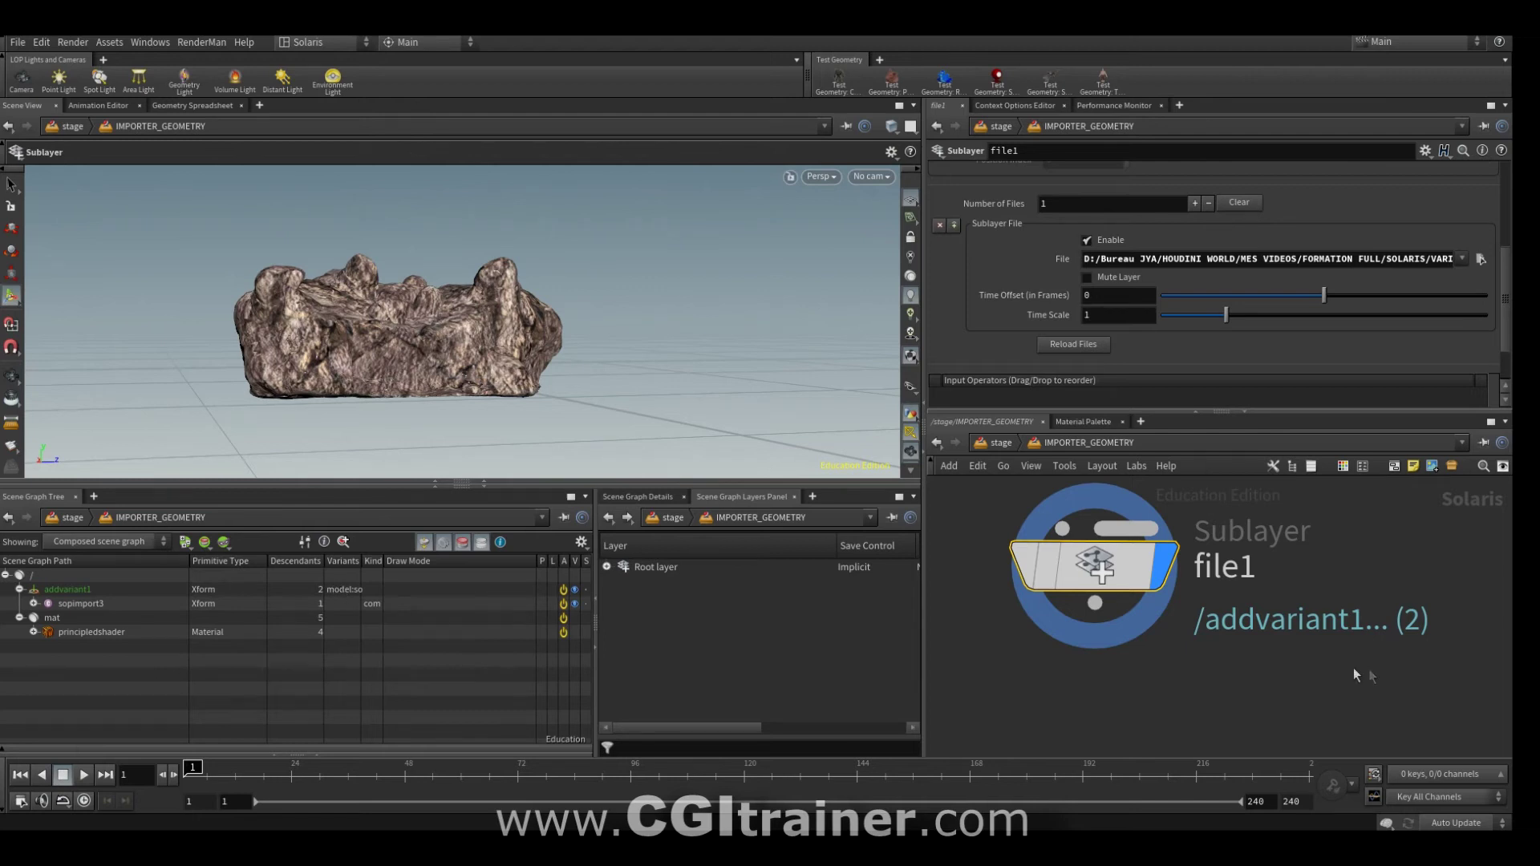
{"action": "right_click", "coordinate": [342, 591]}
{"action": "mouse_move", "coordinate": [397, 502]}
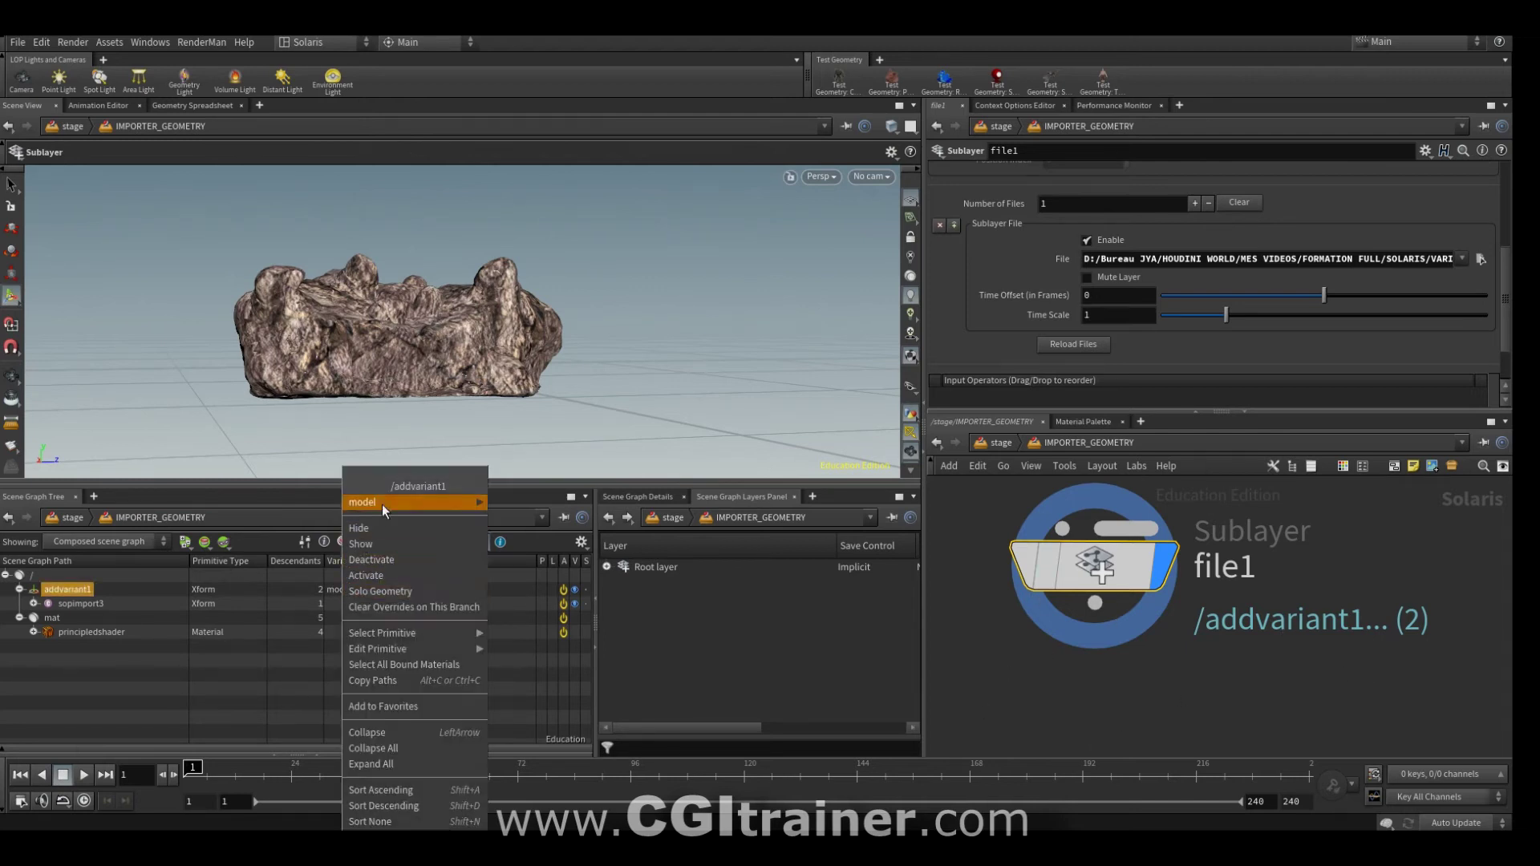
{"action": "left_click", "coordinate": [522, 503]}
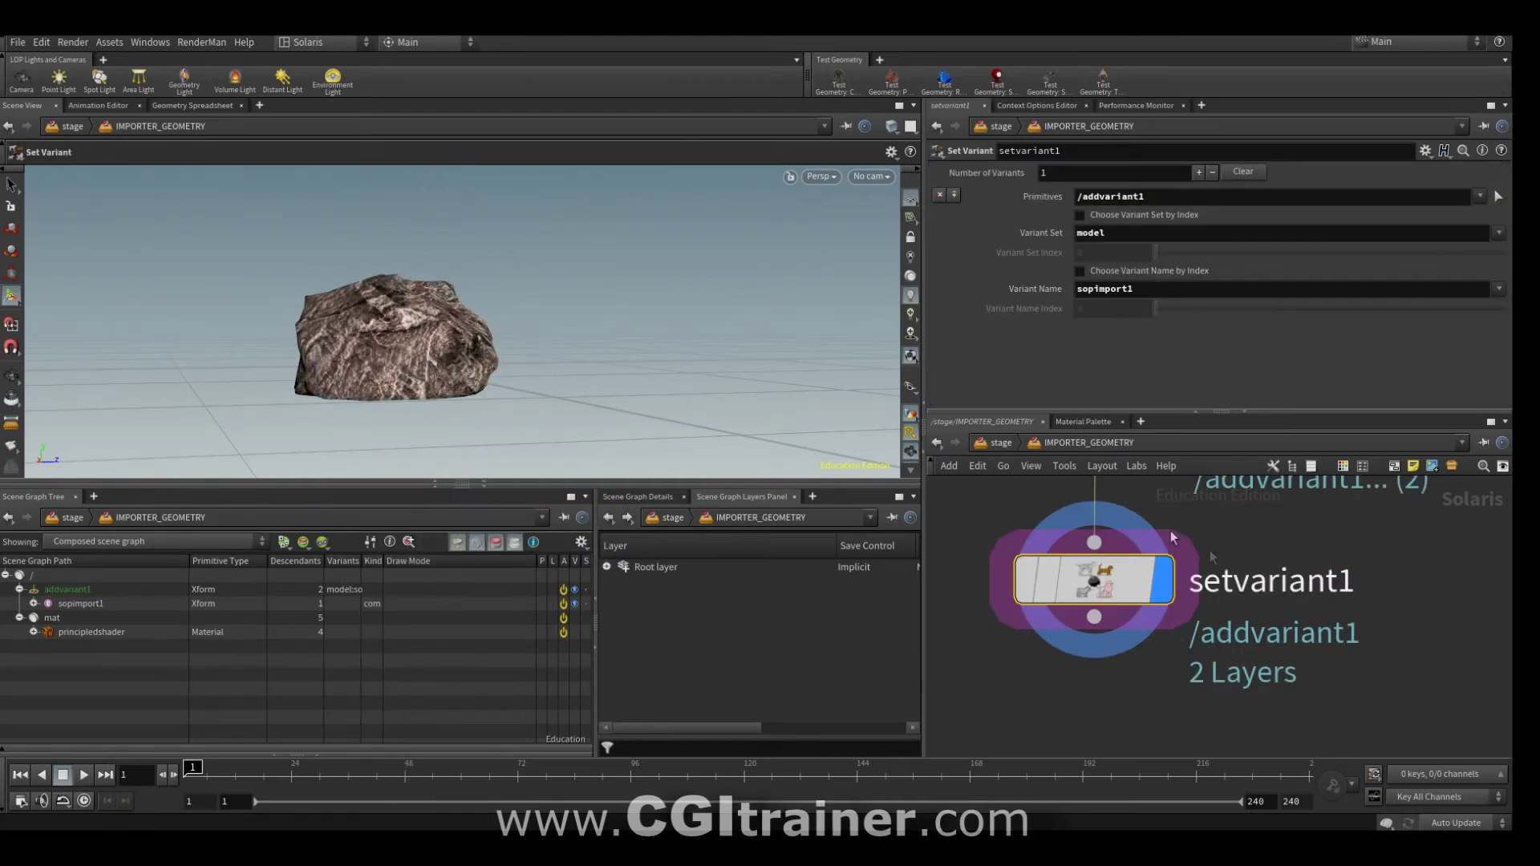
{"action": "scroll", "coordinate": [1104, 666], "scroll_direction": "down", "scroll_amount": 2}
{"action": "scroll", "coordinate": [1104, 667], "scroll_direction": "down", "scroll_amount": 2}
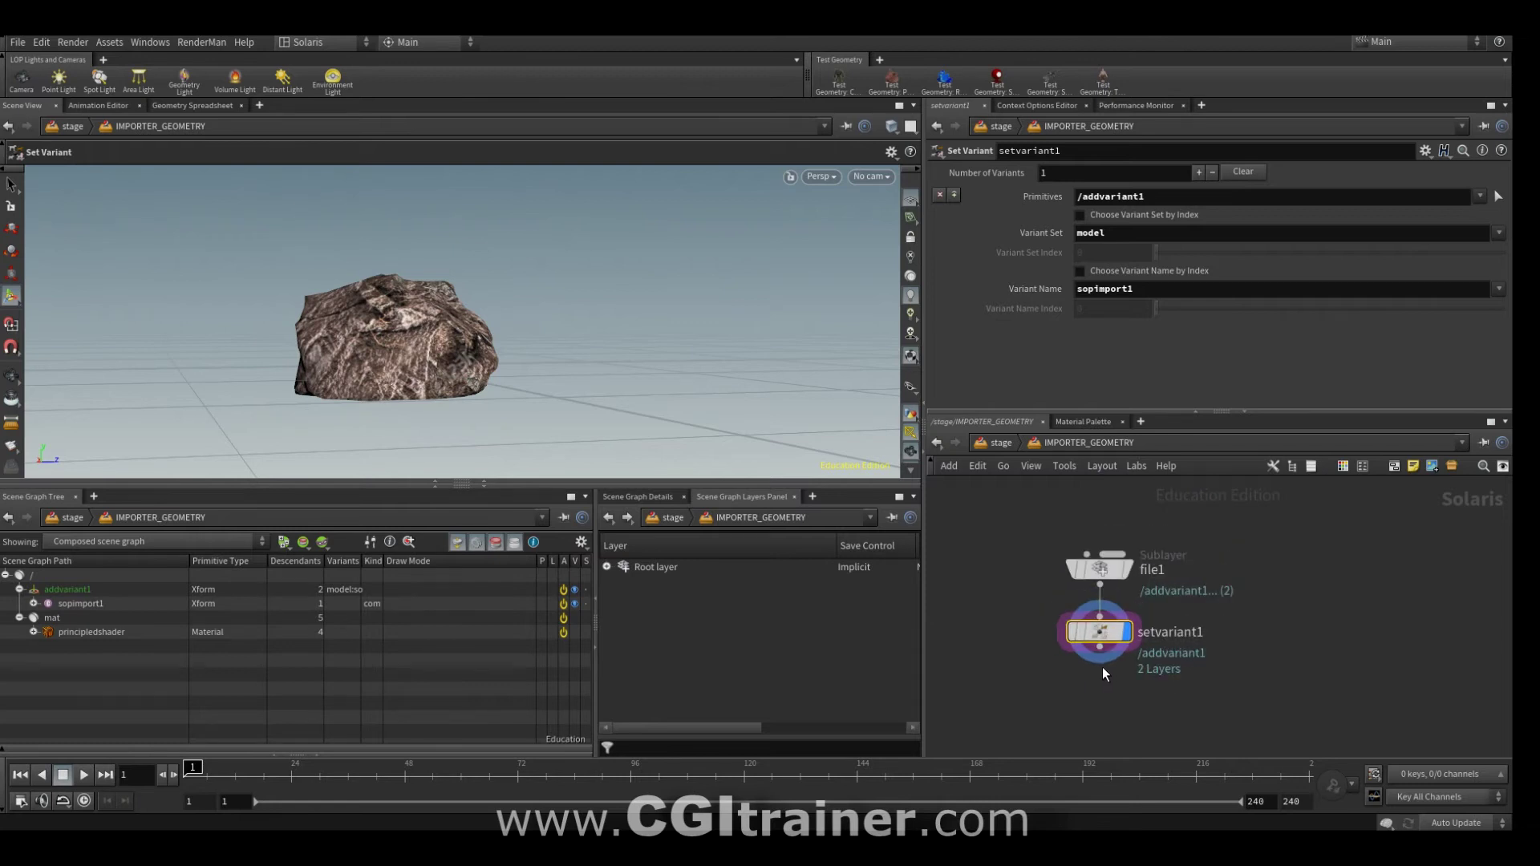
{"action": "key", "text": "u"}
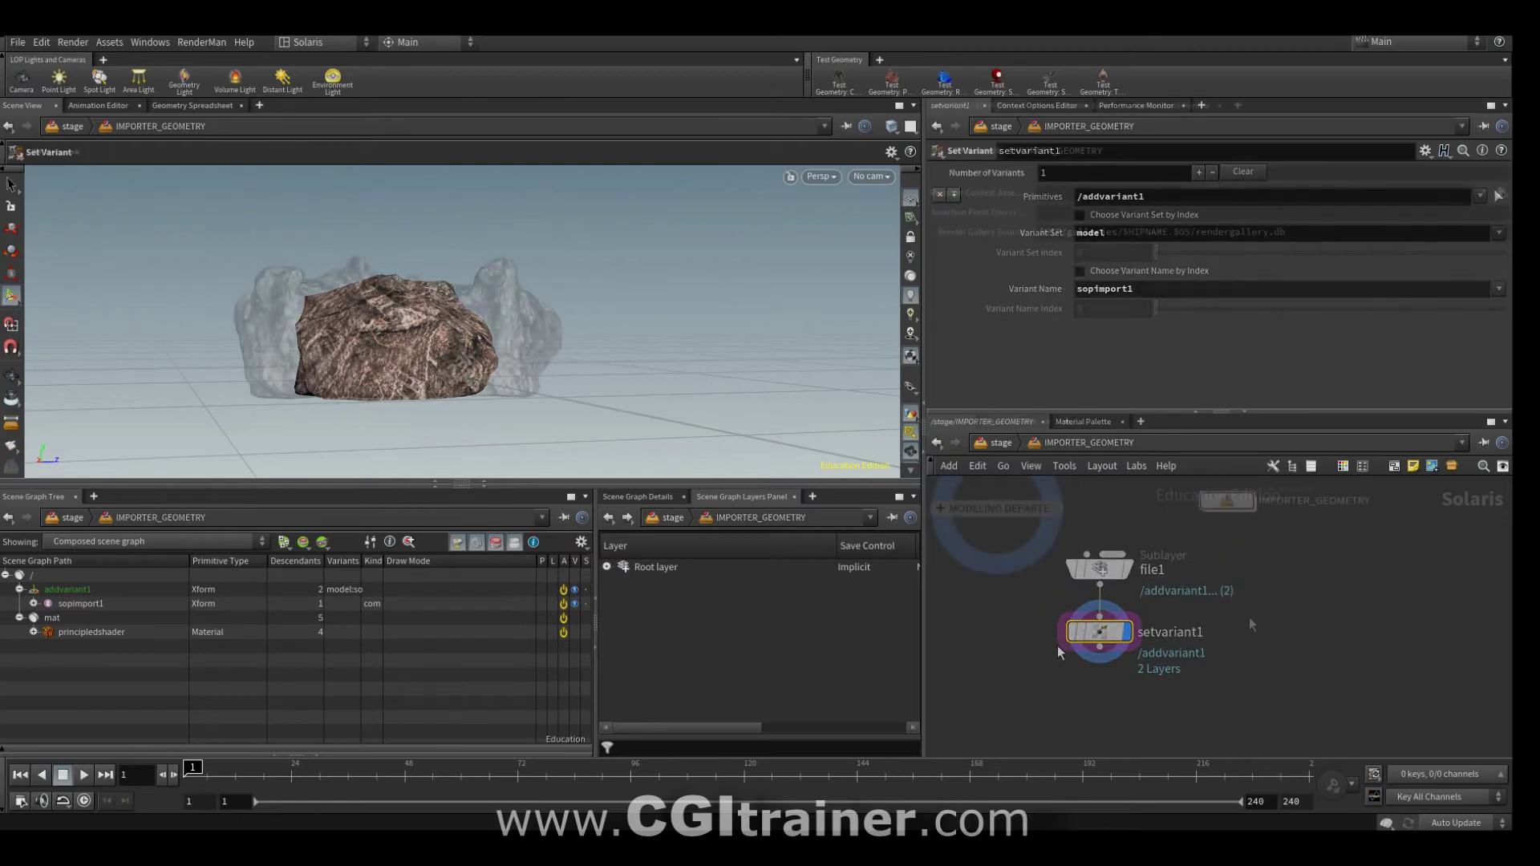
Step: Add a LOP network named CREATELIGHTS at stage level and go inside it
{"action": "key", "text": "Tab"}
{"action": "type", "text": "lopnet"}
{"action": "key", "text": "Return"}
{"action": "left_click", "coordinate": [1217, 565]}
{"action": "double_click", "coordinate": [1008, 149]}
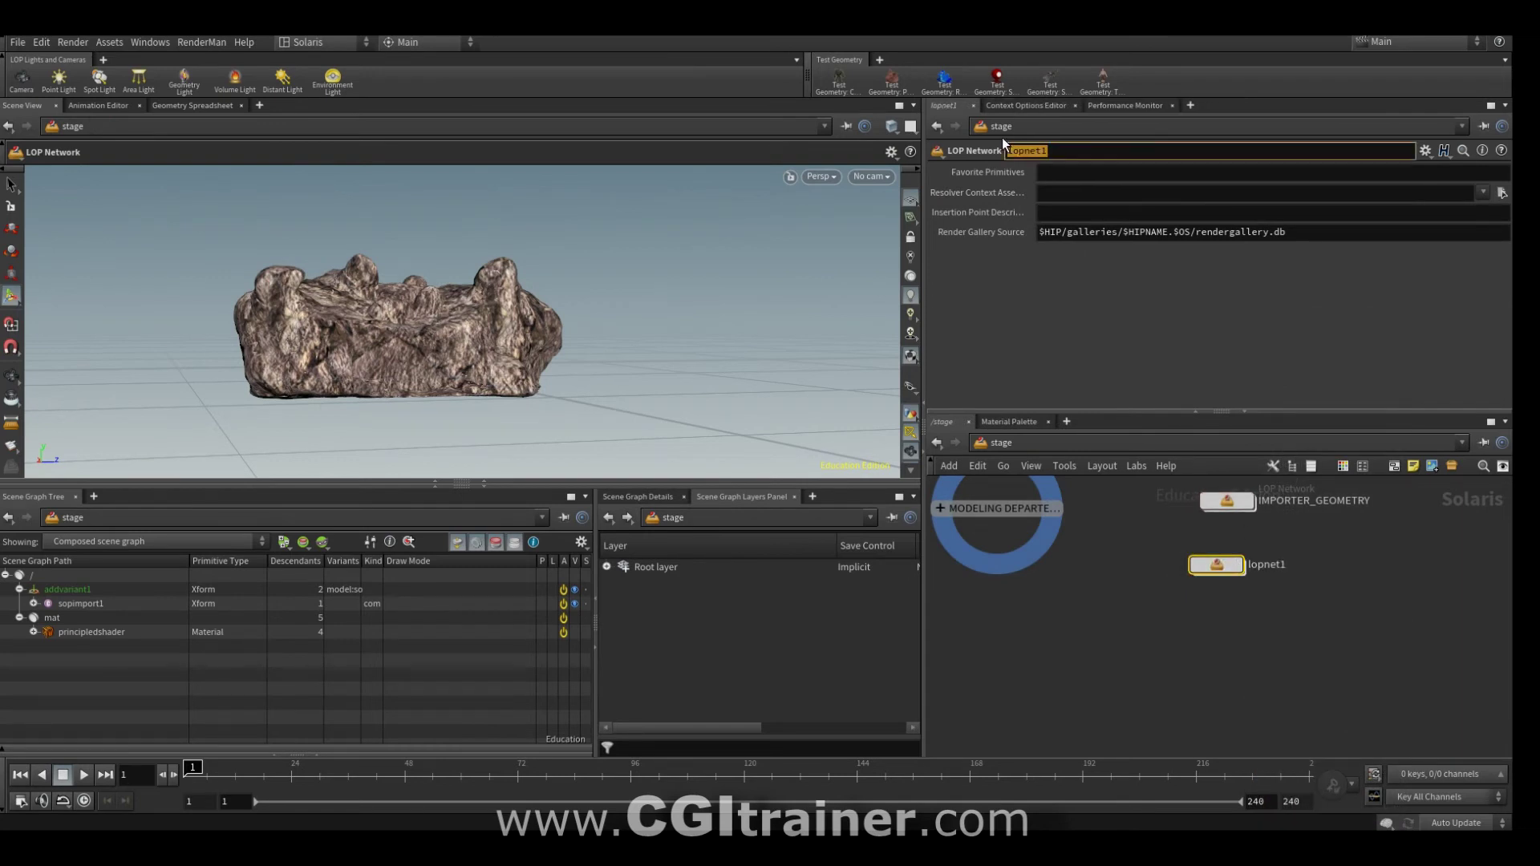
{"action": "type", "text": "CREATELIGHTS"}
{"action": "key", "text": "Return"}
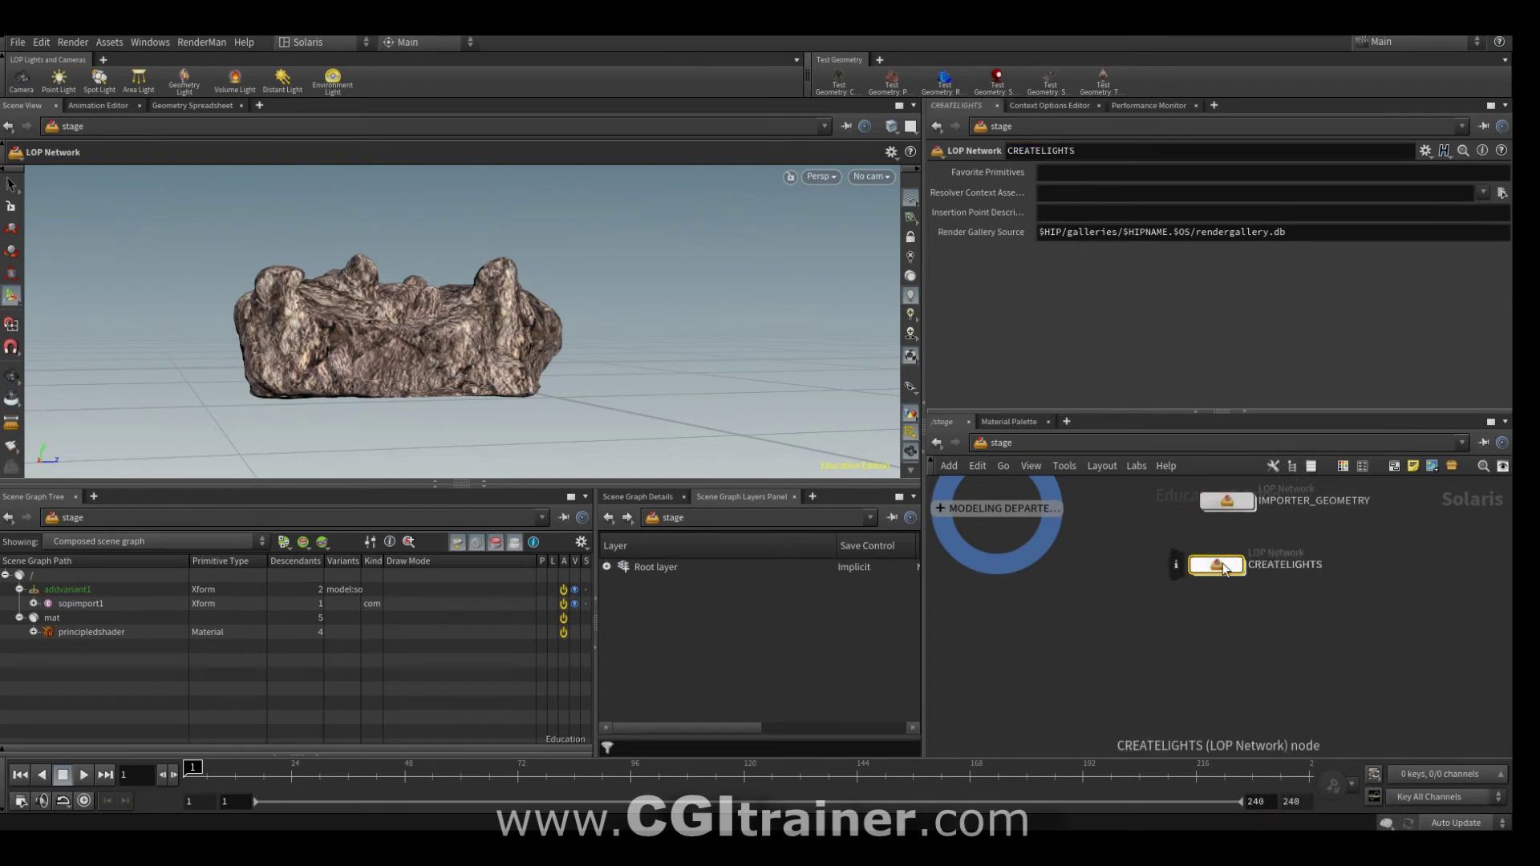
{"action": "double_click", "coordinate": [1217, 566]}
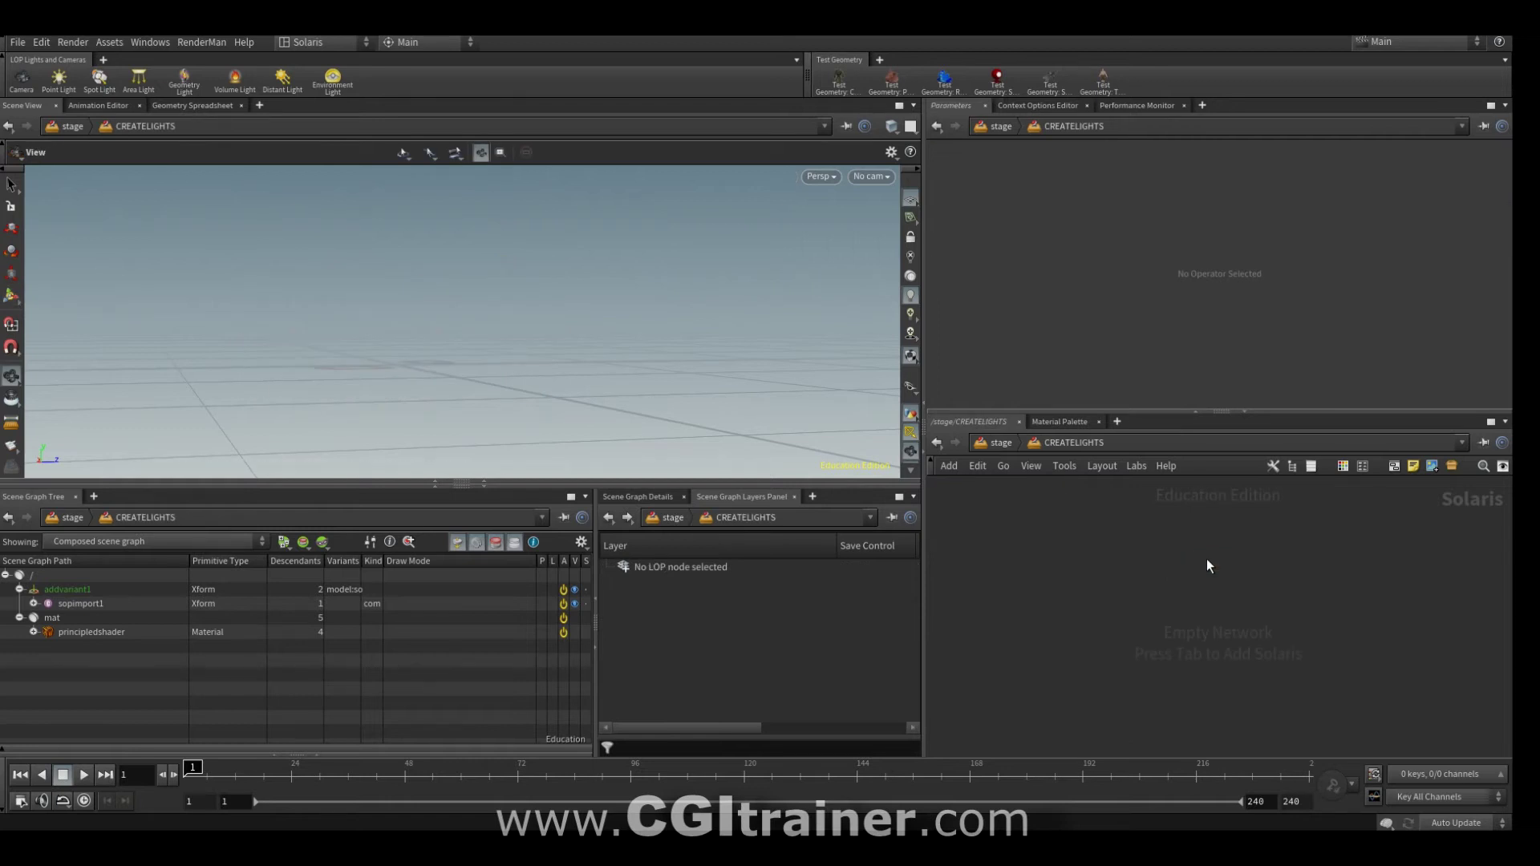
Step: Add a Sublayer node loading the recently used rock file
{"action": "key", "text": "Tab"}
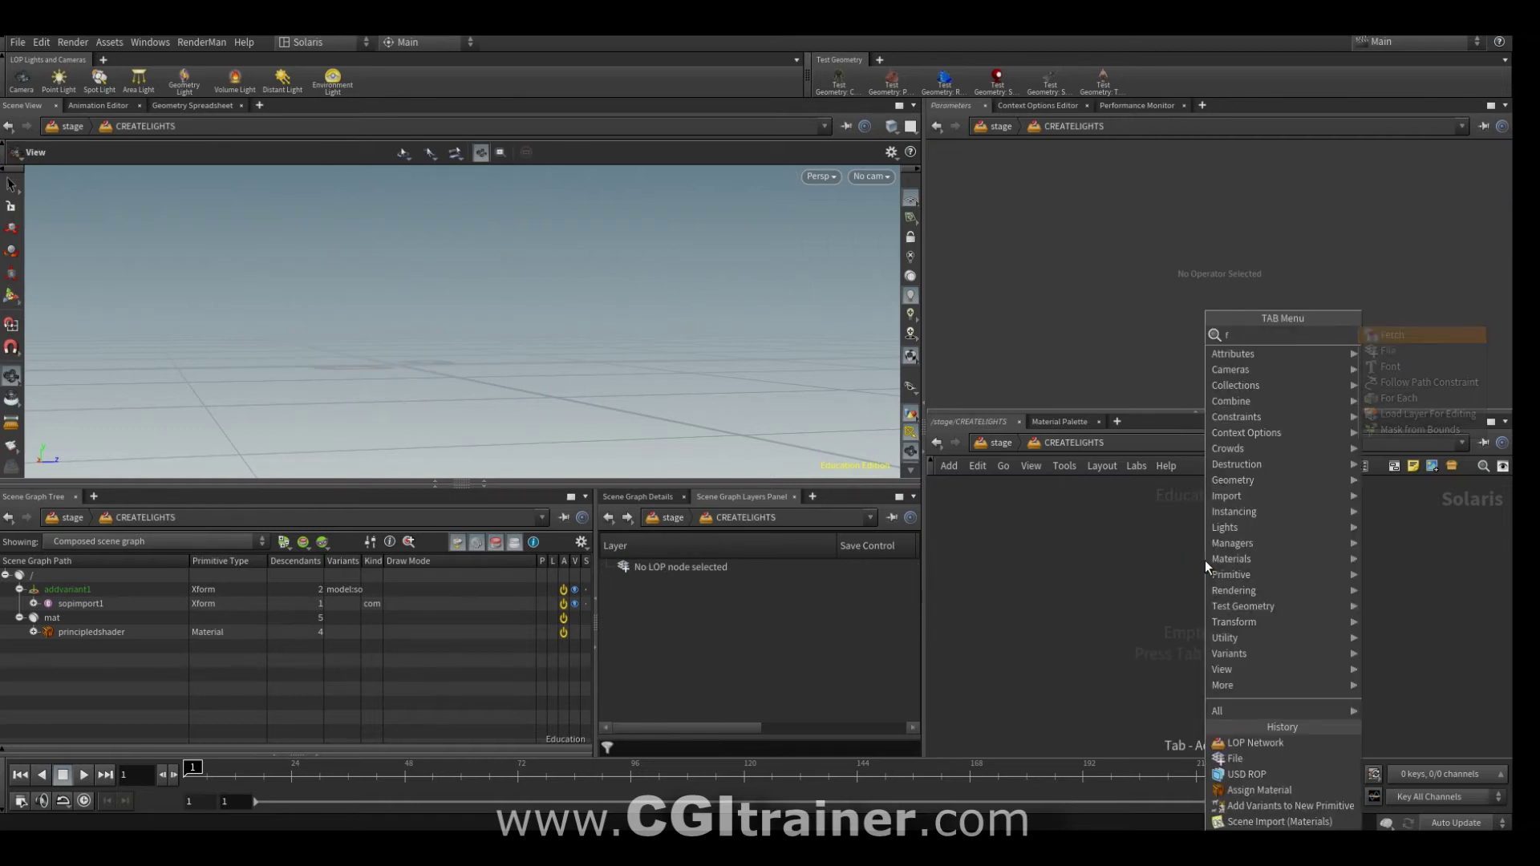
{"action": "left_click", "coordinate": [1388, 334]}
{"action": "scroll", "coordinate": [1452, 280], "scroll_direction": "down", "scroll_amount": 2}
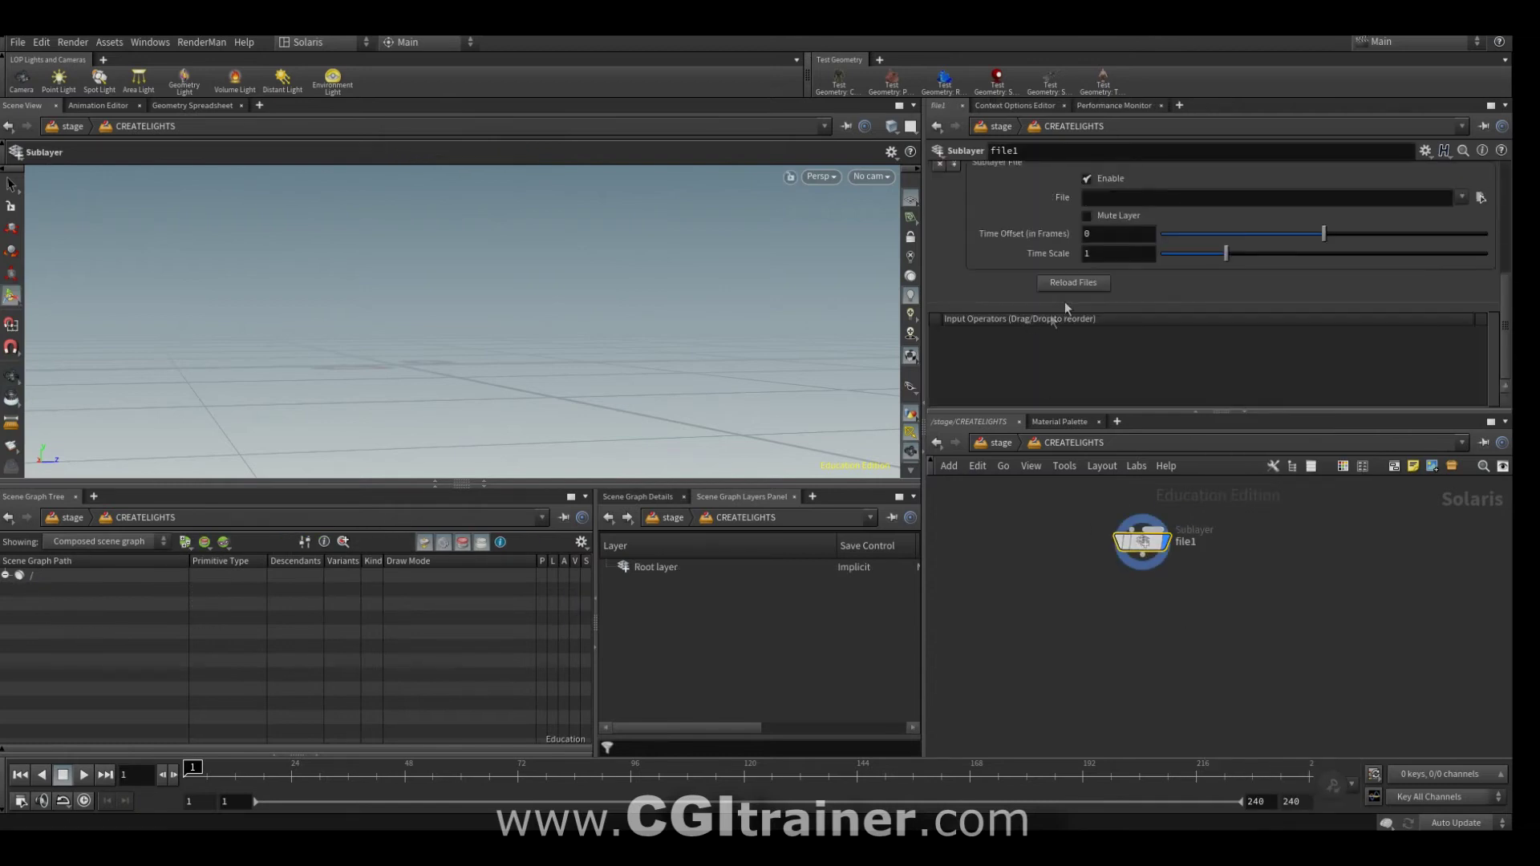
{"action": "scroll", "coordinate": [1066, 302], "scroll_direction": "up", "scroll_amount": 4}
{"action": "left_click", "coordinate": [1475, 324]}
{"action": "left_click", "coordinate": [1364, 338]}
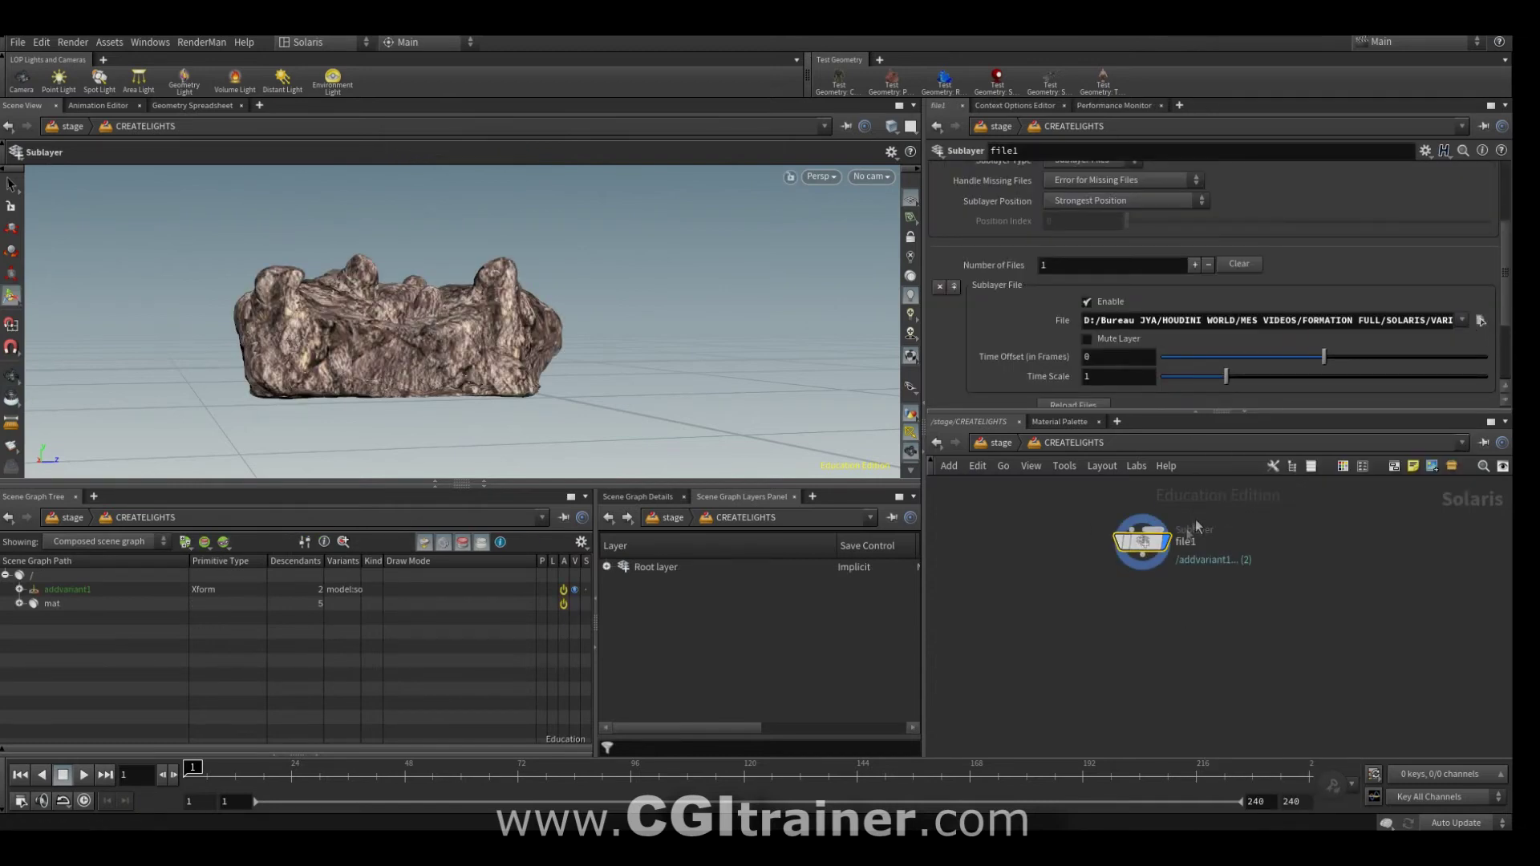
Step: Switch the viewport renderer to Karma and place a first point light, pointlight1
{"action": "left_click", "coordinate": [820, 176]}
{"action": "left_click", "coordinate": [834, 250]}
{"action": "left_click", "coordinate": [59, 81]}
{"action": "left_click", "coordinate": [623, 433]}
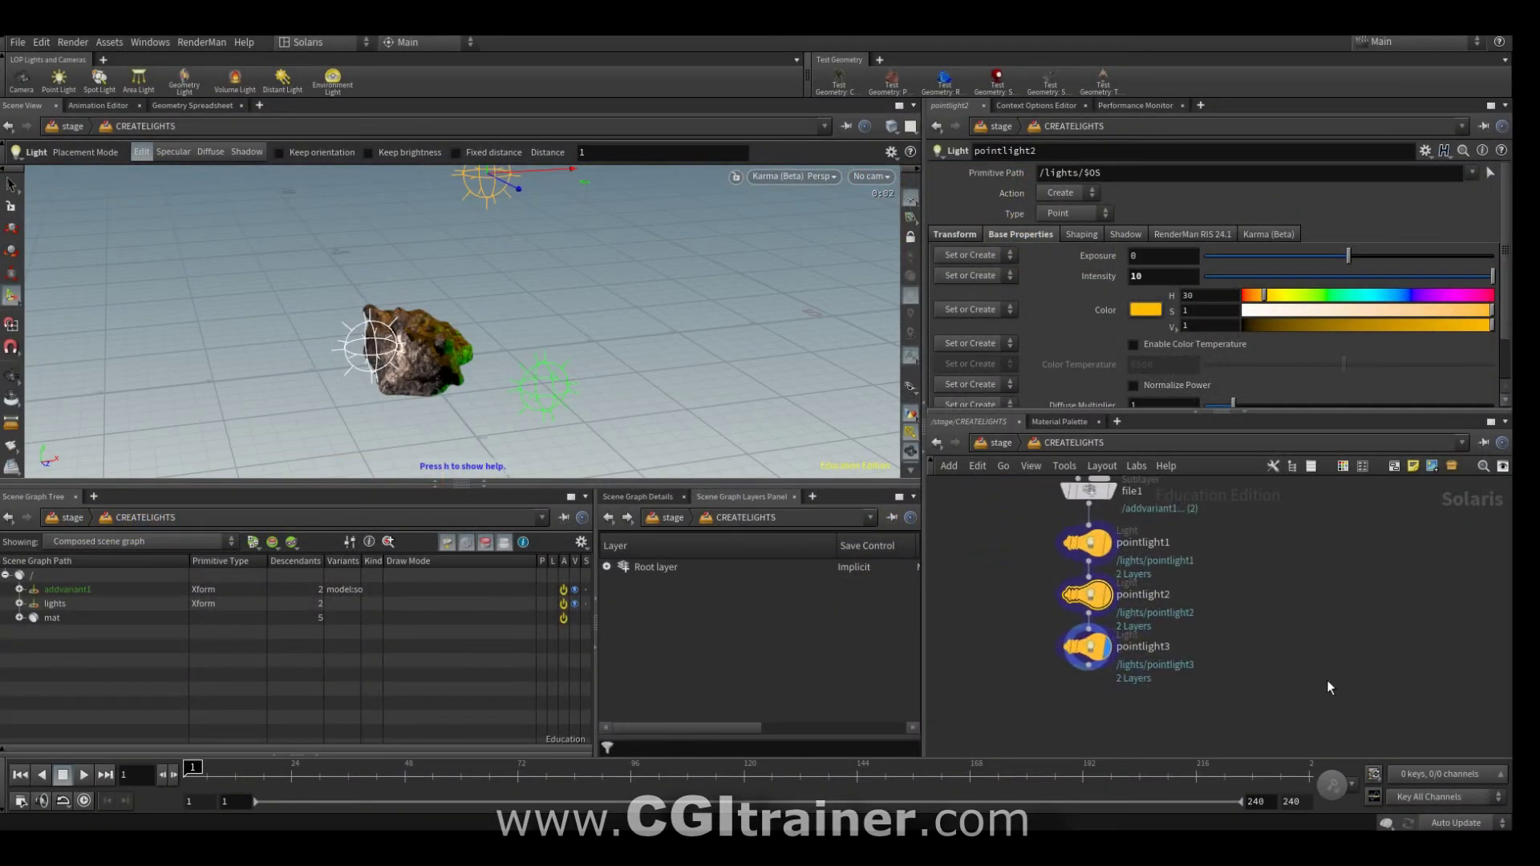
Step: Add a camera1 node wired below pointlight3
{"action": "scroll", "coordinate": [1327, 680], "scroll_direction": "down", "scroll_amount": 3}
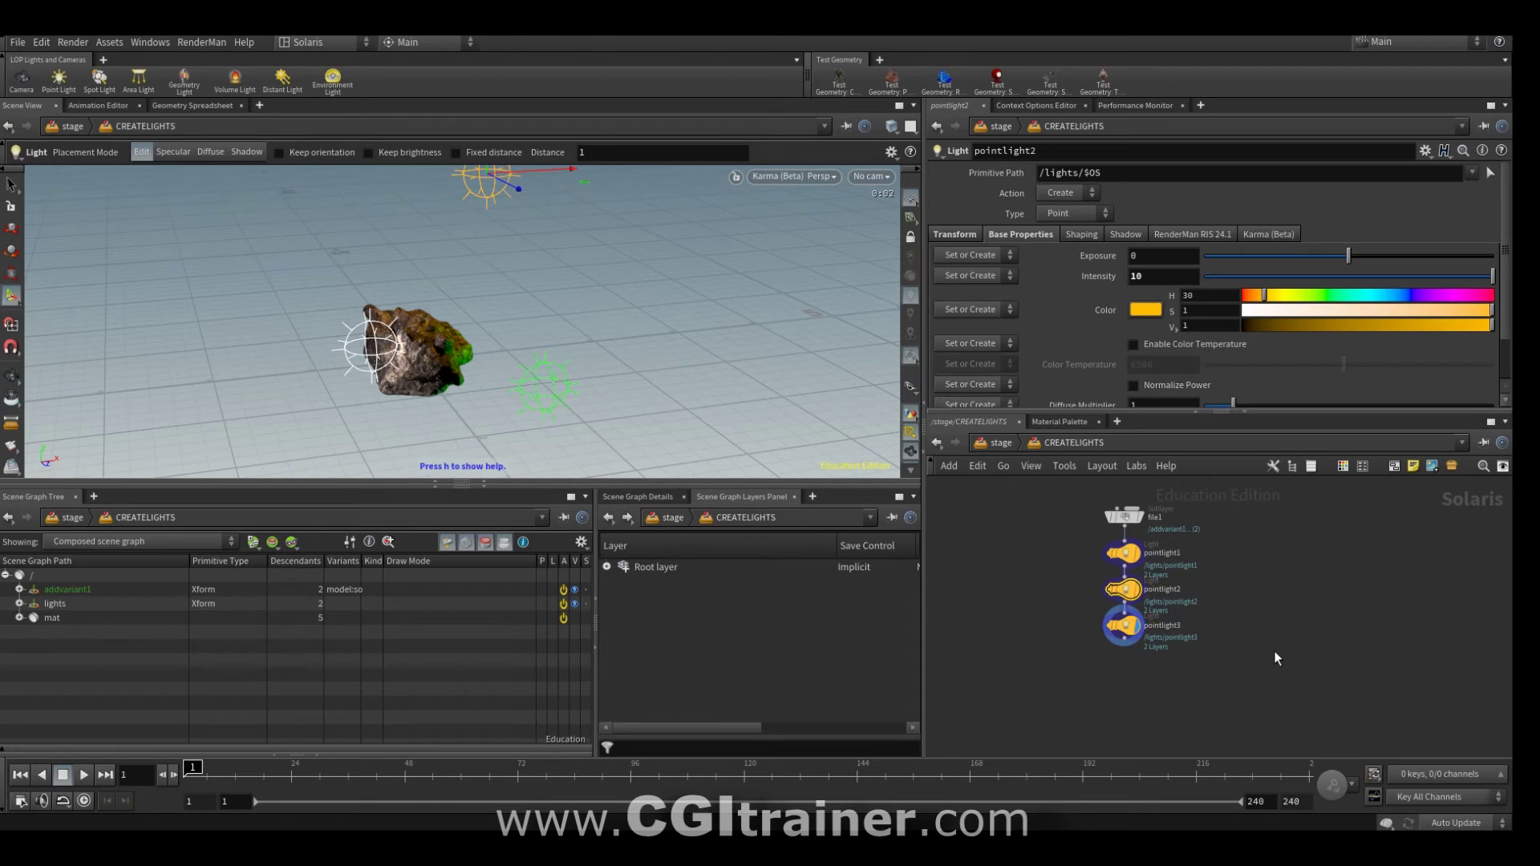
{"action": "key", "text": "Tab"}
{"action": "type", "text": "camer"}
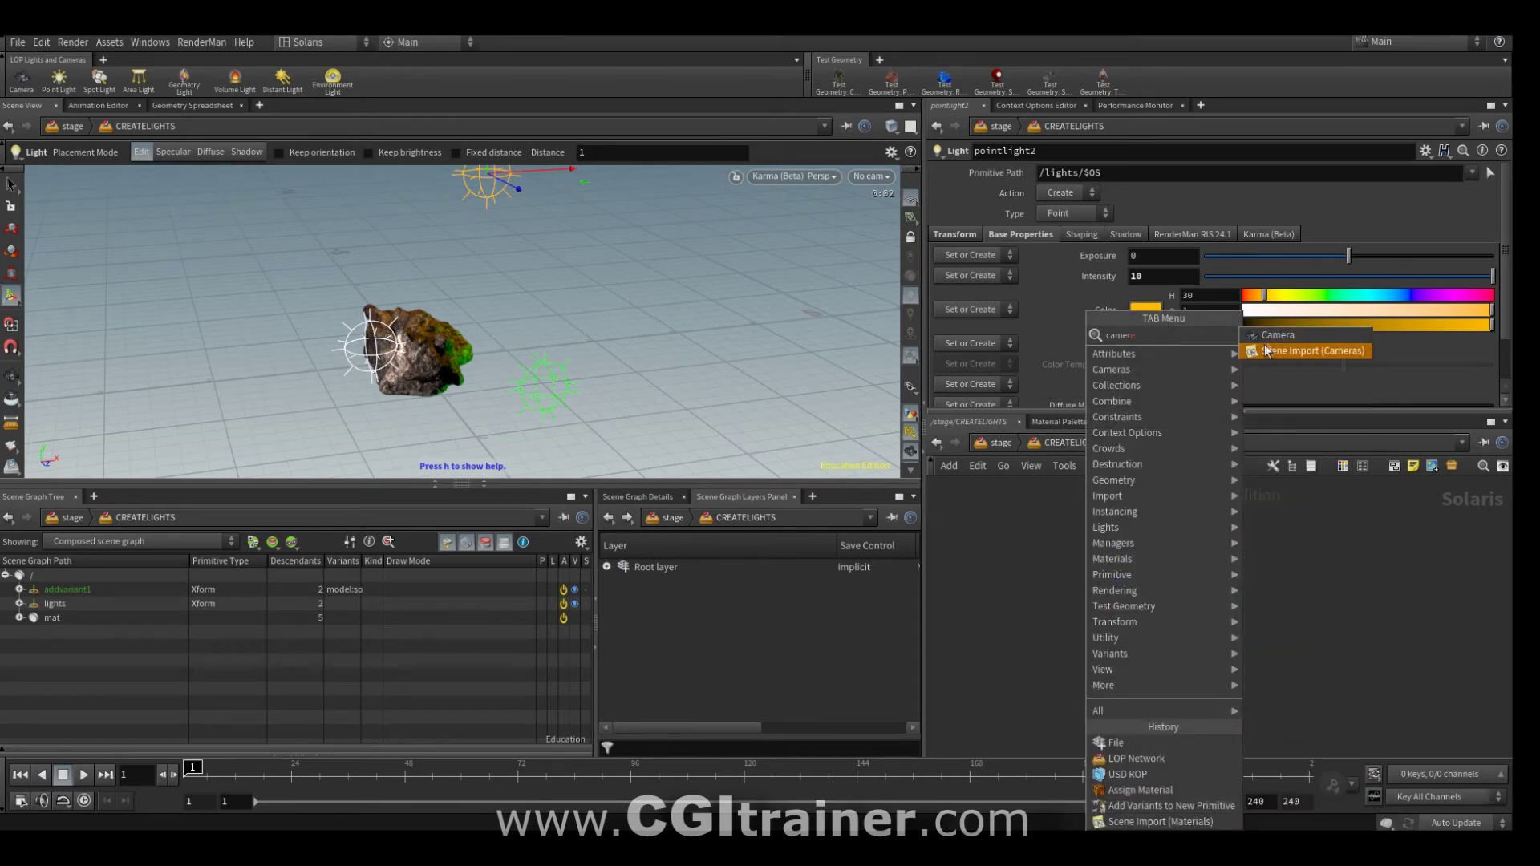
{"action": "key", "text": "Return"}
{"action": "left_click", "coordinate": [1131, 668]}
{"action": "left_click", "coordinate": [1136, 663]}
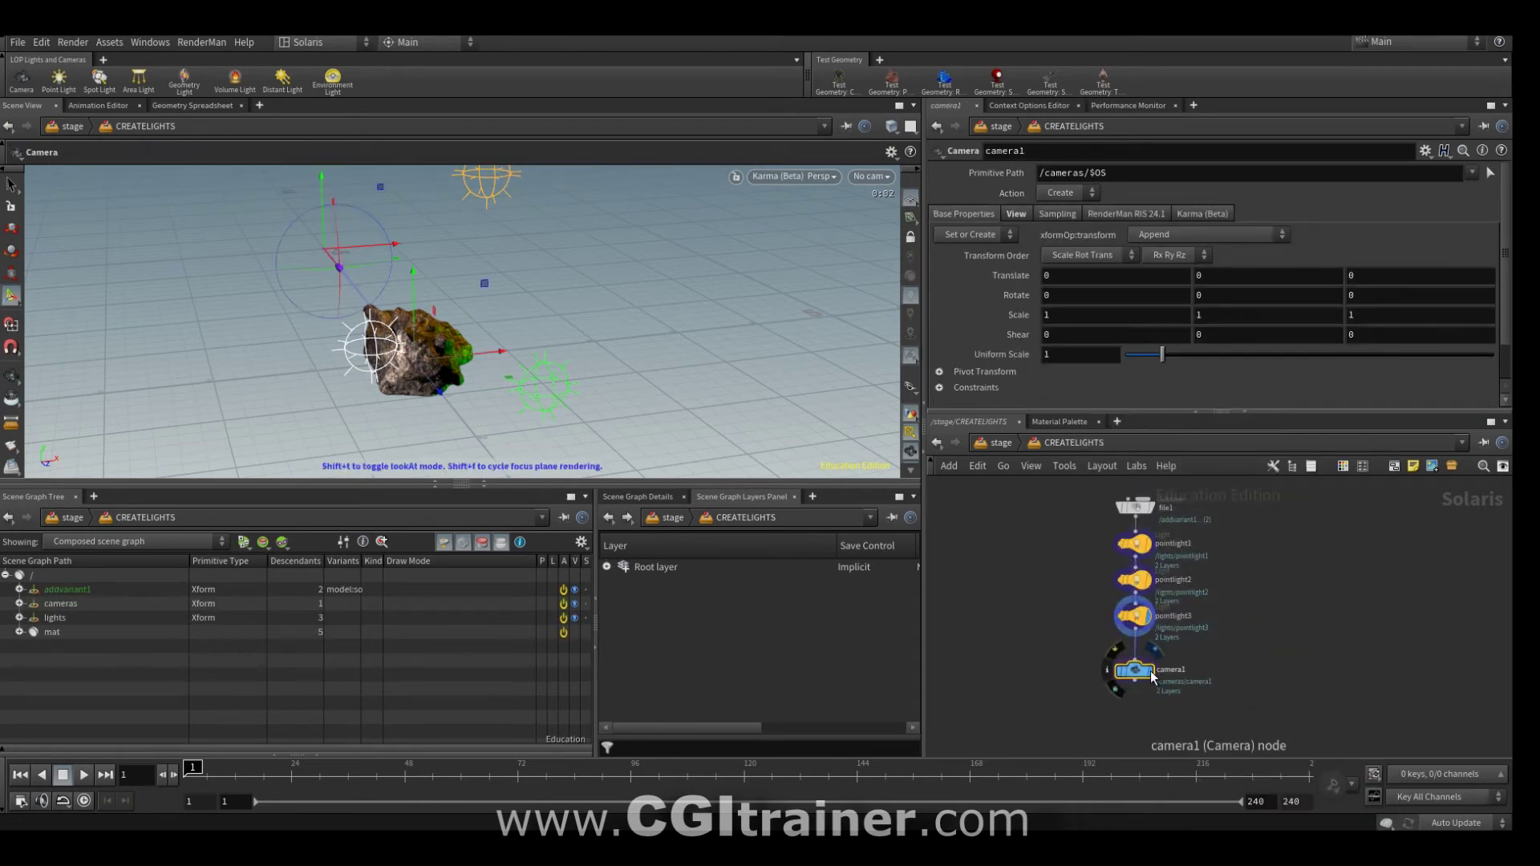
Step: Look through /cameras/camera1 with the view locked and tumble it to frame the rock
{"action": "left_click", "coordinate": [866, 178]}
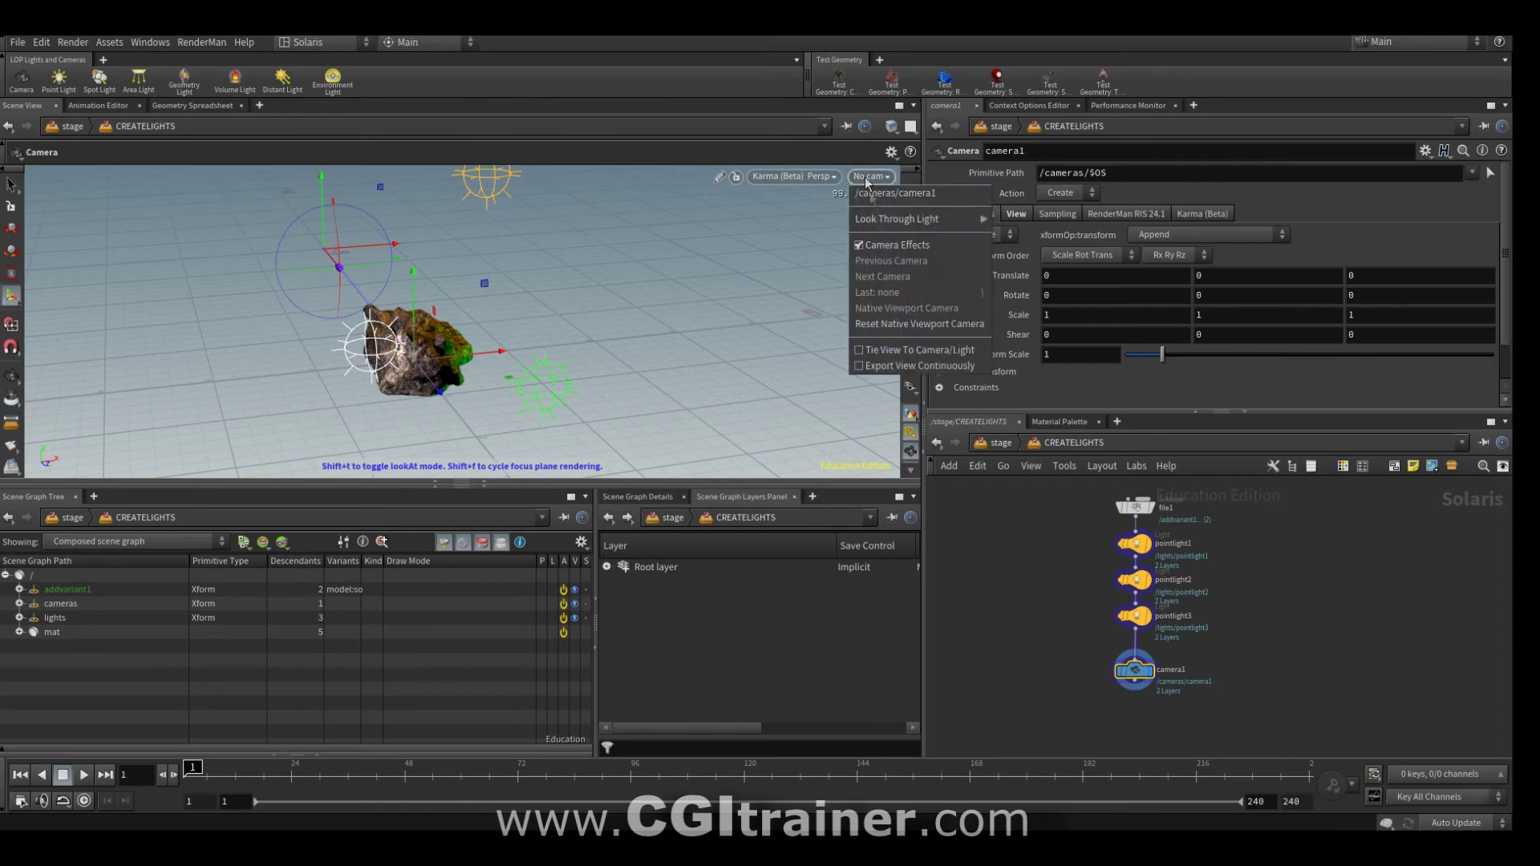
{"action": "left_click", "coordinate": [887, 199]}
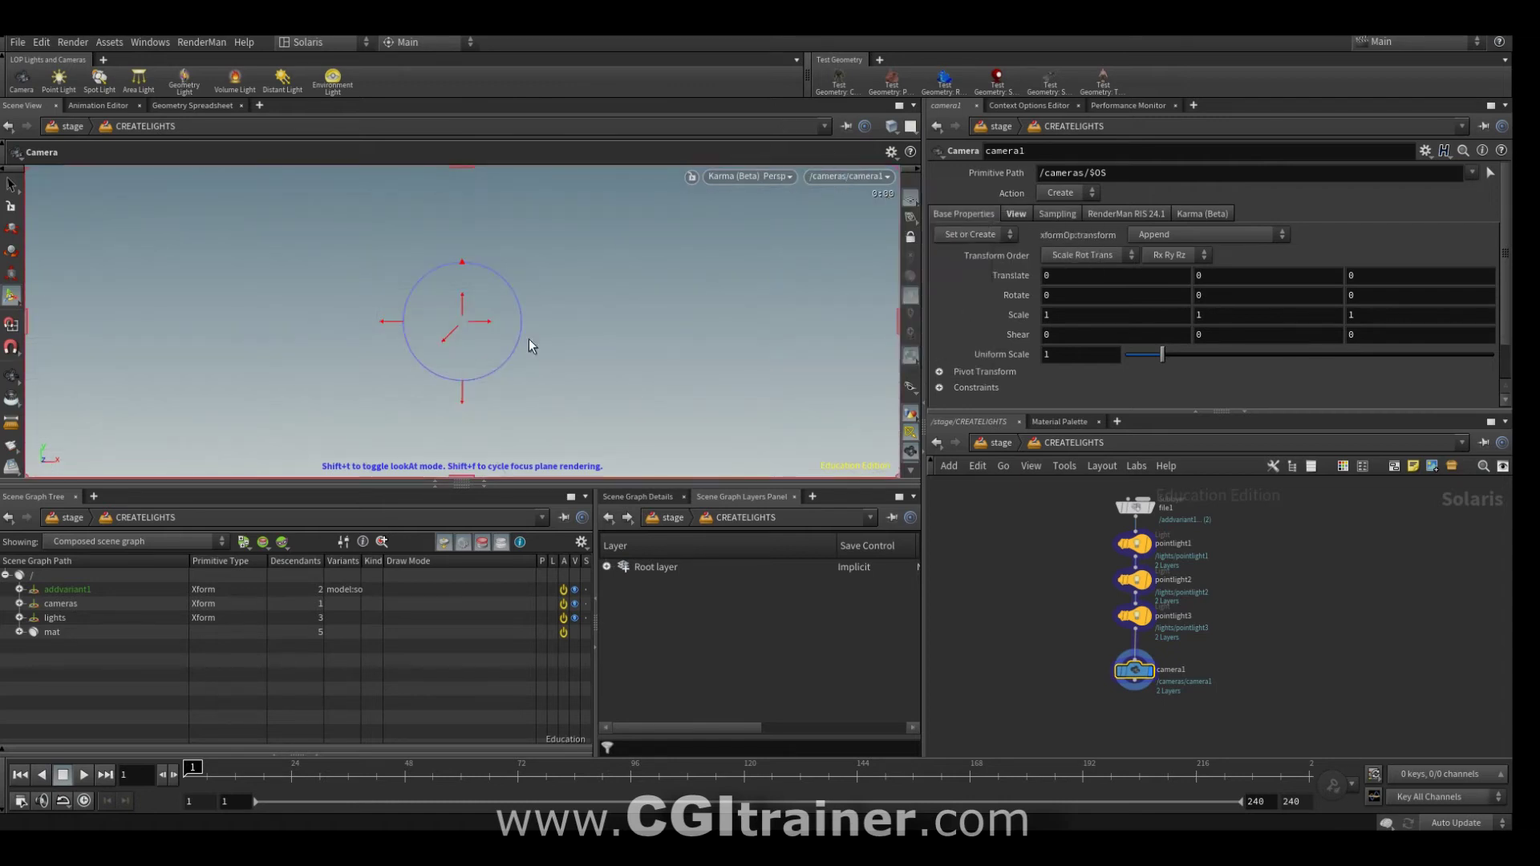
{"action": "left_click", "coordinate": [910, 238]}
{"action": "key", "text": "Escape"}
{"action": "mouse_move", "coordinate": [799, 268]}
{"action": "left_mouse_down"}
{"action": "mouse_move", "coordinate": [459, 324]}
{"action": "mouse_move", "coordinate": [623, 332]}
{"action": "mouse_move", "coordinate": [450, 337]}
{"action": "left_mouse_up"}
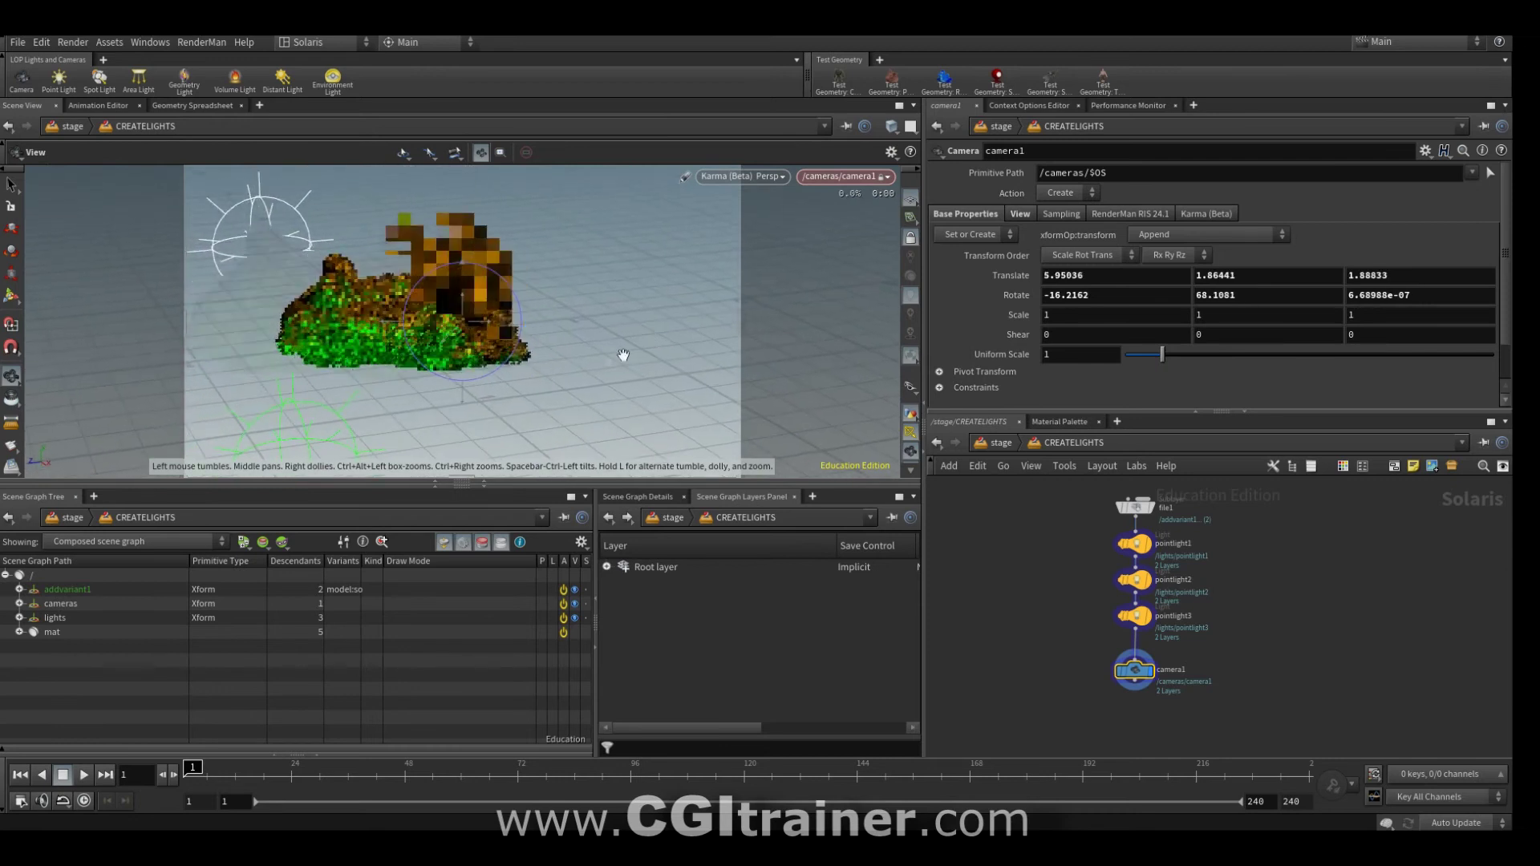
Step: Wire the point lights and camera1 together into a new merge1 node
{"action": "key", "text": "Tab"}
{"action": "type", "text": "merge"}
{"action": "key", "text": "Return"}
{"action": "left_click", "coordinate": [1231, 601]}
{"action": "left_click_drag", "start_coordinate": [1160, 693], "coordinate": [1019, 520]}
{"action": "left_click_drag", "start_coordinate": [1050, 670], "coordinate": [1231, 594]}
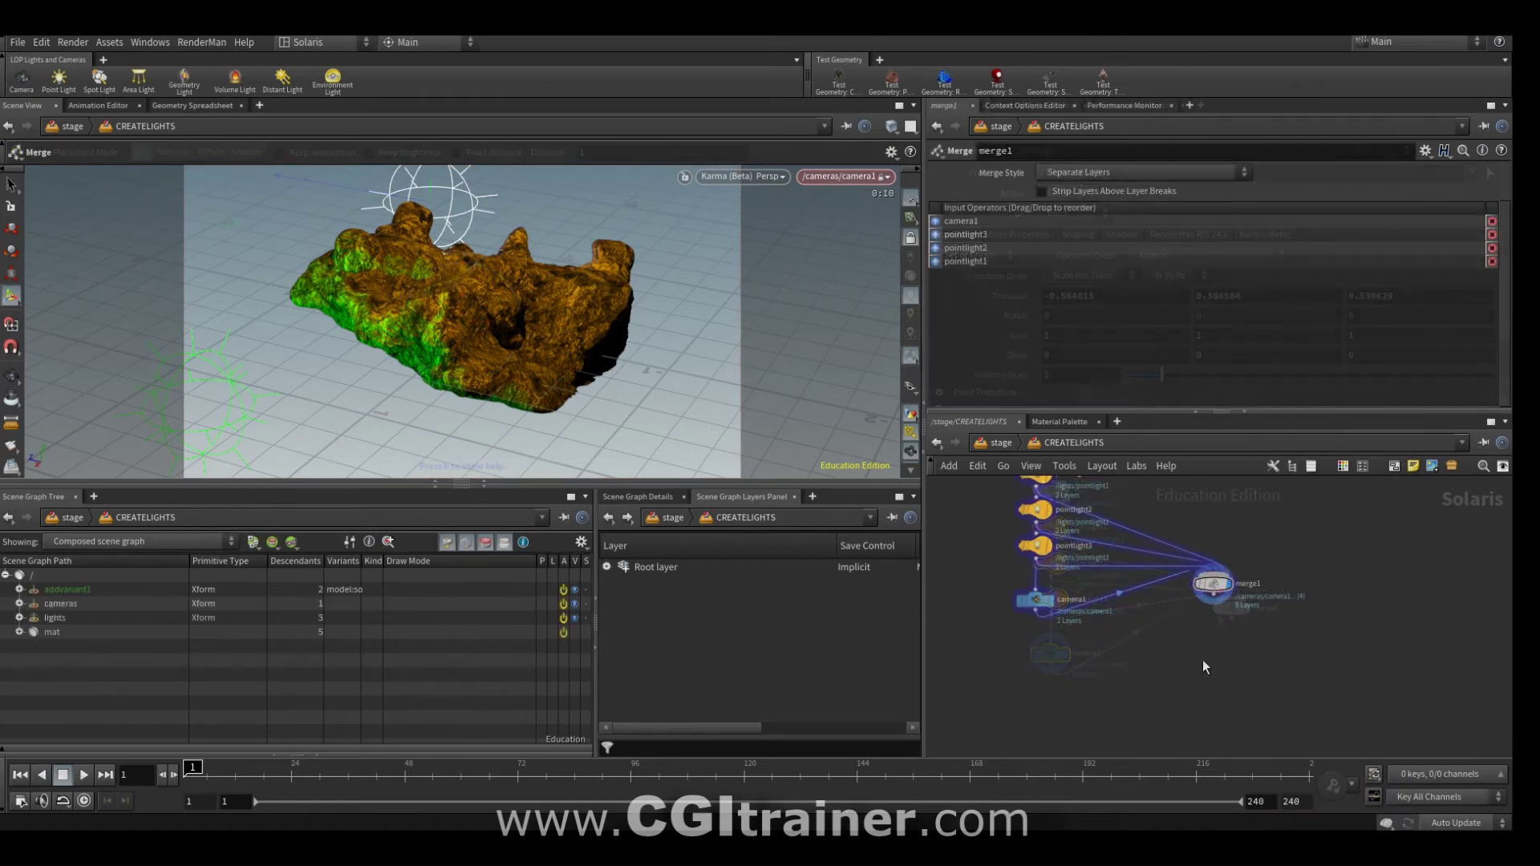
Step: Add a USD ROP below merge1 writing LIGHTS_CAMERA.usd and save it to disk
{"action": "key", "text": "Tab"}
{"action": "type", "text": "usd rop"}
{"action": "key", "text": "Return"}
{"action": "left_click", "coordinate": [1223, 638]}
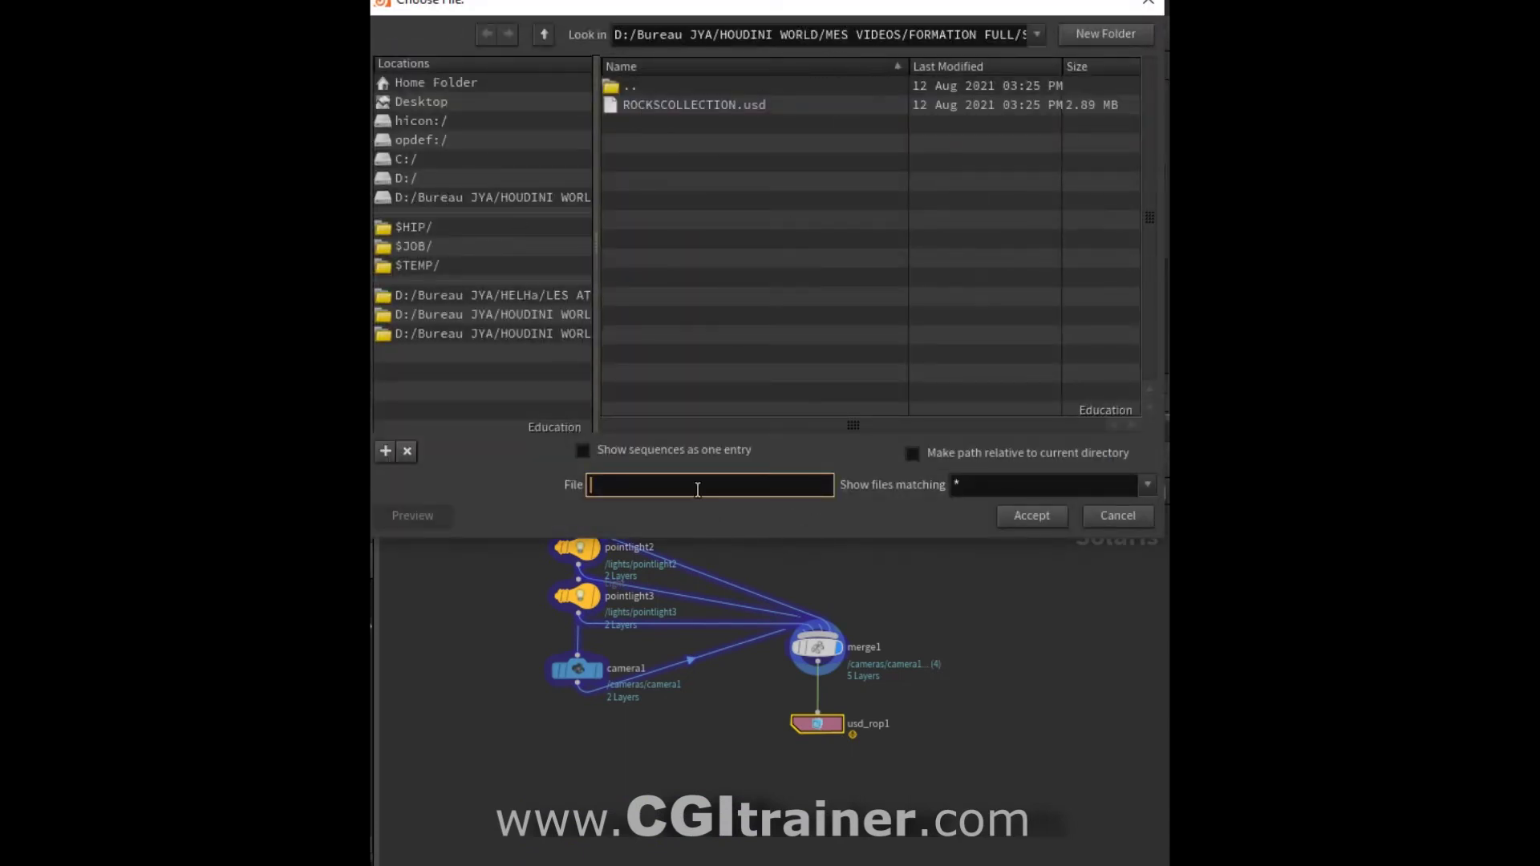
{"action": "type", "text": "LIGHTS_CAMERA."}
{"action": "type", "text": "d"}
{"action": "left_click", "coordinate": [1031, 516]}
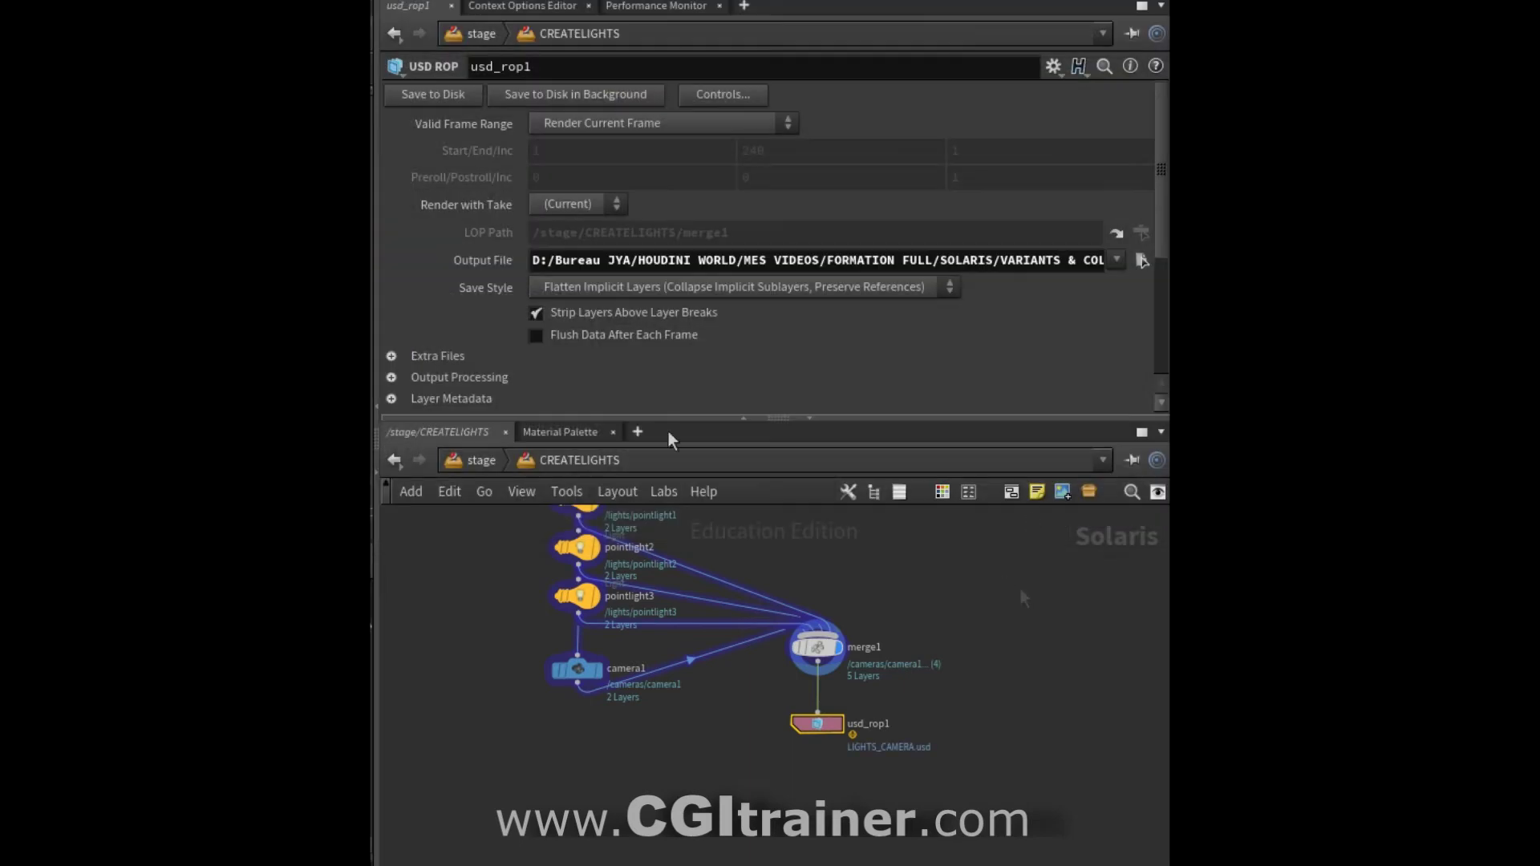
{"action": "left_click", "coordinate": [435, 96]}
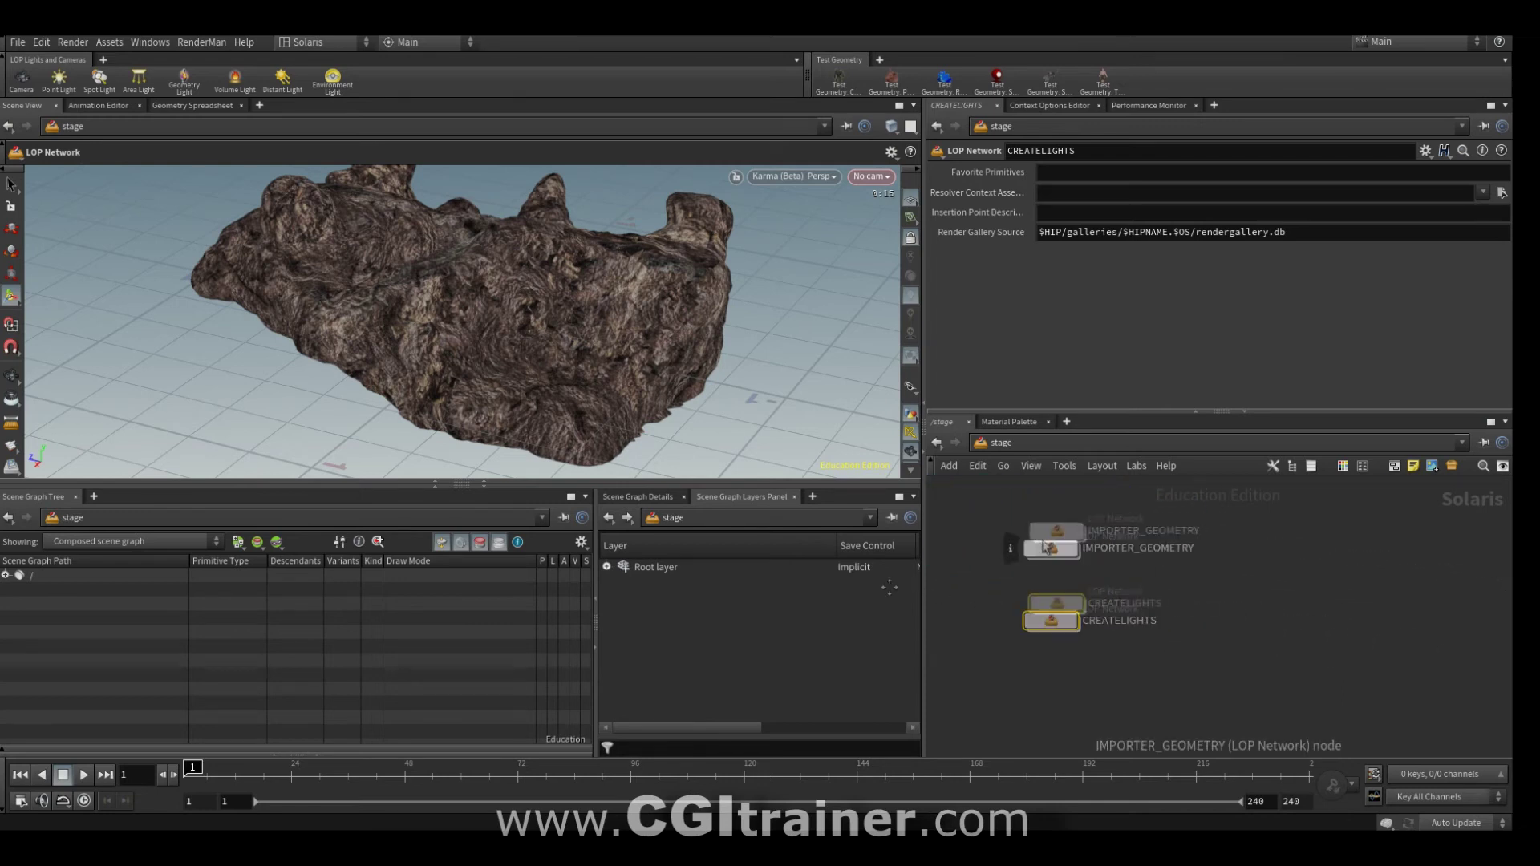
Step: Move CREATELIGHTS up beside IMPORTER_GEOMETRY and tidy the network layout
{"action": "left_click_drag", "start_coordinate": [1029, 545], "coordinate": [1037, 539]}
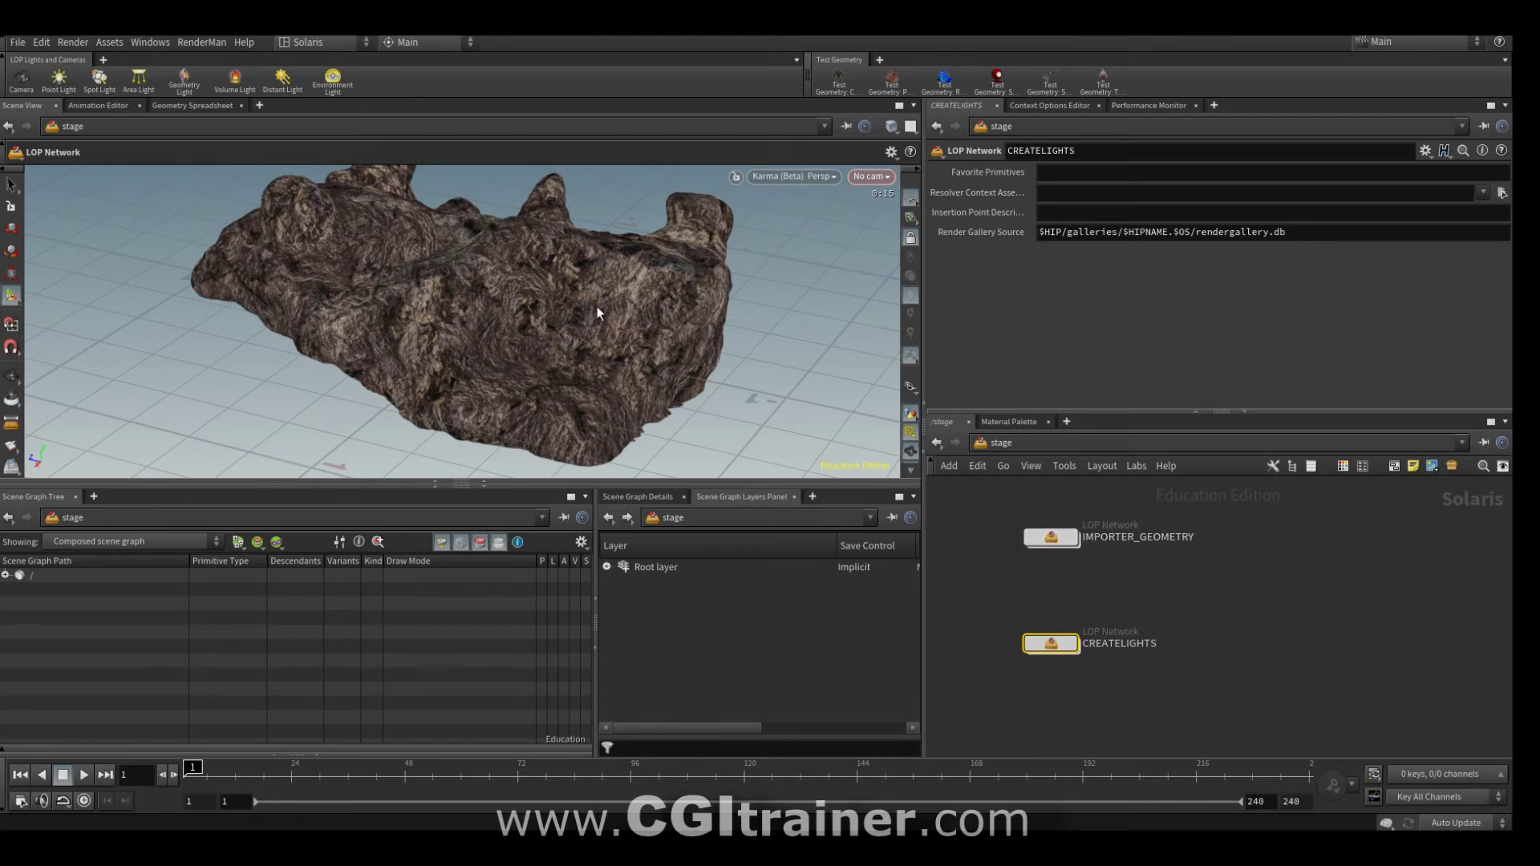
{"action": "left_click_drag", "start_coordinate": [1051, 644], "coordinate": [1055, 547]}
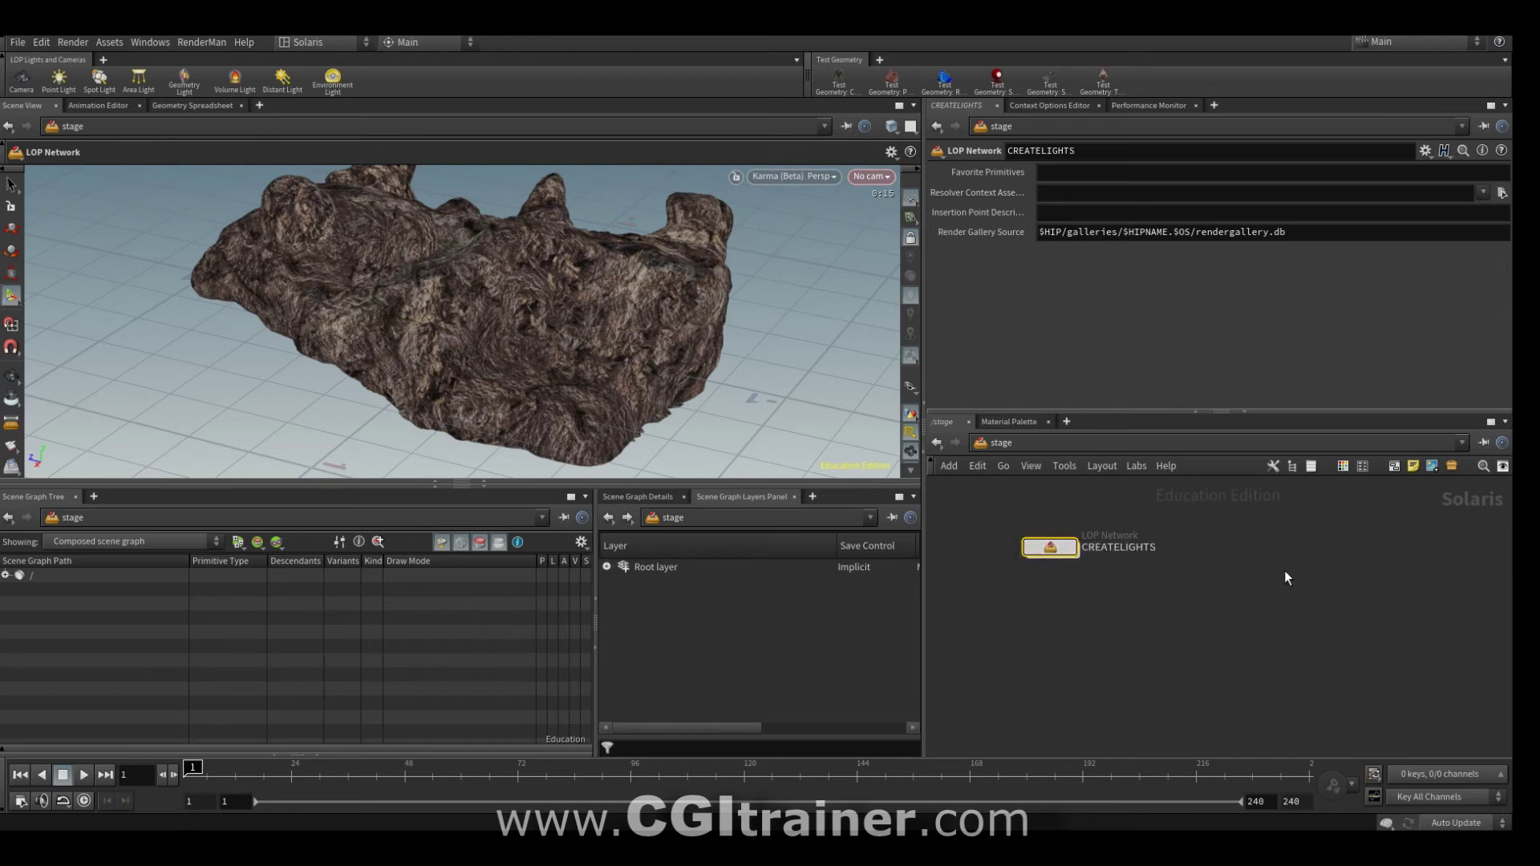
{"action": "key", "text": "l"}
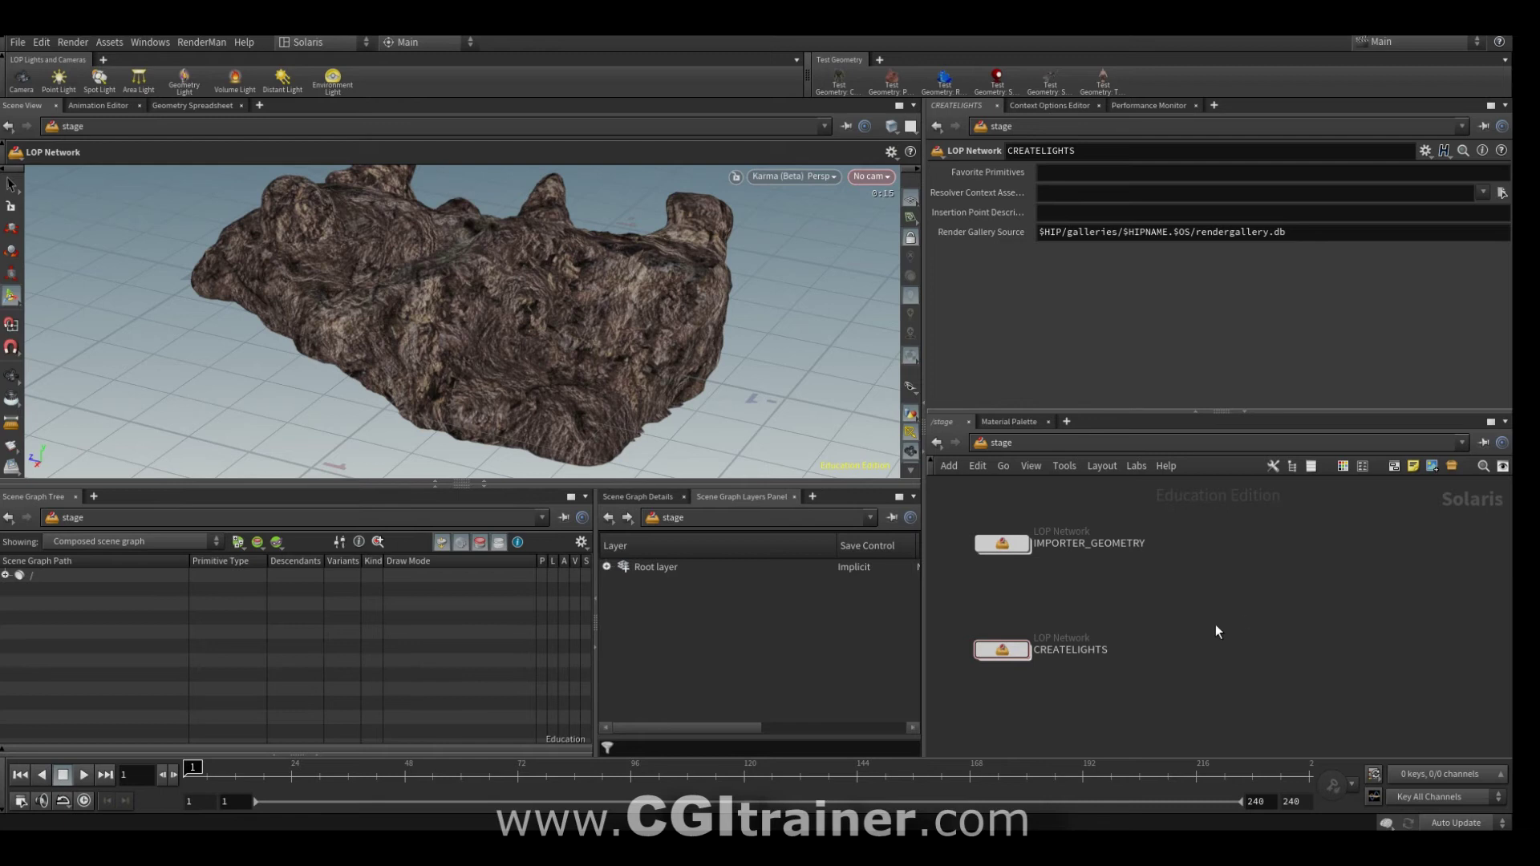
Step: Add a LOP network named COMPOFINAL and go inside it
{"action": "key", "text": "Tab"}
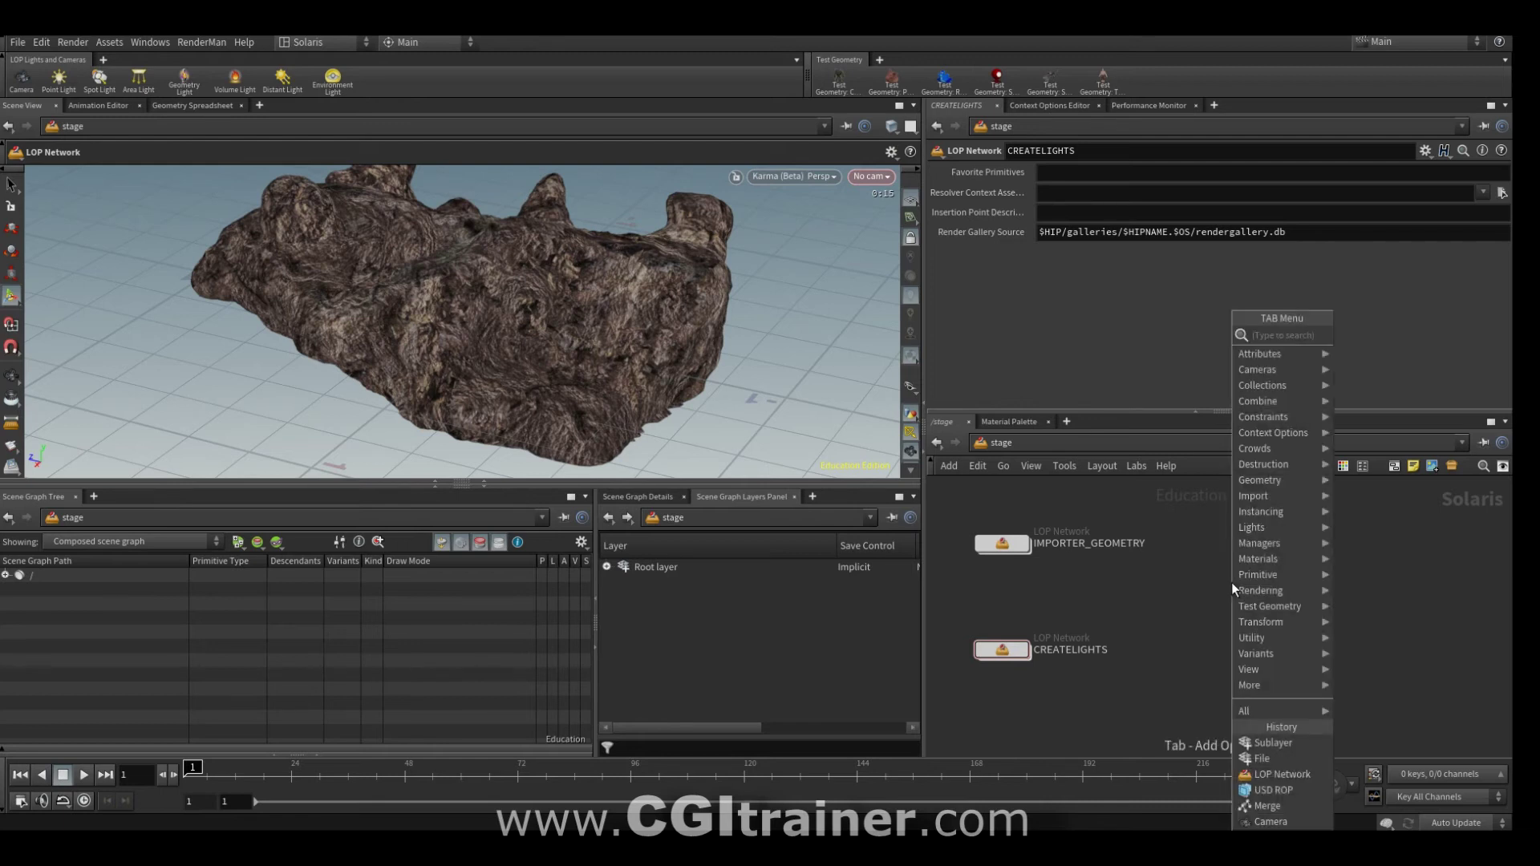
{"action": "left_click", "coordinate": [1286, 775]}
{"action": "left_click", "coordinate": [1296, 590]}
{"action": "type", "text": "COMPOFINAL"}
{"action": "key", "text": "Return"}
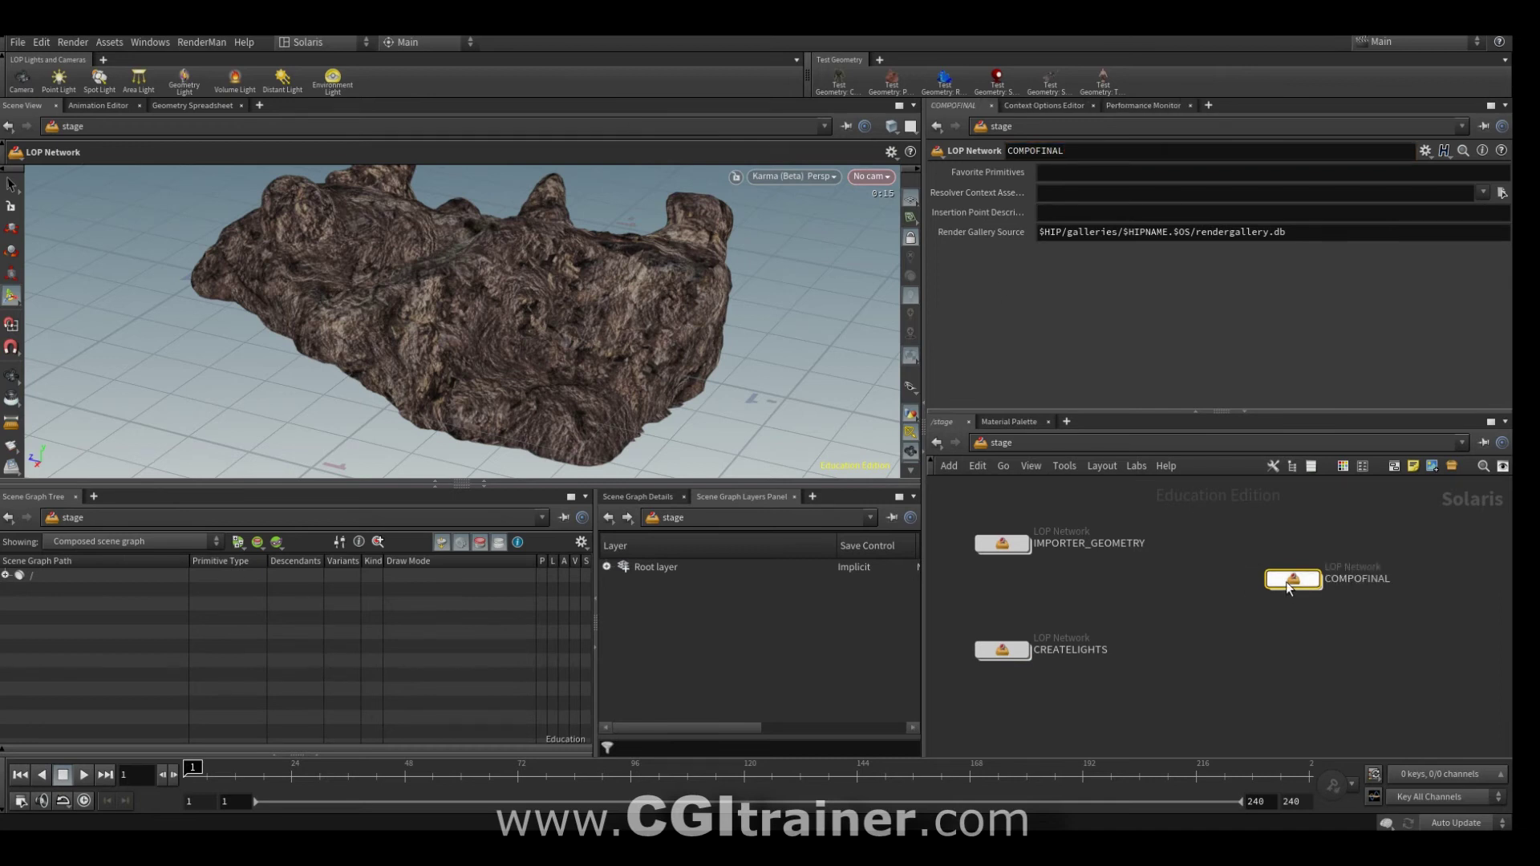
{"action": "double_click", "coordinate": [1287, 581]}
Step: Add a Sublayer node loading LIGHTS_CAMERA.usd
{"action": "key", "text": "Tab"}
{"action": "type", "text": "le"}
{"action": "key", "text": "Return"}
{"action": "left_click", "coordinate": [1071, 551]}
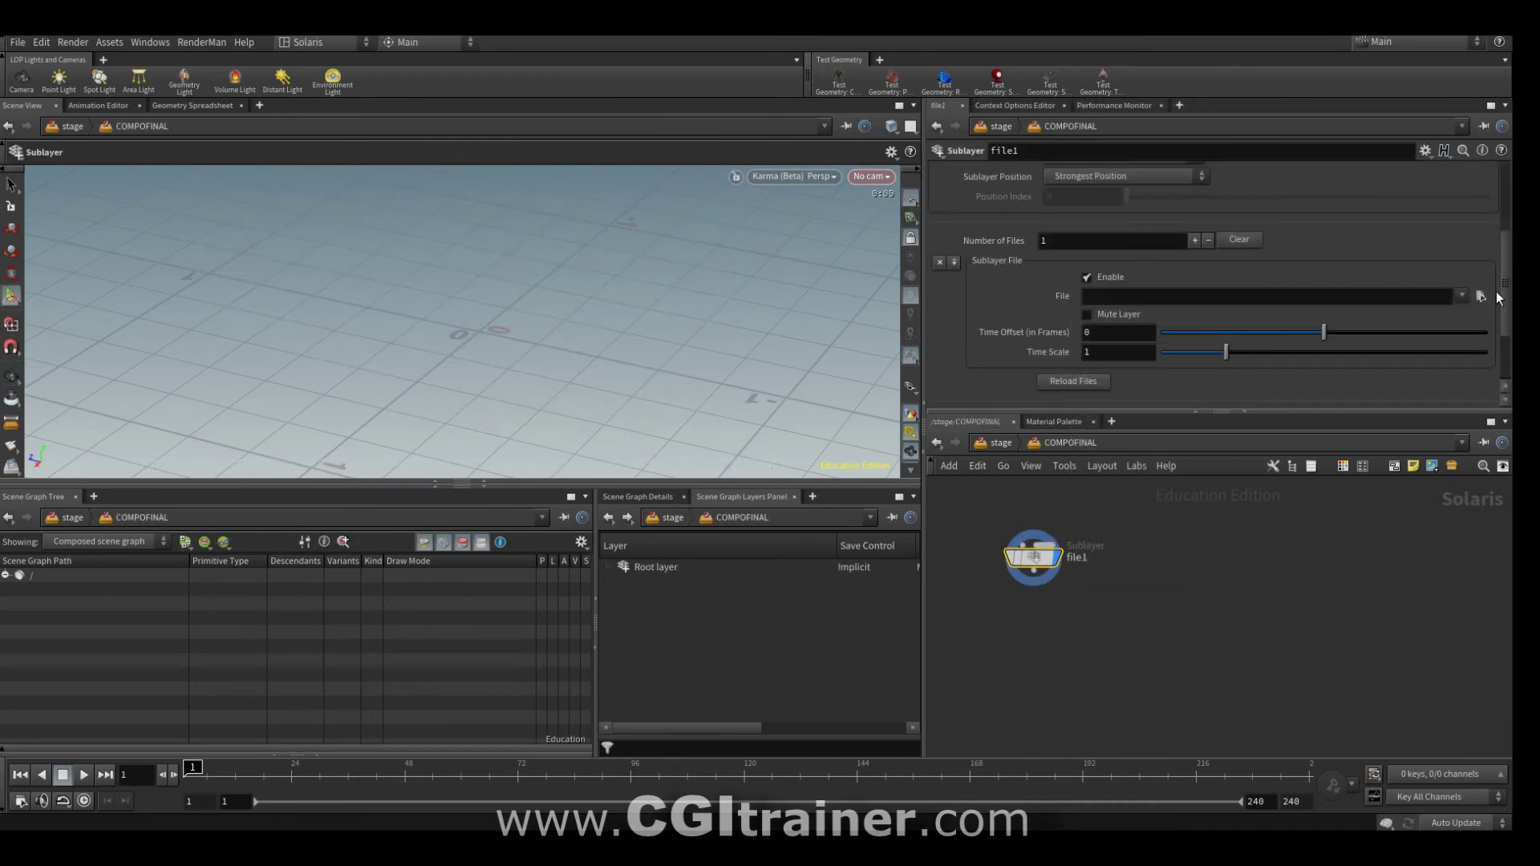
{"action": "left_click", "coordinate": [1496, 291]}
{"action": "left_click", "coordinate": [1155, 179]}
{"action": "left_click", "coordinate": [1409, 484]}
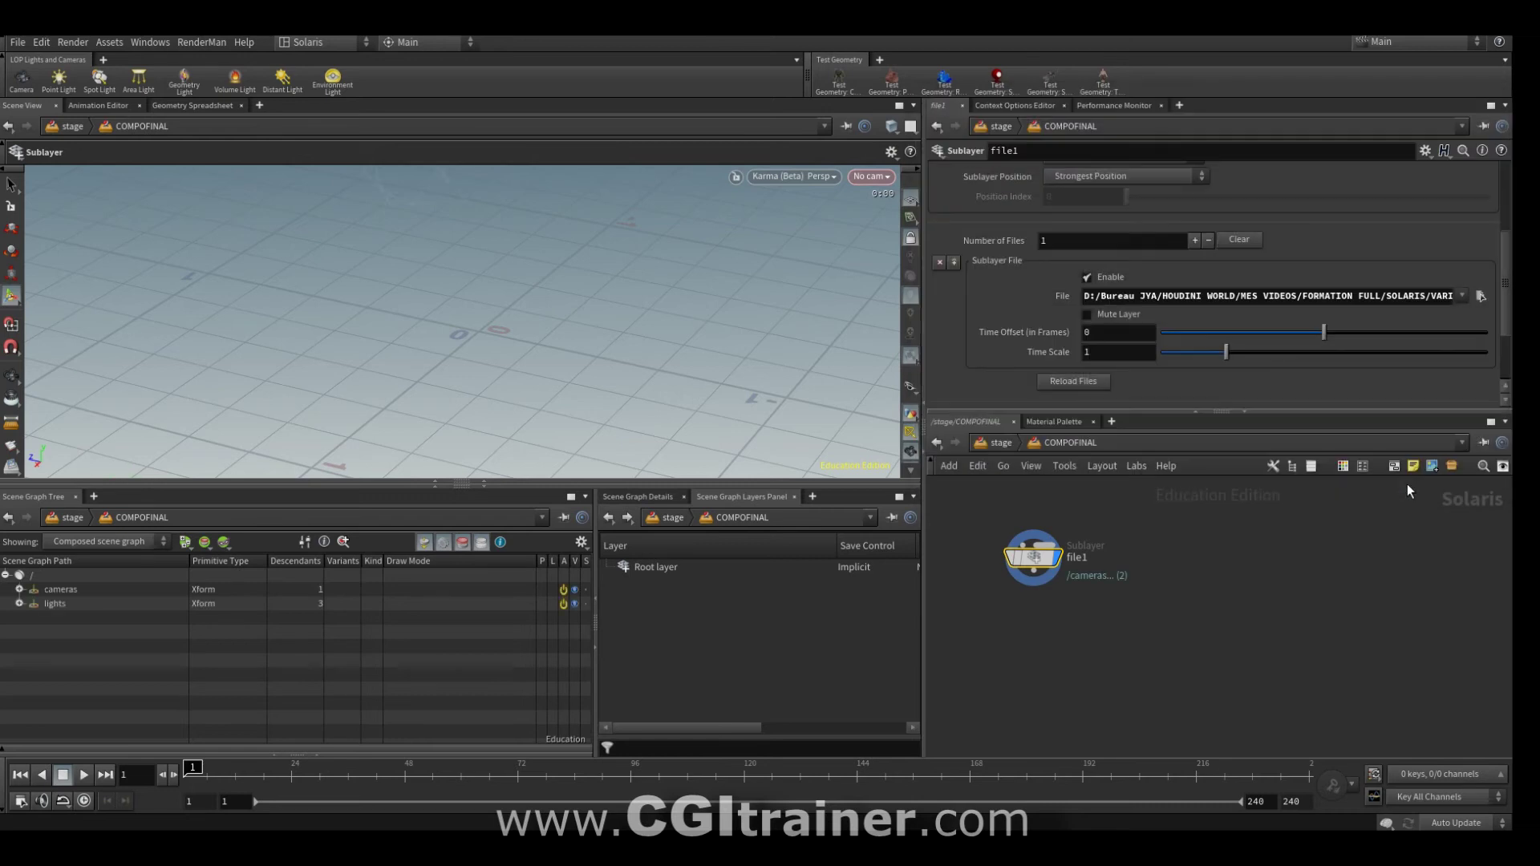
Step: View the stage through /cameras/camera1 and select the lights in the scene graph
{"action": "left_click", "coordinate": [858, 180]}
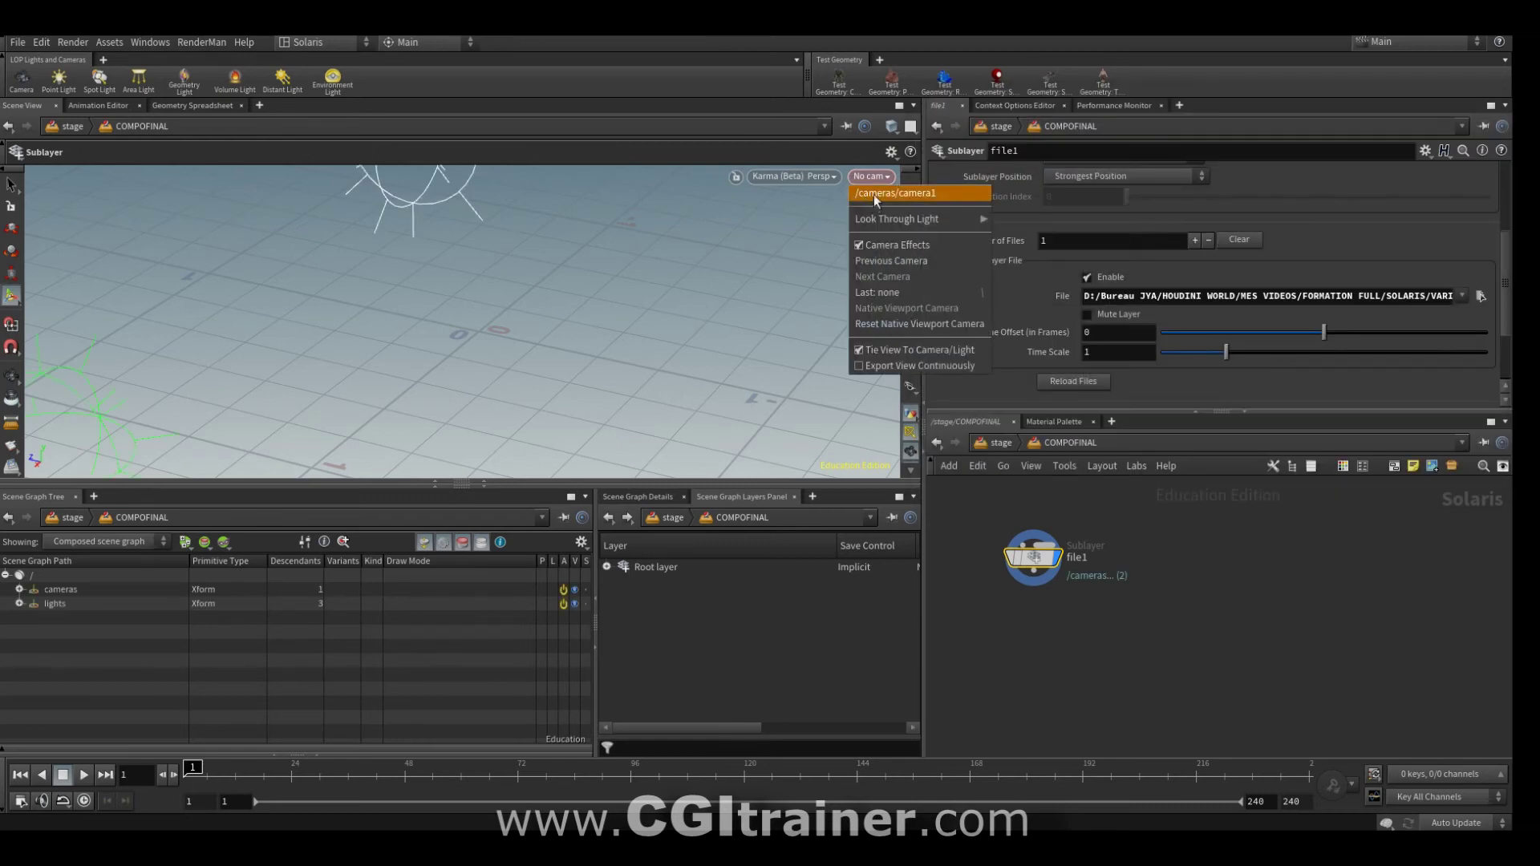
{"action": "left_click", "coordinate": [873, 194]}
{"action": "left_click", "coordinate": [54, 603]}
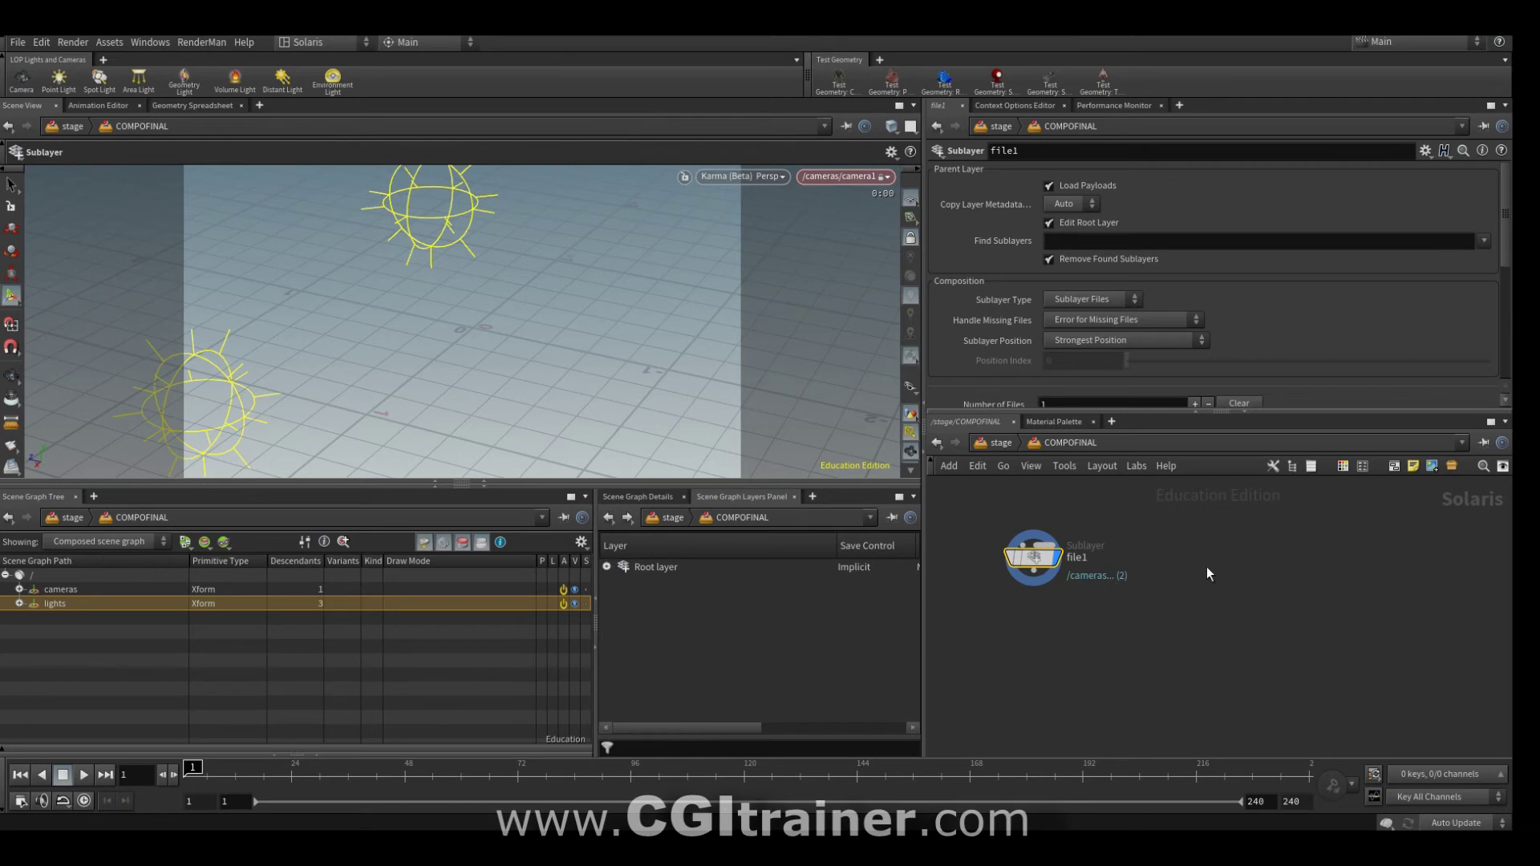
Step: Add a second Sublayer, file2, loading ROCKSCOLLECTION.usd and display it
{"action": "key", "text": "Tab"}
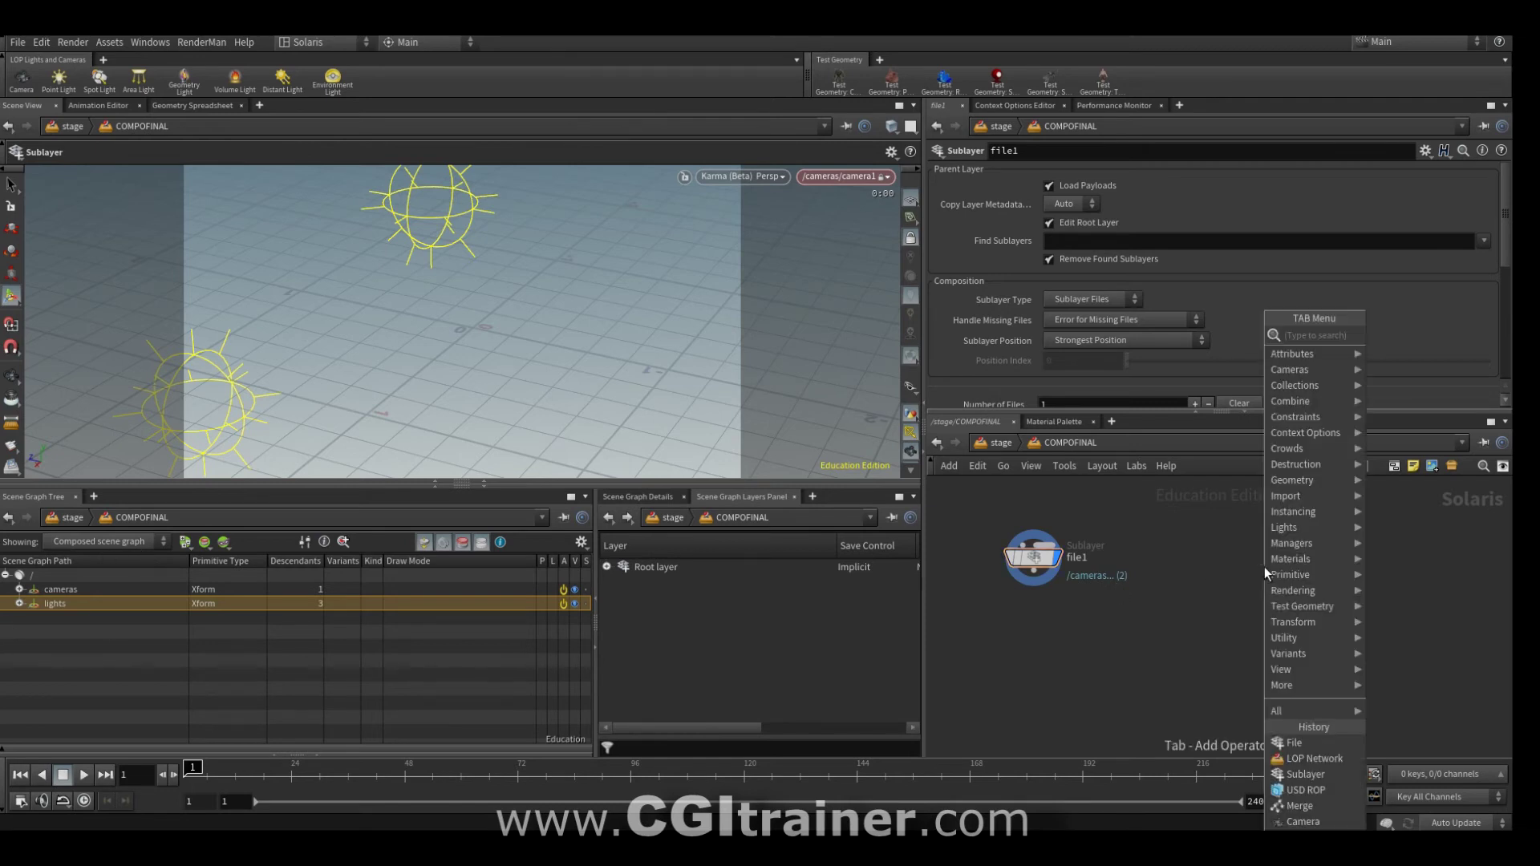
{"action": "left_click", "coordinate": [1308, 742]}
{"action": "left_click", "coordinate": [1244, 561]}
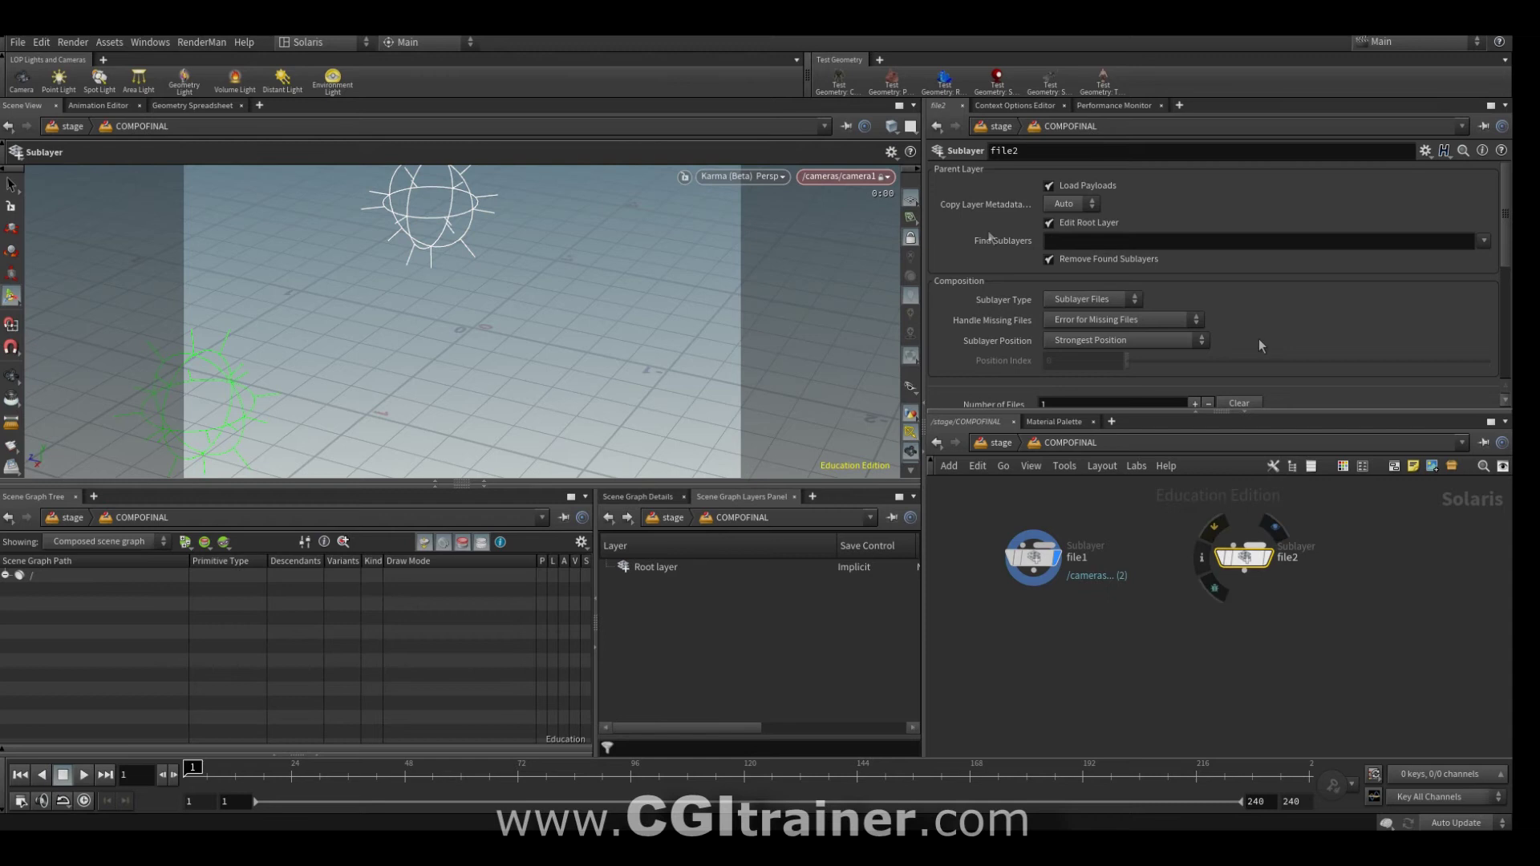
{"action": "left_click", "coordinate": [1481, 357]}
{"action": "left_click", "coordinate": [1182, 194]}
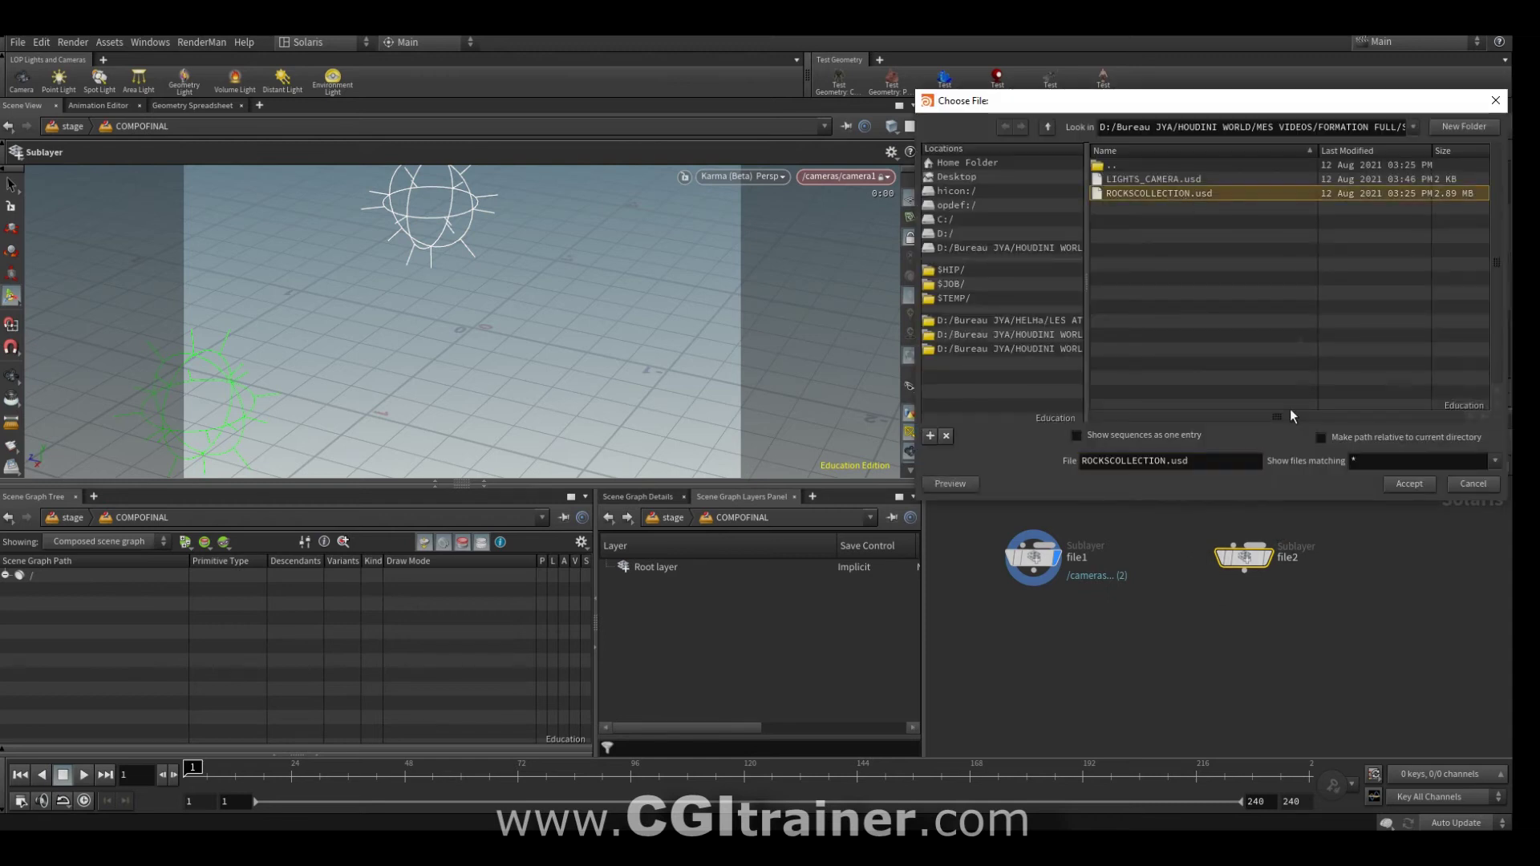
{"action": "left_click", "coordinate": [1412, 485]}
{"action": "left_click", "coordinate": [1272, 564]}
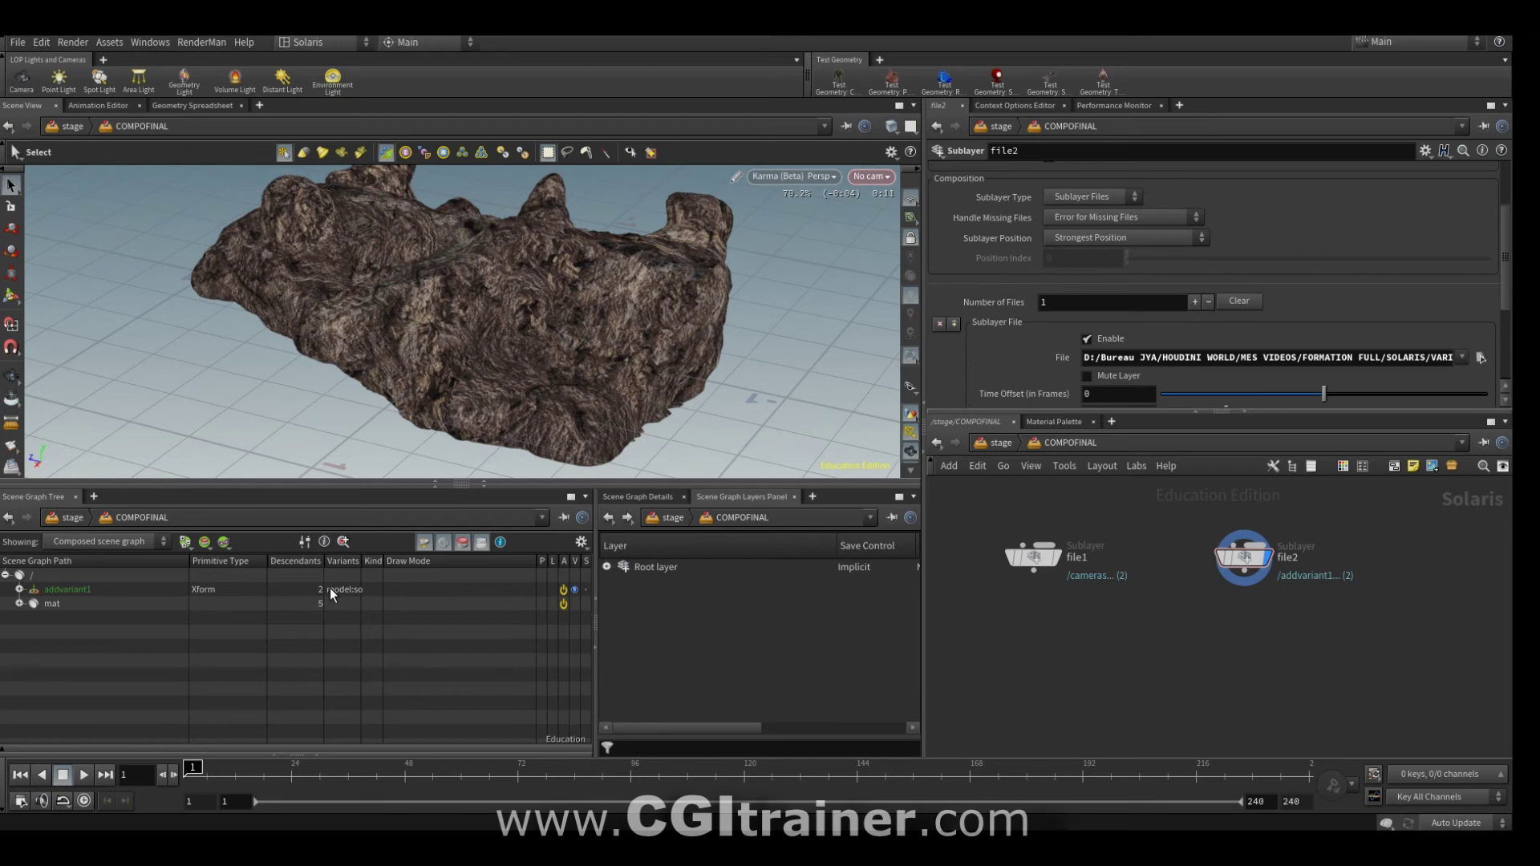
Step: Set /addvariant1's model variant via setvariant1, changing the Variant Name to sopimport2
{"action": "right_click", "coordinate": [330, 589]}
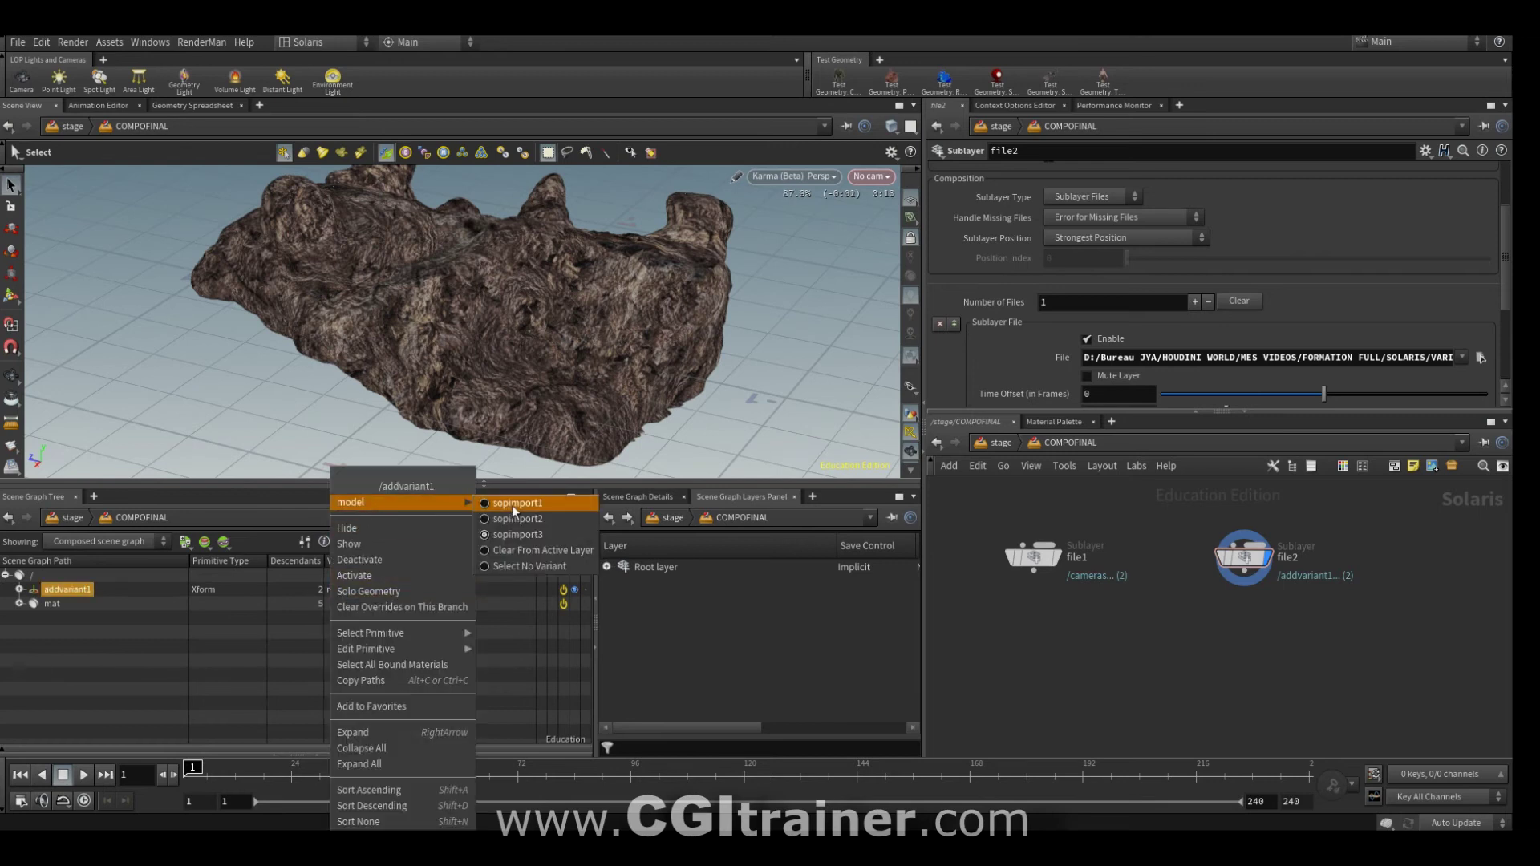
{"action": "left_click", "coordinate": [512, 504]}
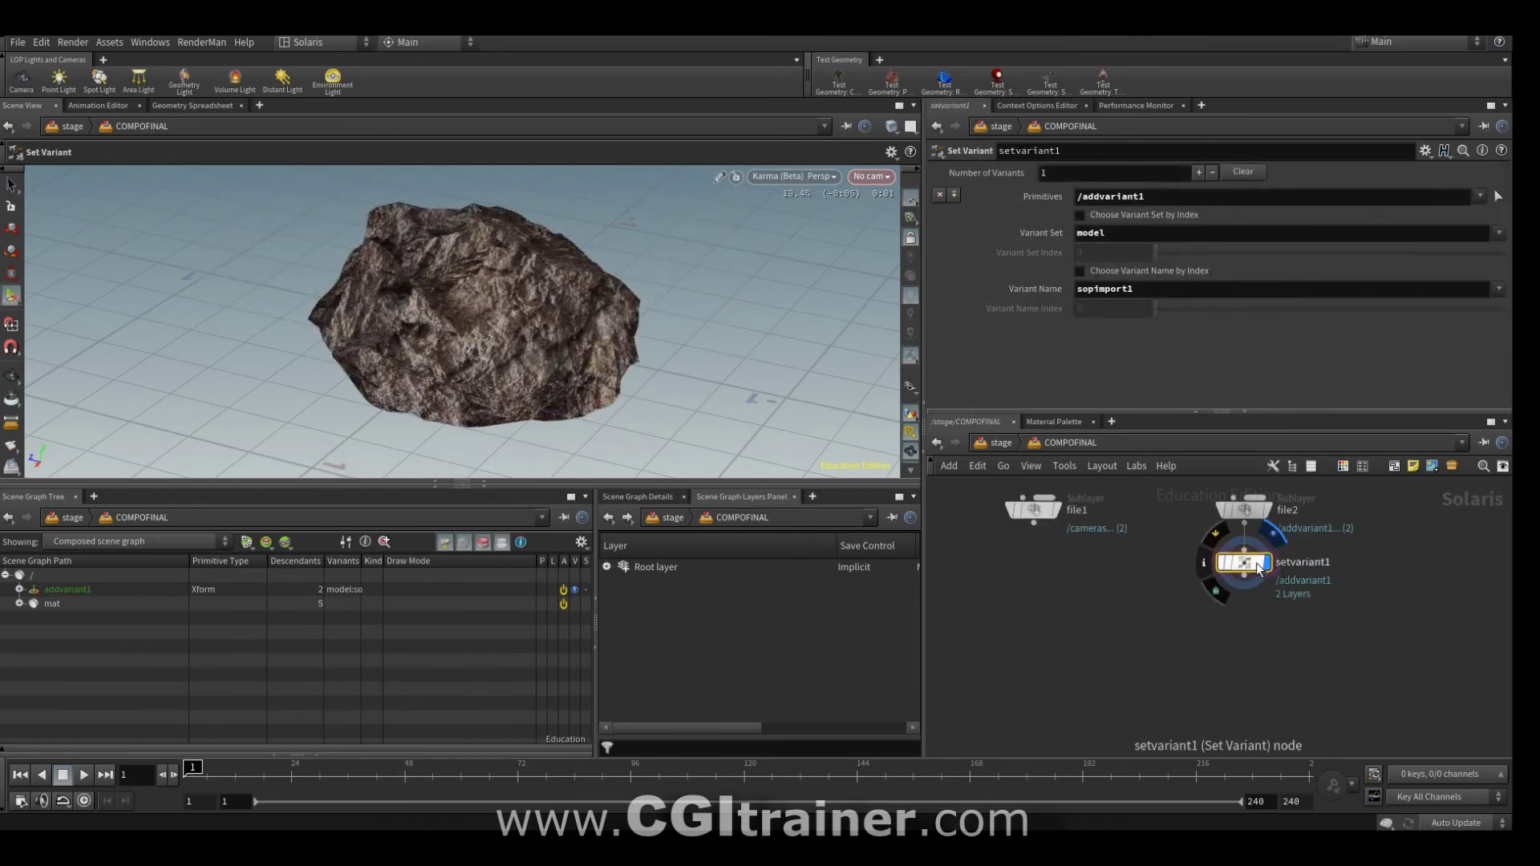
{"action": "left_click", "coordinate": [1498, 289]}
{"action": "left_click", "coordinate": [1484, 321]}
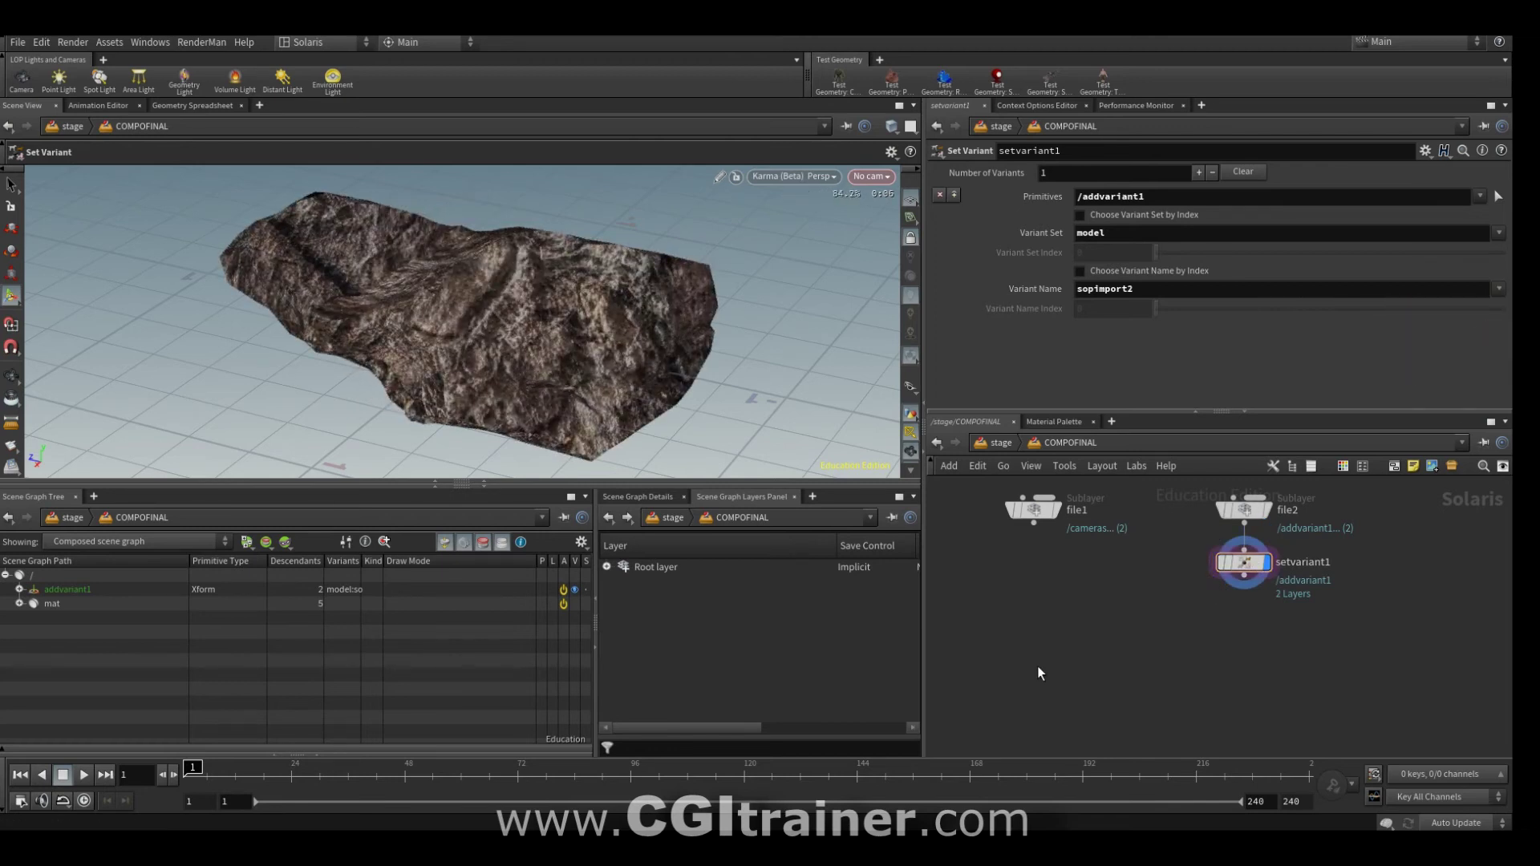
{"action": "key", "text": "Tab"}
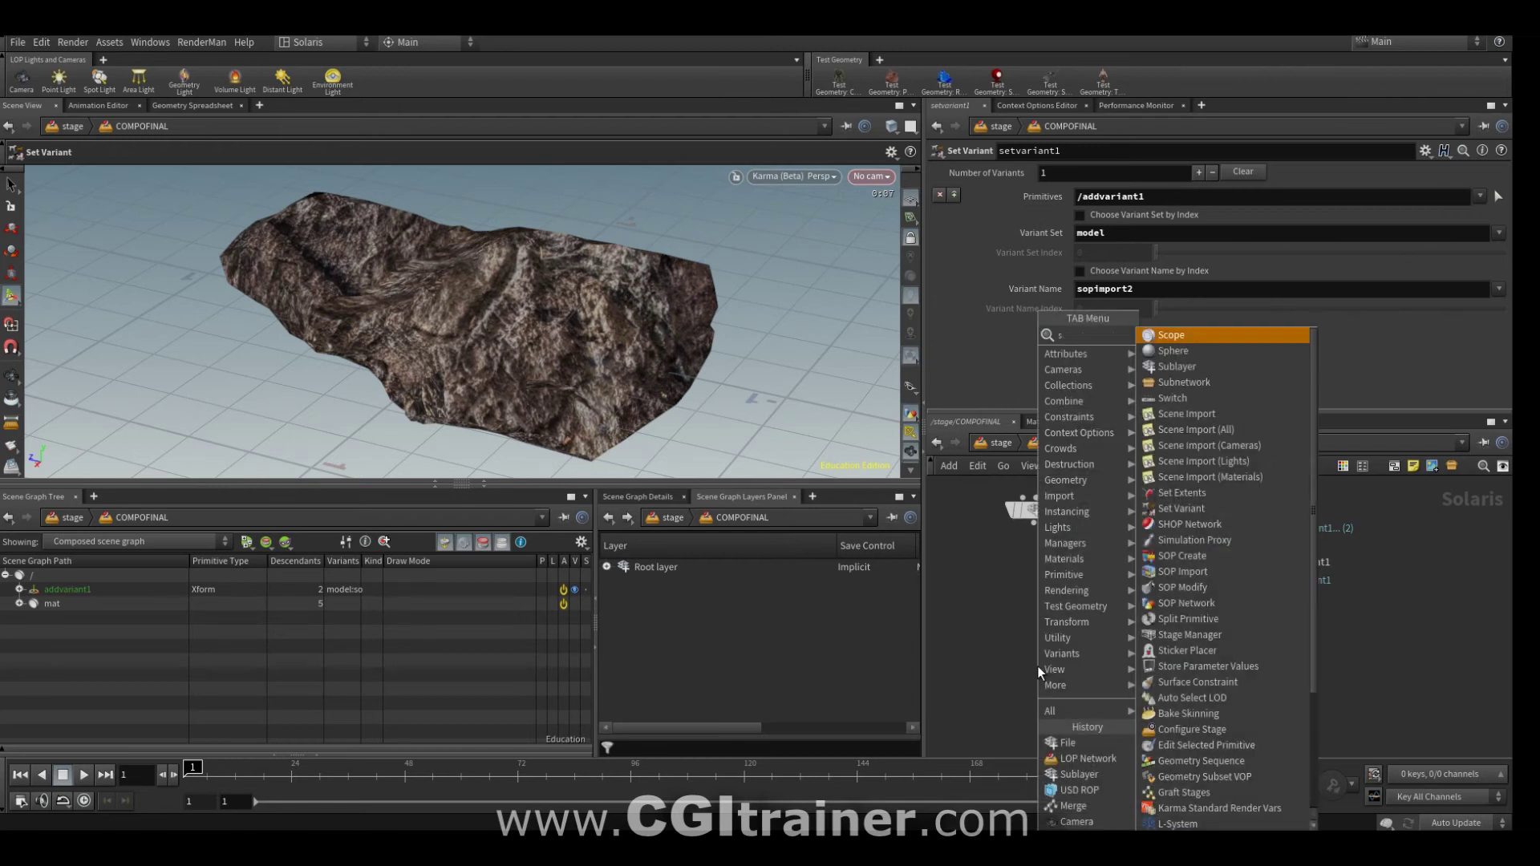
Step: Combine file1 and setvariant1 in sublayer1 using Sublayer Inputs, and add a merge node
{"action": "type", "text": "sub"}
{"action": "mouse_move", "coordinate": [1034, 523]}
{"action": "left_mouse_down"}
{"action": "mouse_move", "coordinate": [1110, 632]}
{"action": "mouse_move", "coordinate": [1218, 592]}
{"action": "left_mouse_up"}
{"action": "left_click", "coordinate": [1139, 612]}
{"action": "left_click", "coordinate": [1245, 575]}
{"action": "mouse_move", "coordinate": [1109, 644]}
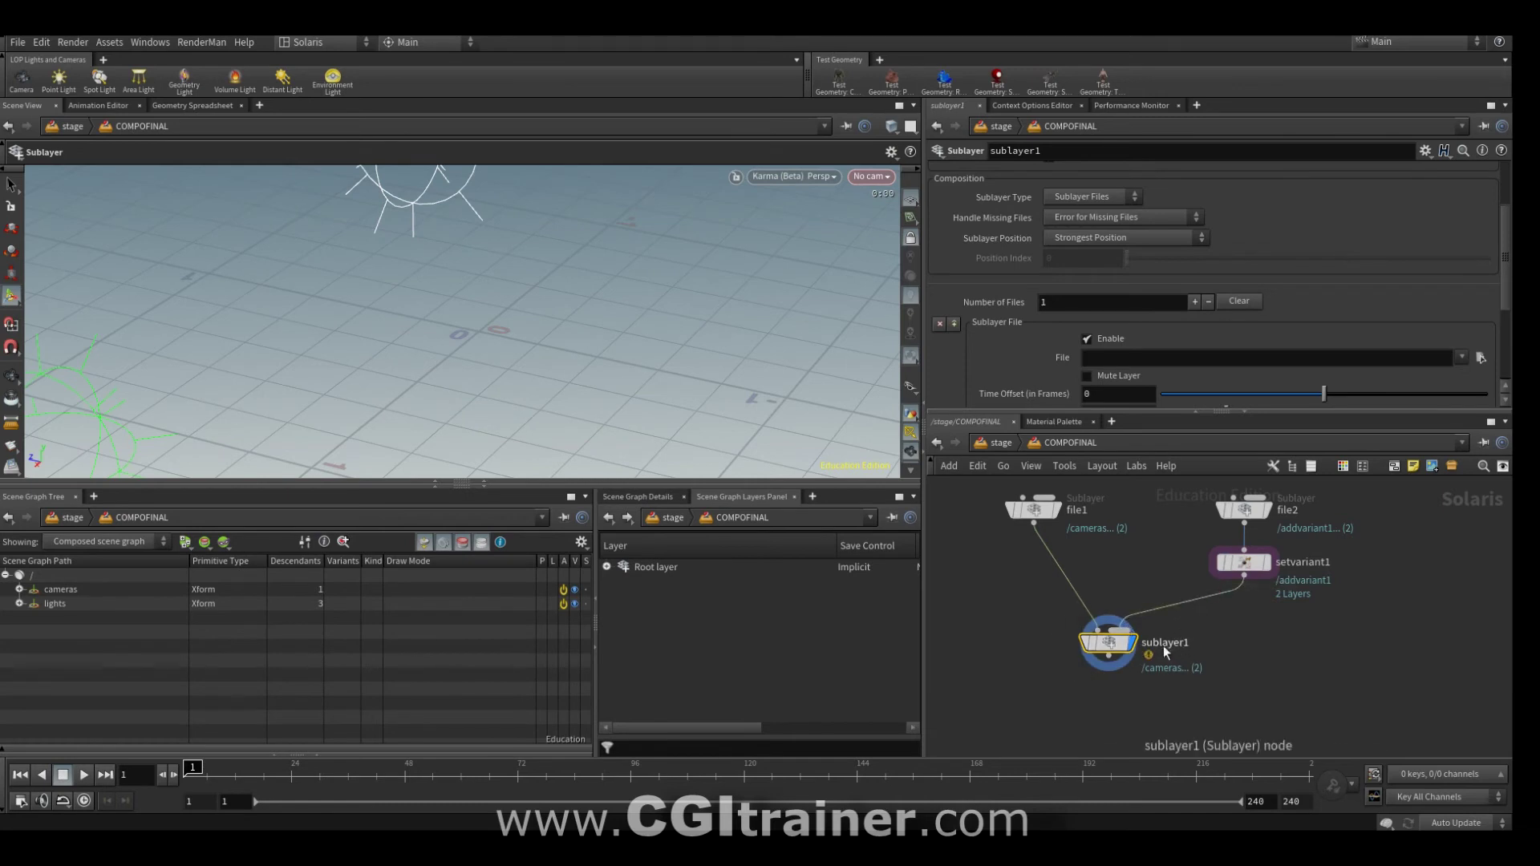
{"action": "left_click", "coordinate": [1071, 197]}
{"action": "left_click", "coordinate": [1095, 230]}
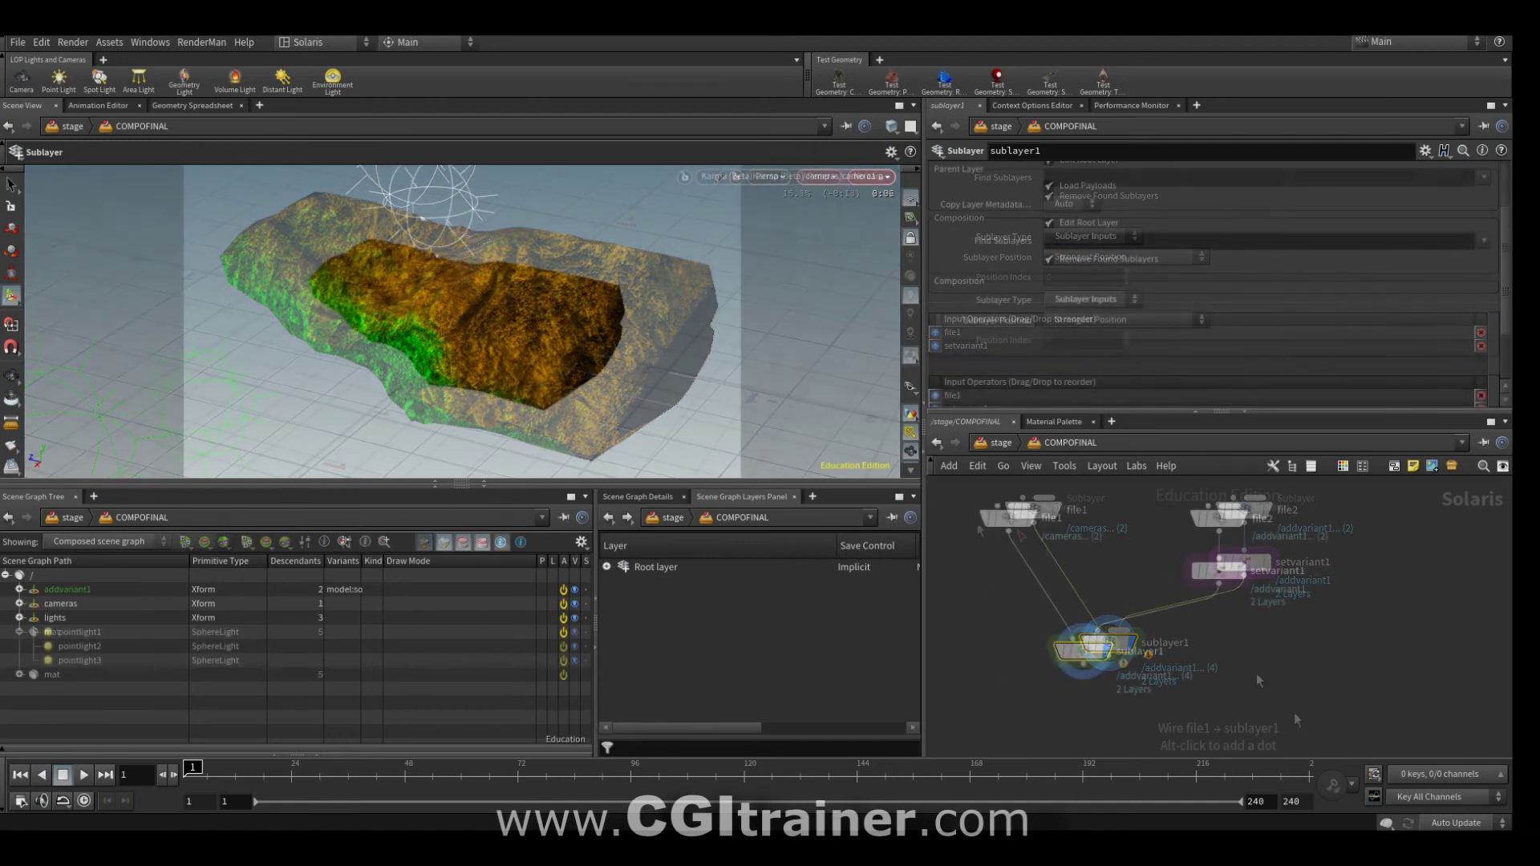
{"action": "key", "text": "Tab"}
{"action": "type", "text": "merge"}
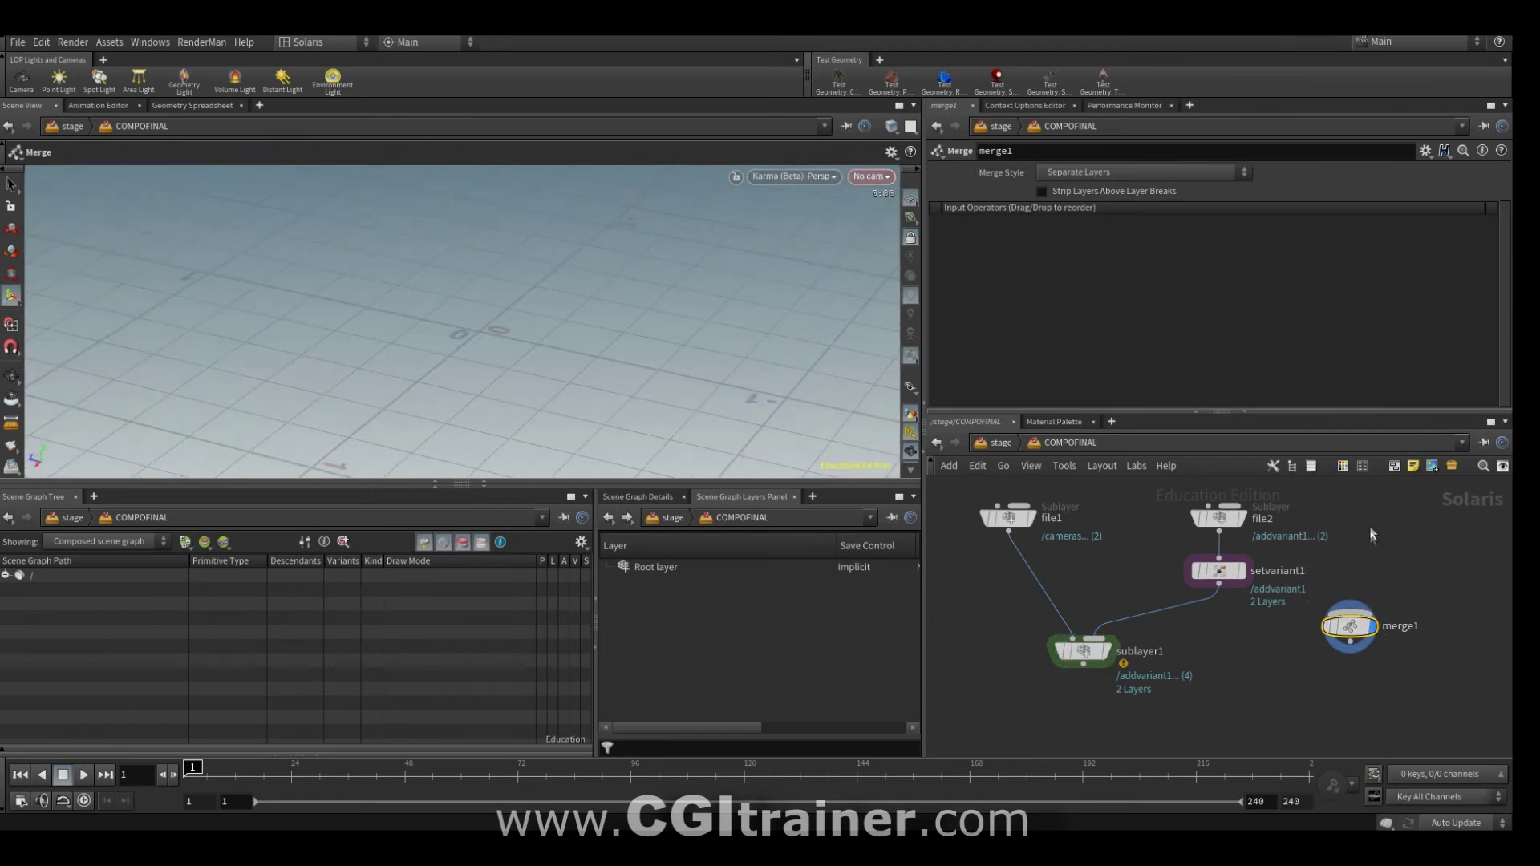
Step: Wire file1, file2 and setvariant1 into merge1 and tidy the layout
{"action": "left_click_drag", "start_coordinate": [1220, 585], "coordinate": [1319, 607]}
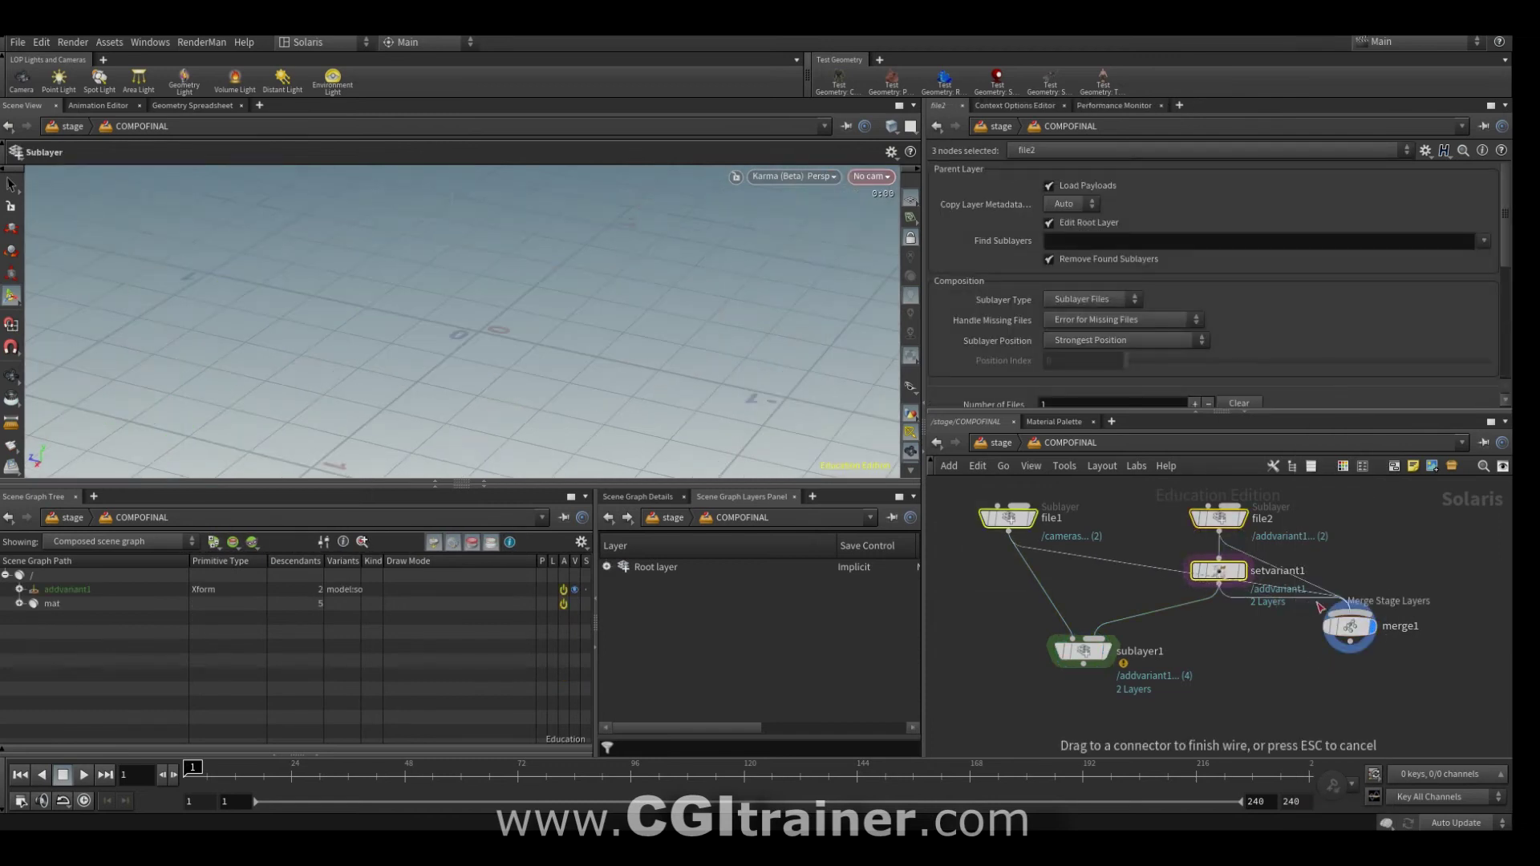
{"action": "left_click", "coordinate": [1349, 611]}
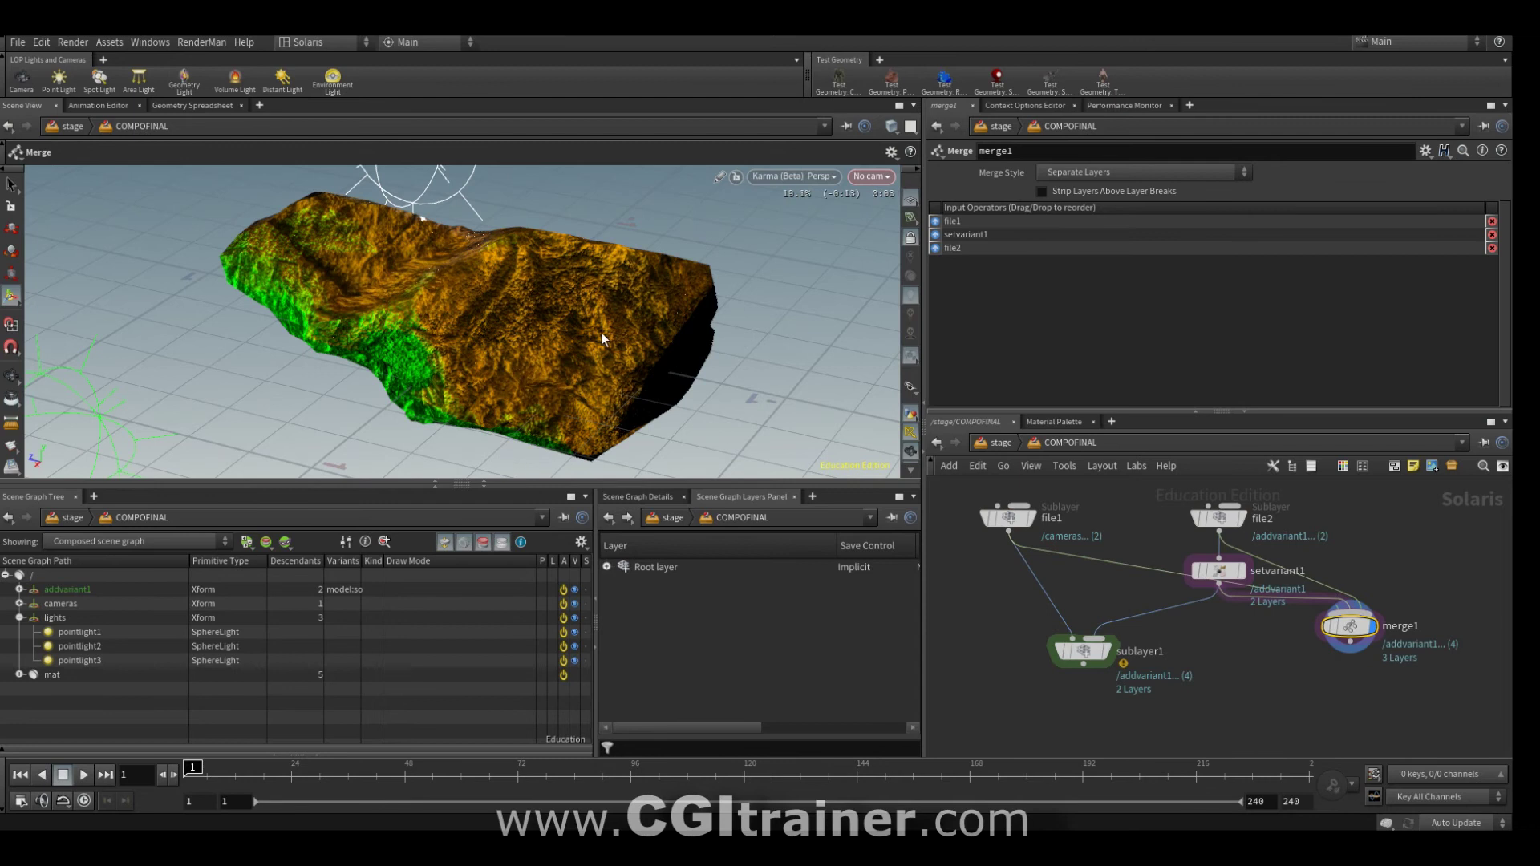
{"action": "key", "text": "l"}
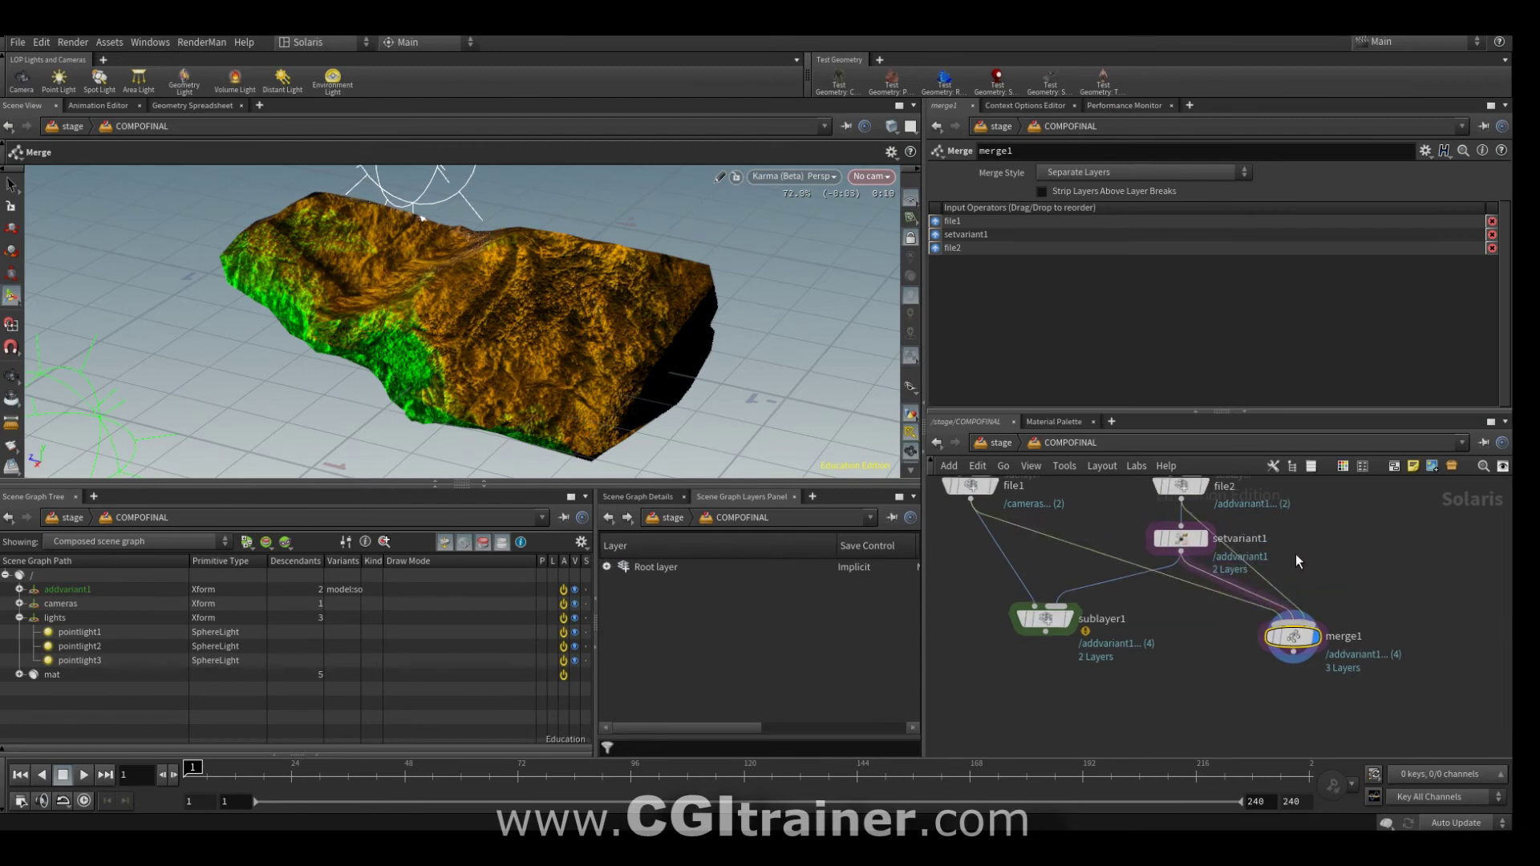
Step: View through /cameras/camera1 and deactivate pointlight3's green light
{"action": "left_click", "coordinate": [892, 181]}
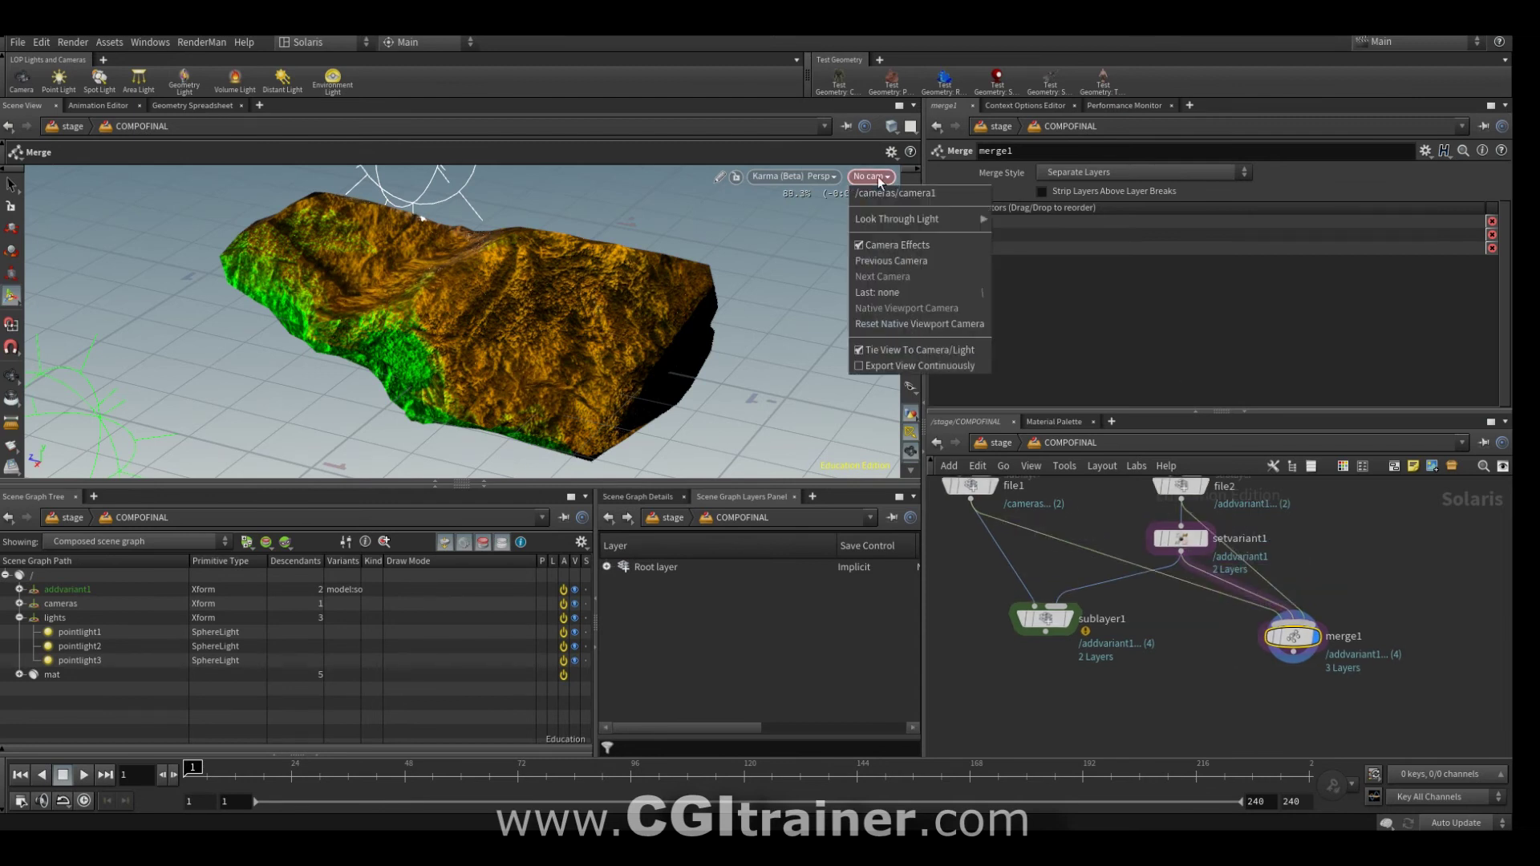
{"action": "left_click", "coordinate": [878, 193]}
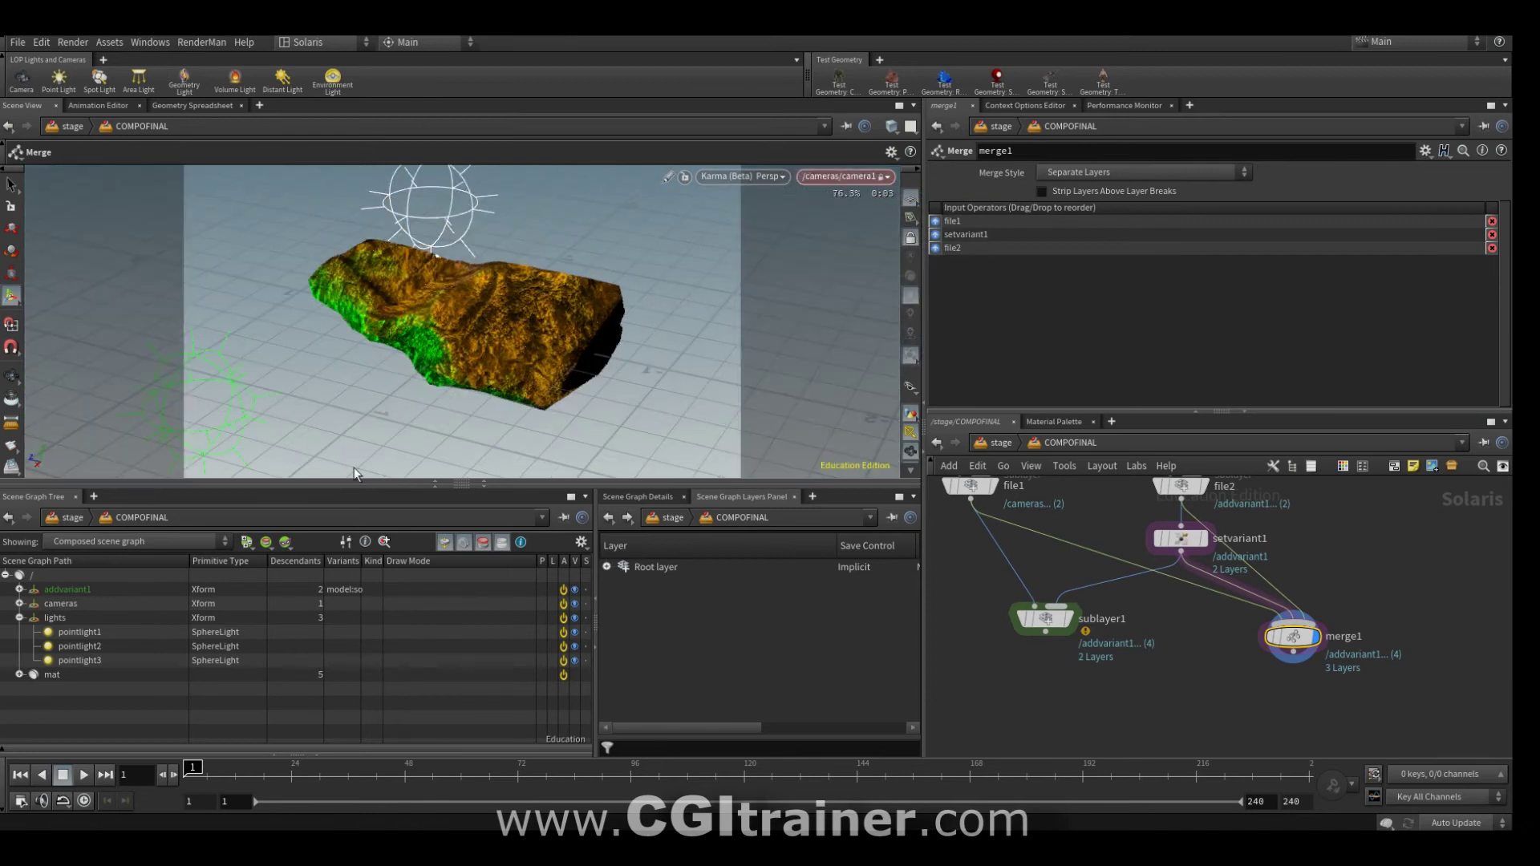
{"action": "left_click", "coordinate": [562, 661]}
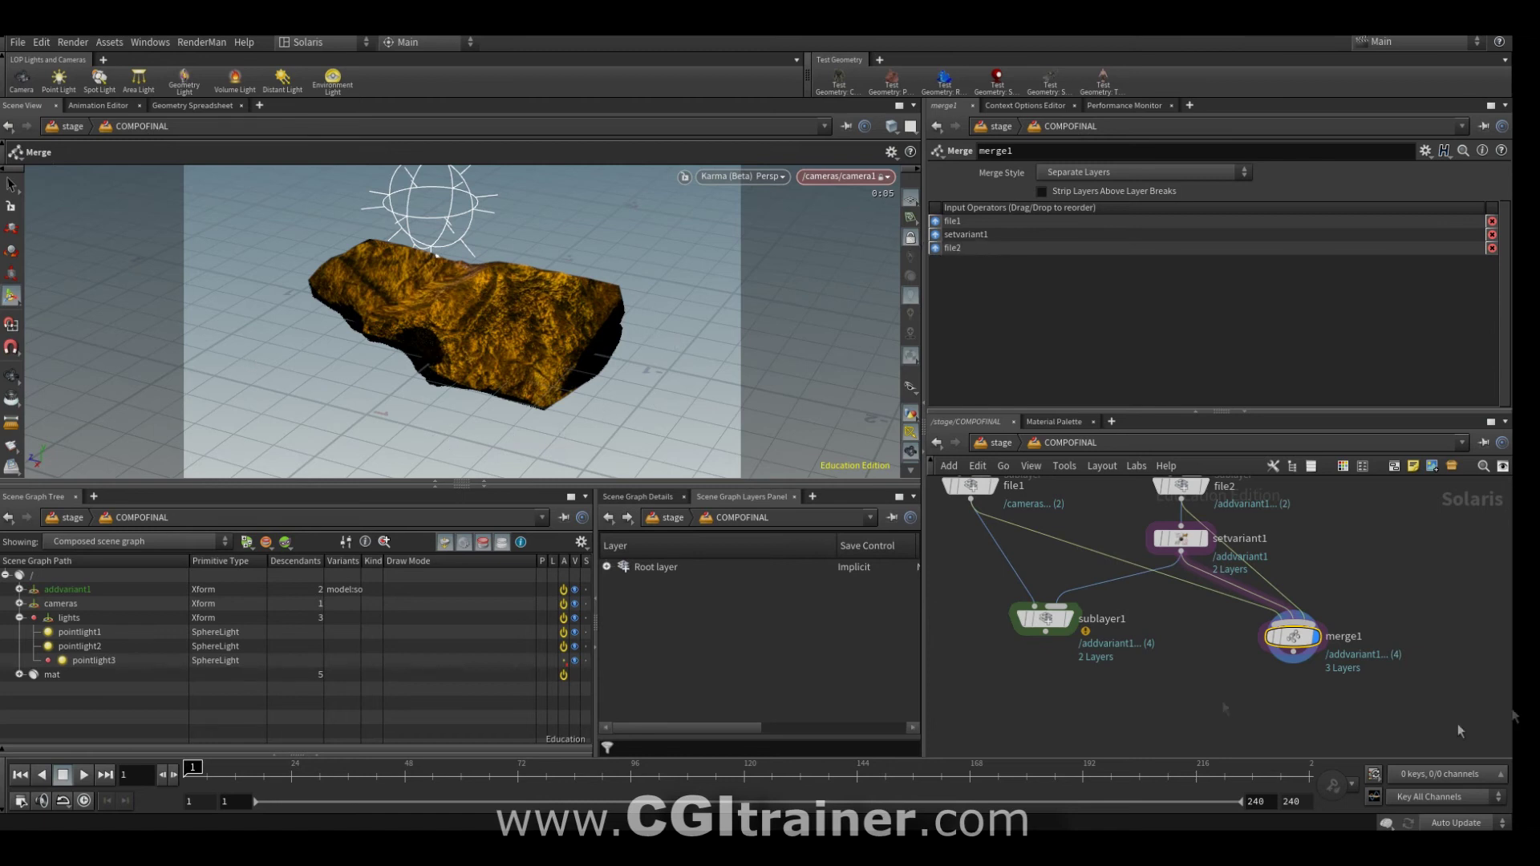
Step: Add adjust_camera below merge1, tumble camera1 to a new angle, and display it
{"action": "key", "text": "Escape"}
{"action": "left_click_drag", "start_coordinate": [499, 316], "coordinate": [257, 292]}
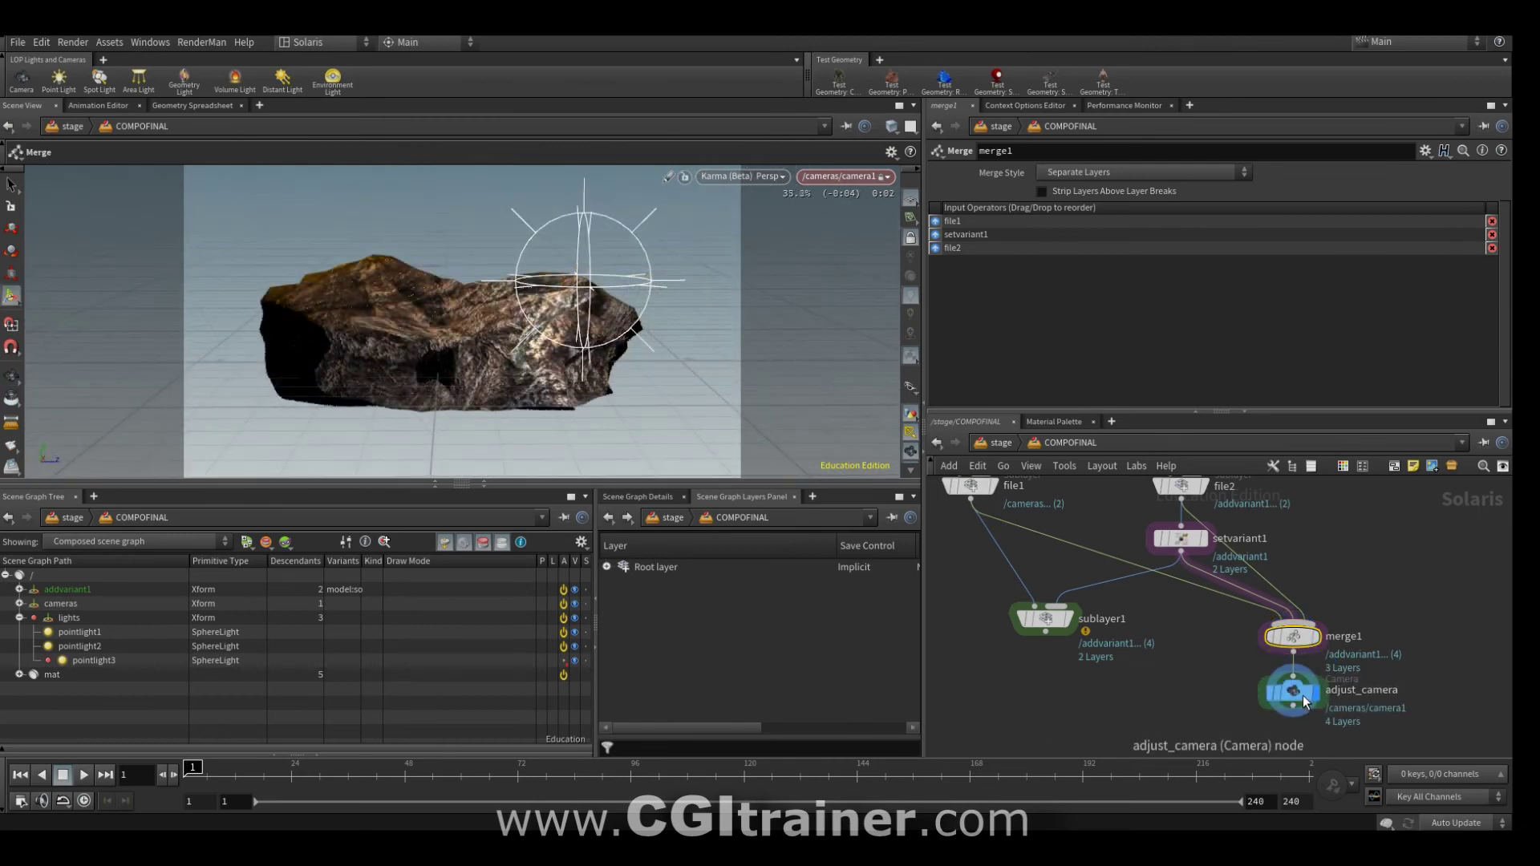
{"action": "left_click", "coordinate": [1301, 703]}
{"action": "left_click_drag", "start_coordinate": [498, 329], "coordinate": [613, 333]}
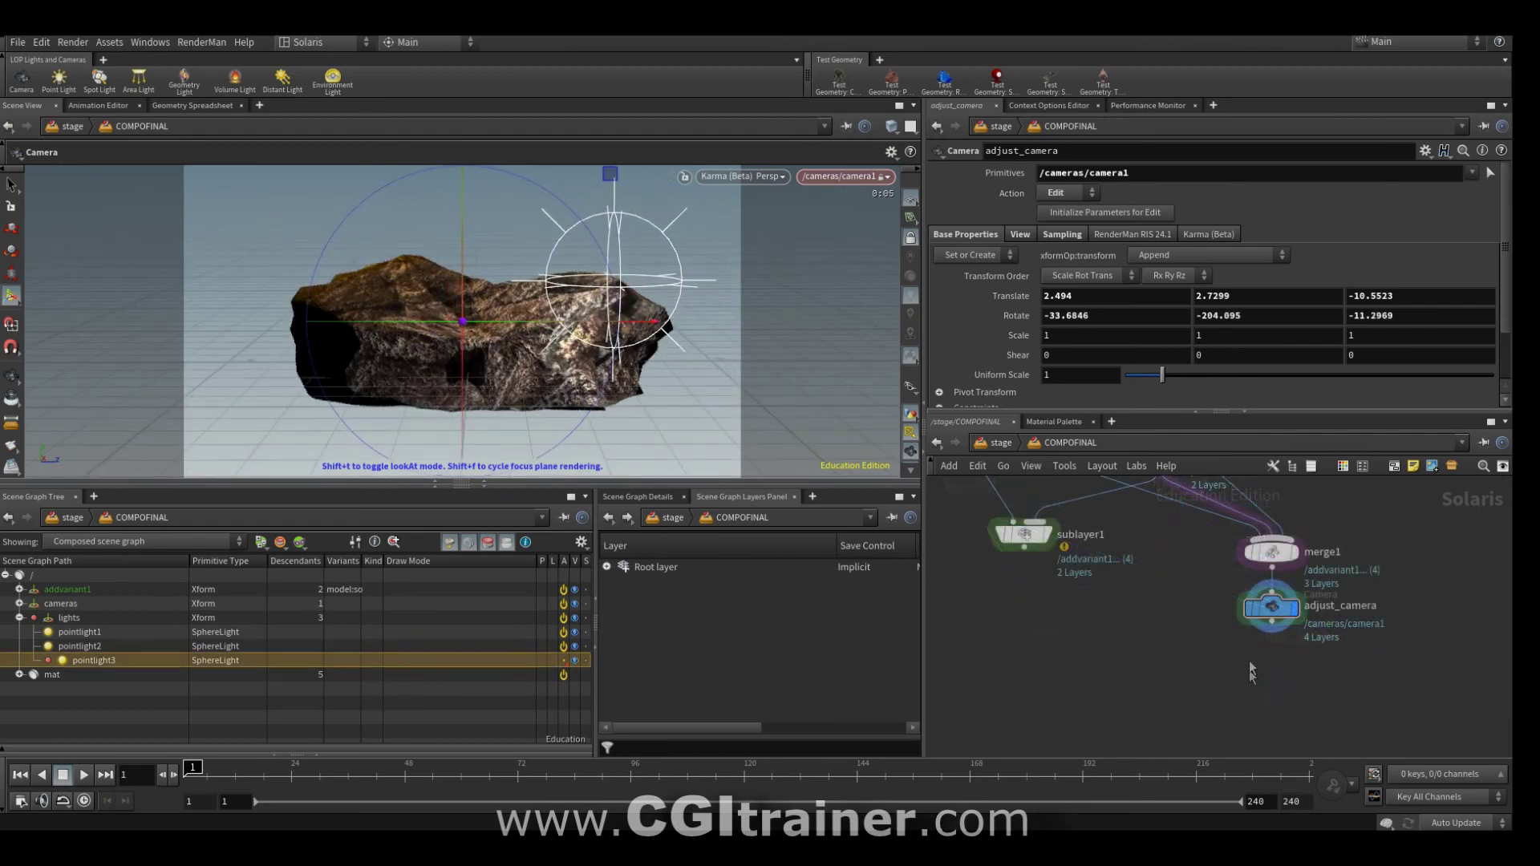
{"action": "left_click", "coordinate": [1248, 609]}
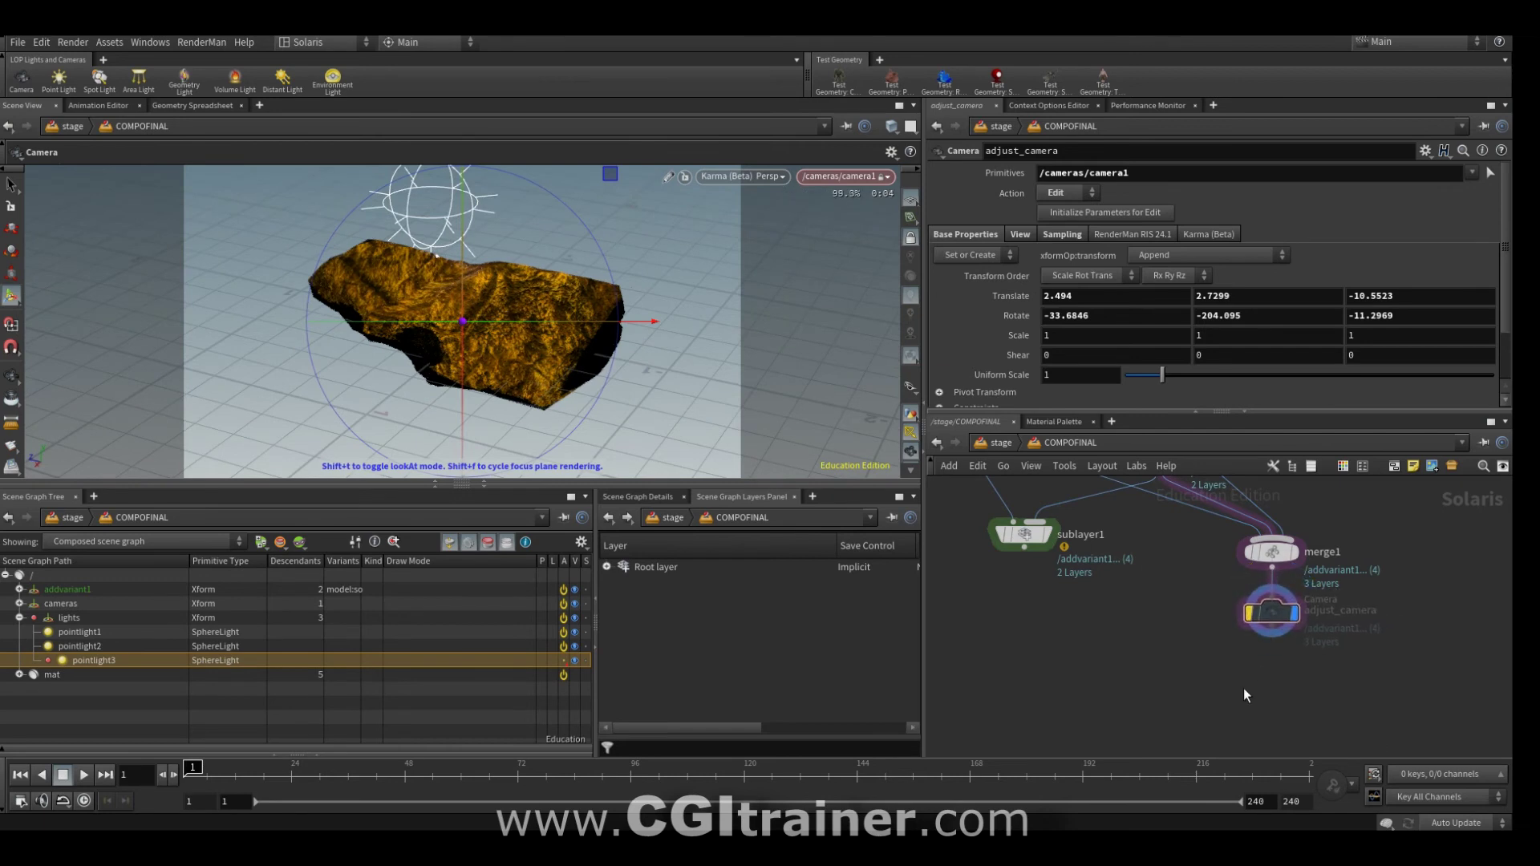
Step: Add light1 under adjust_camera set to Edit /lights/pointlight3, with parameters initialized for editing
{"action": "key", "text": "Tab"}
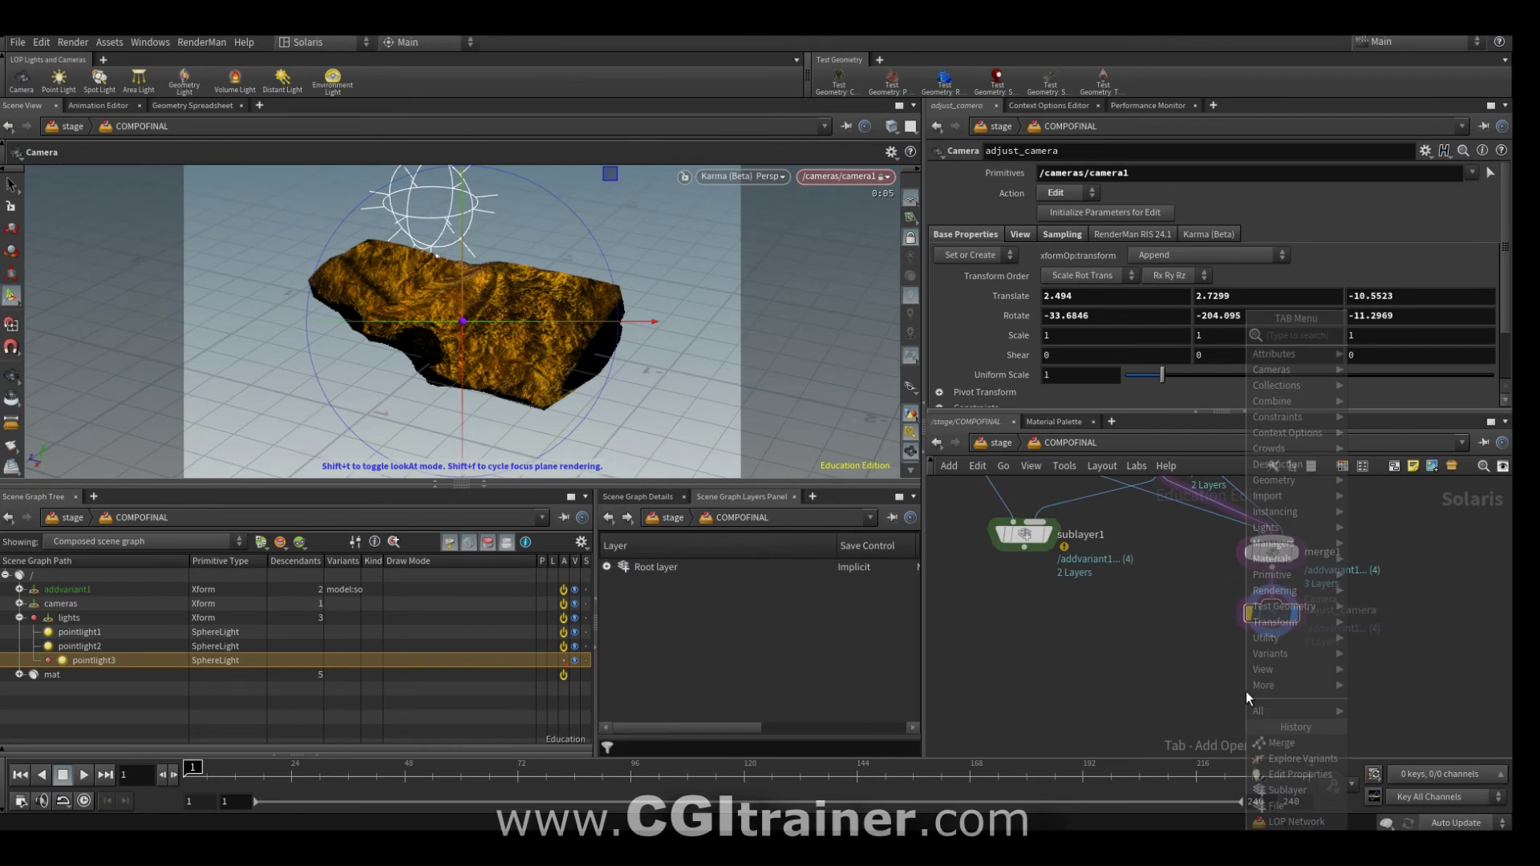
{"action": "left_click", "coordinate": [1380, 374]}
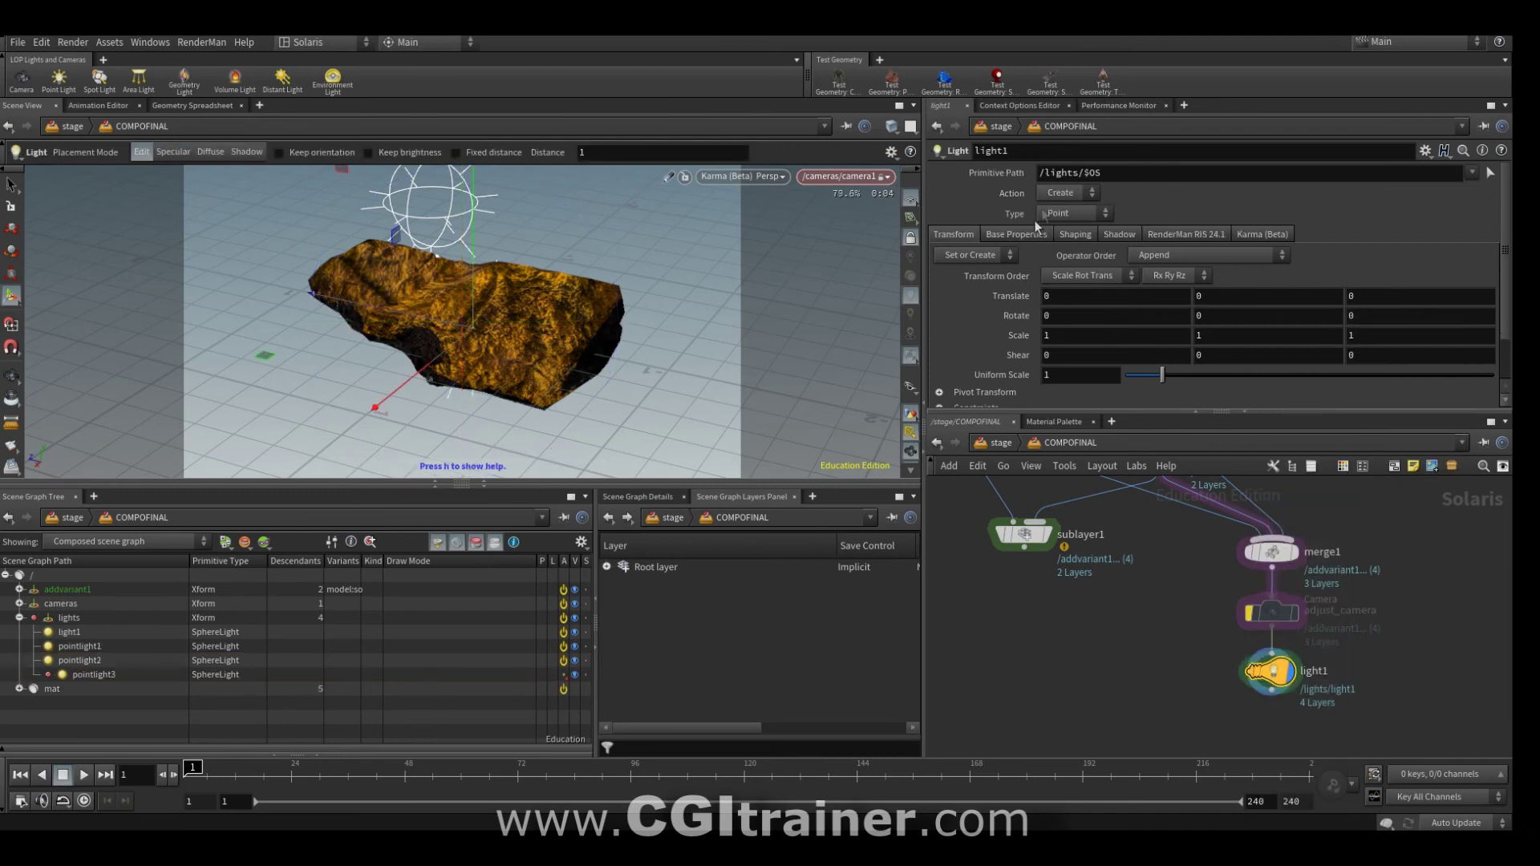
{"action": "left_click", "coordinate": [1066, 197]}
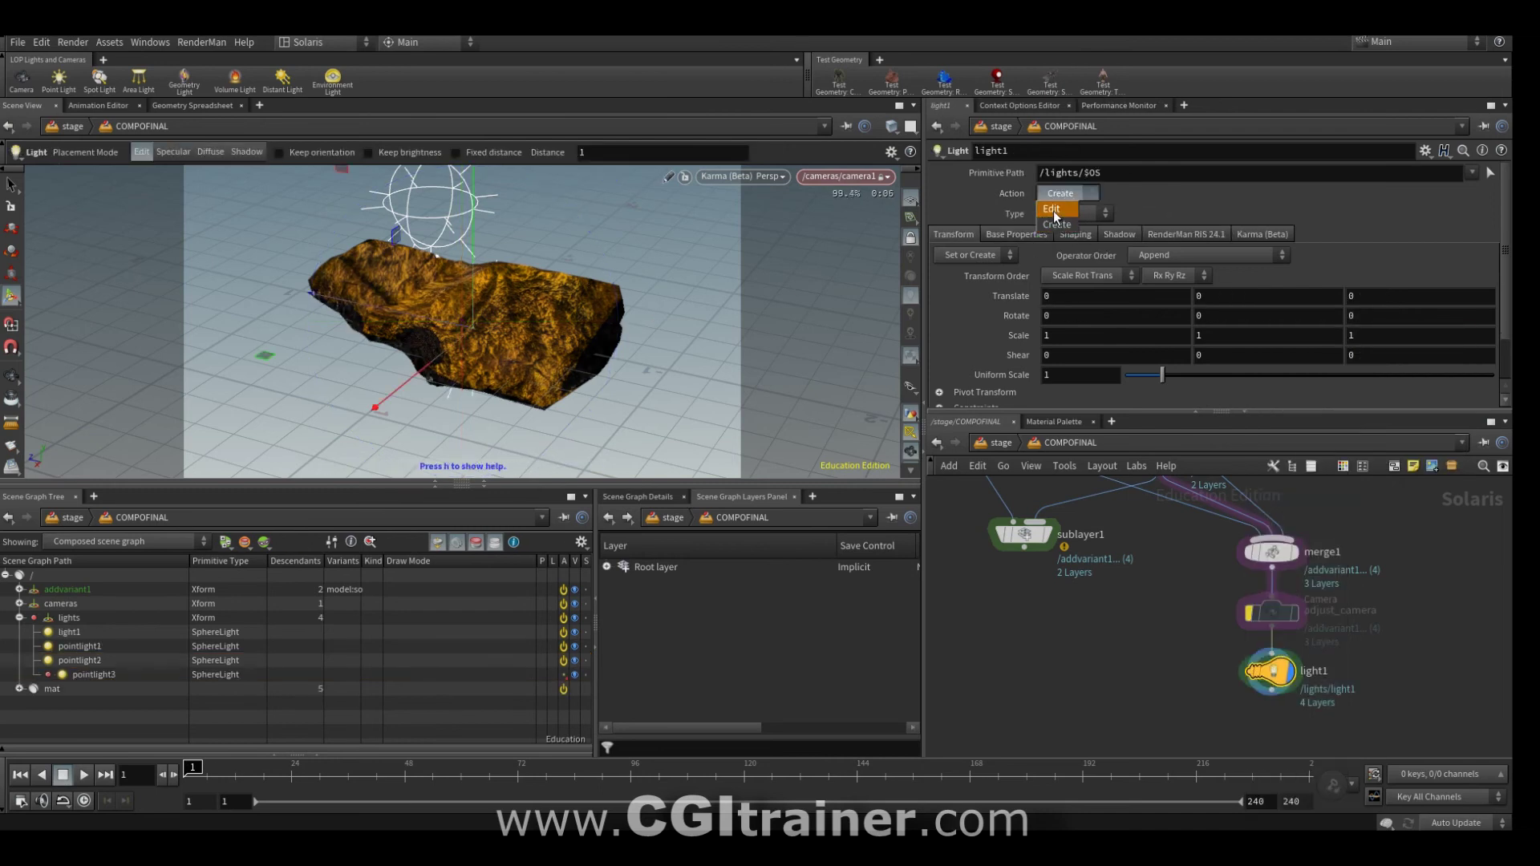
{"action": "left_click", "coordinate": [1052, 210]}
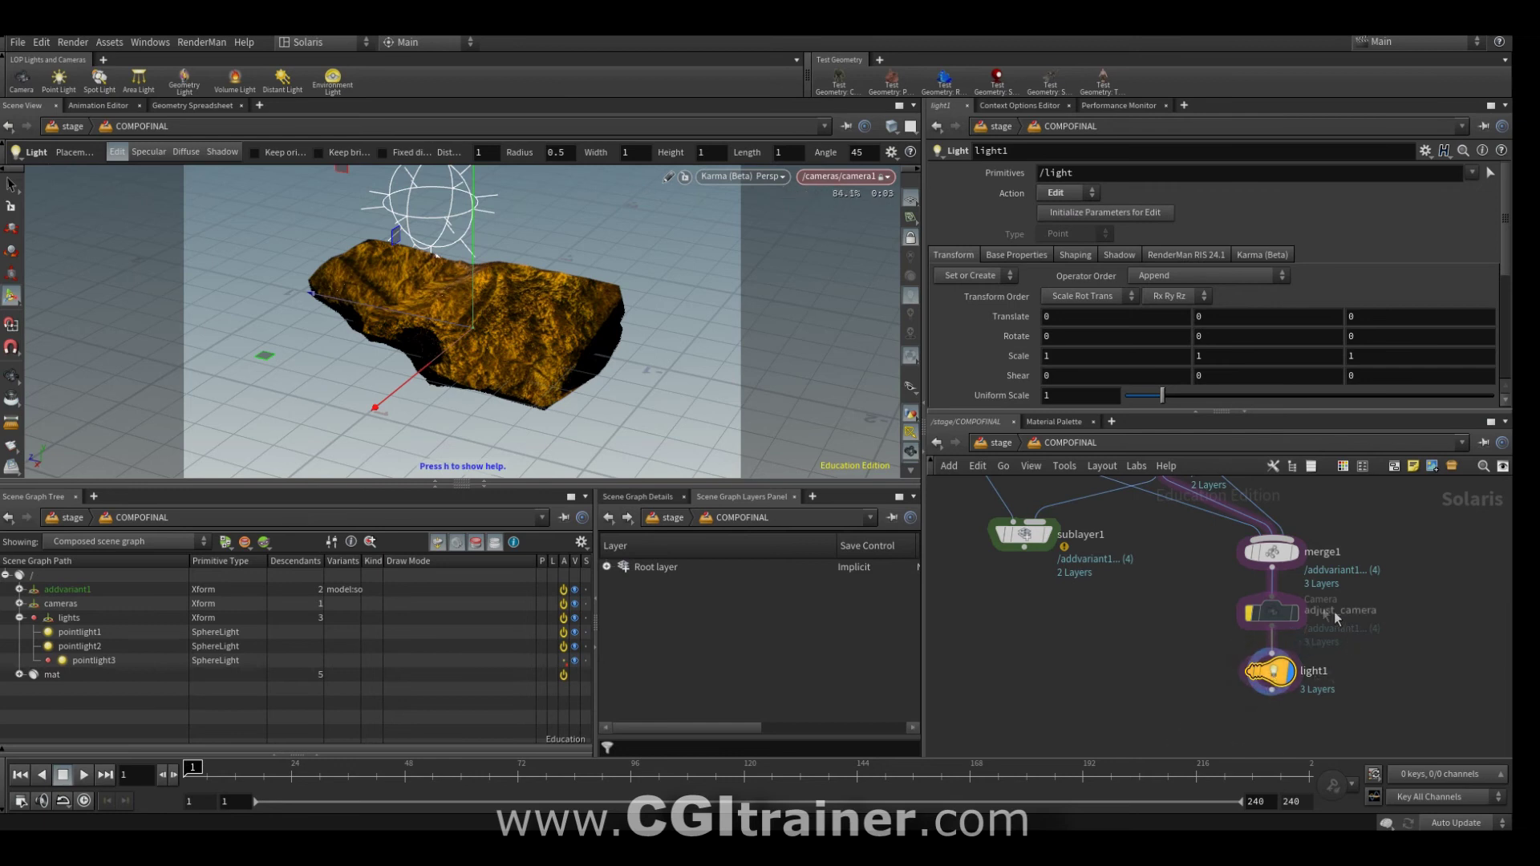
{"action": "left_click", "coordinate": [1307, 616]}
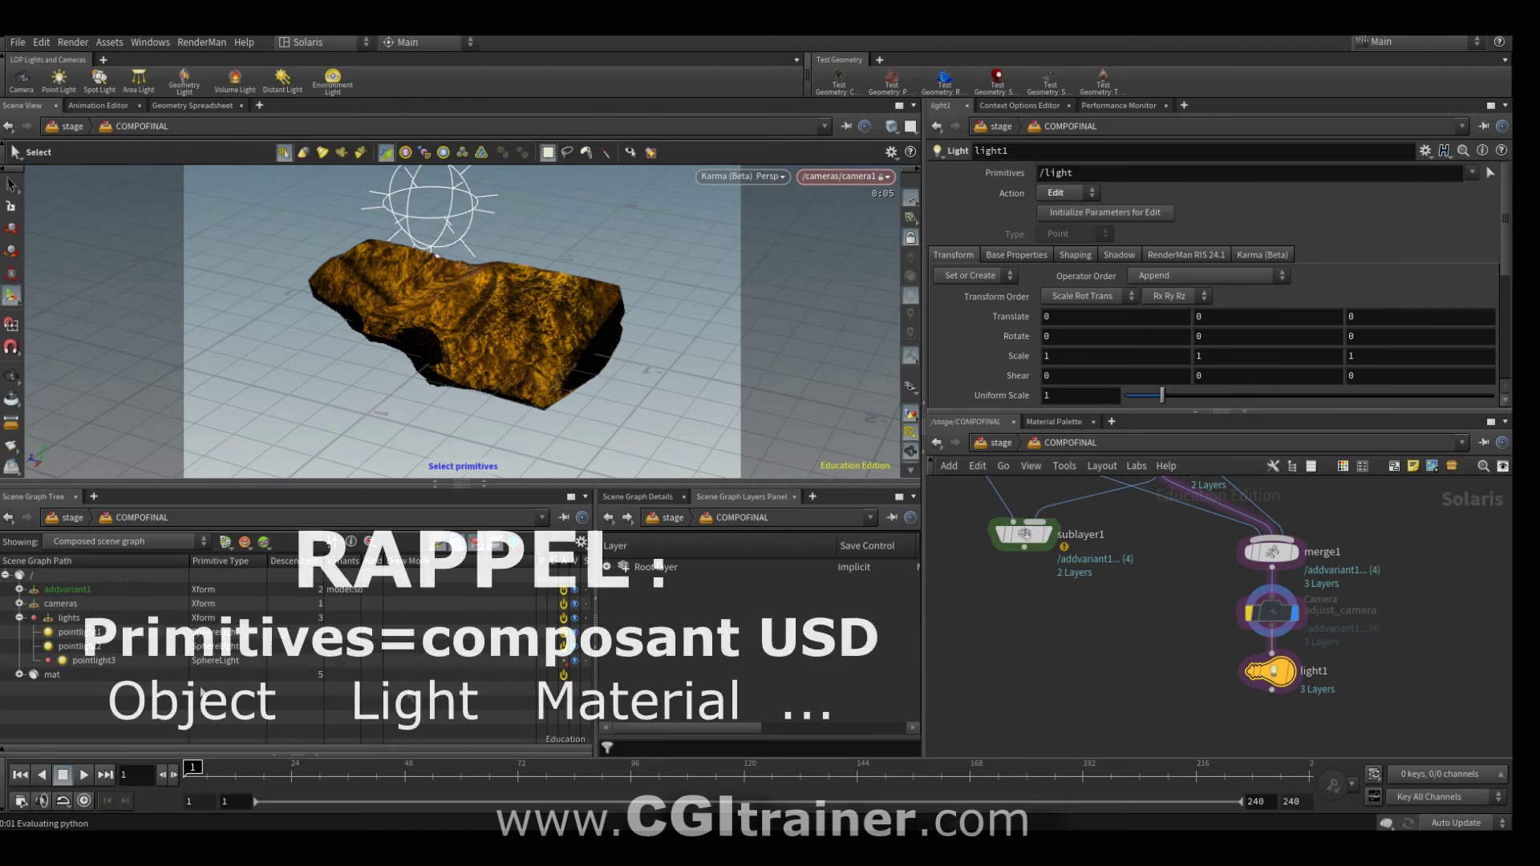
{"action": "left_click", "coordinate": [565, 662]}
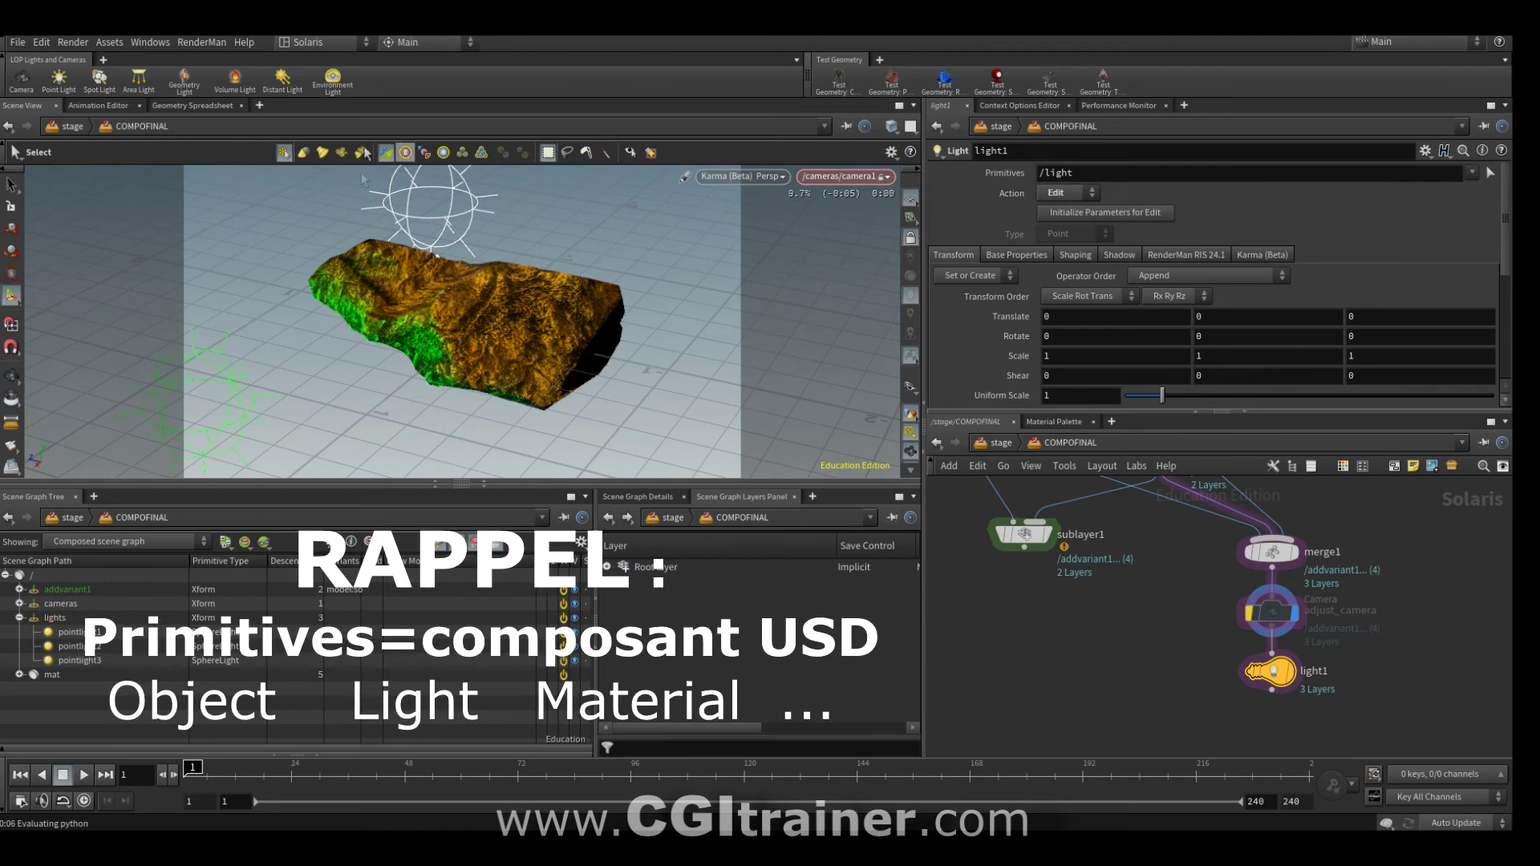
{"action": "left_click_drag", "start_coordinate": [104, 664], "coordinate": [1091, 173]}
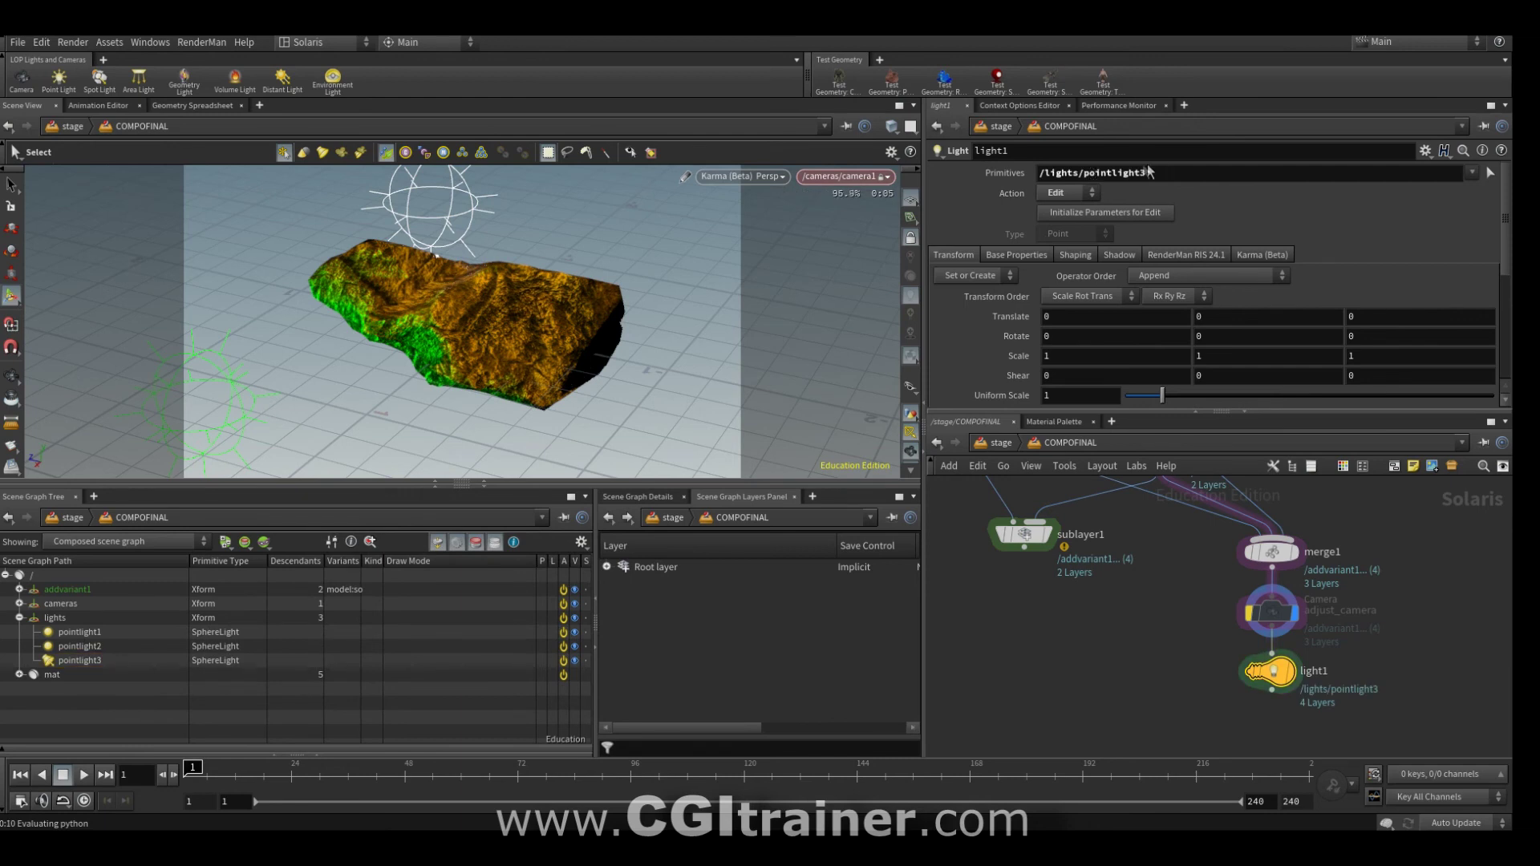
{"action": "left_click", "coordinate": [1120, 213]}
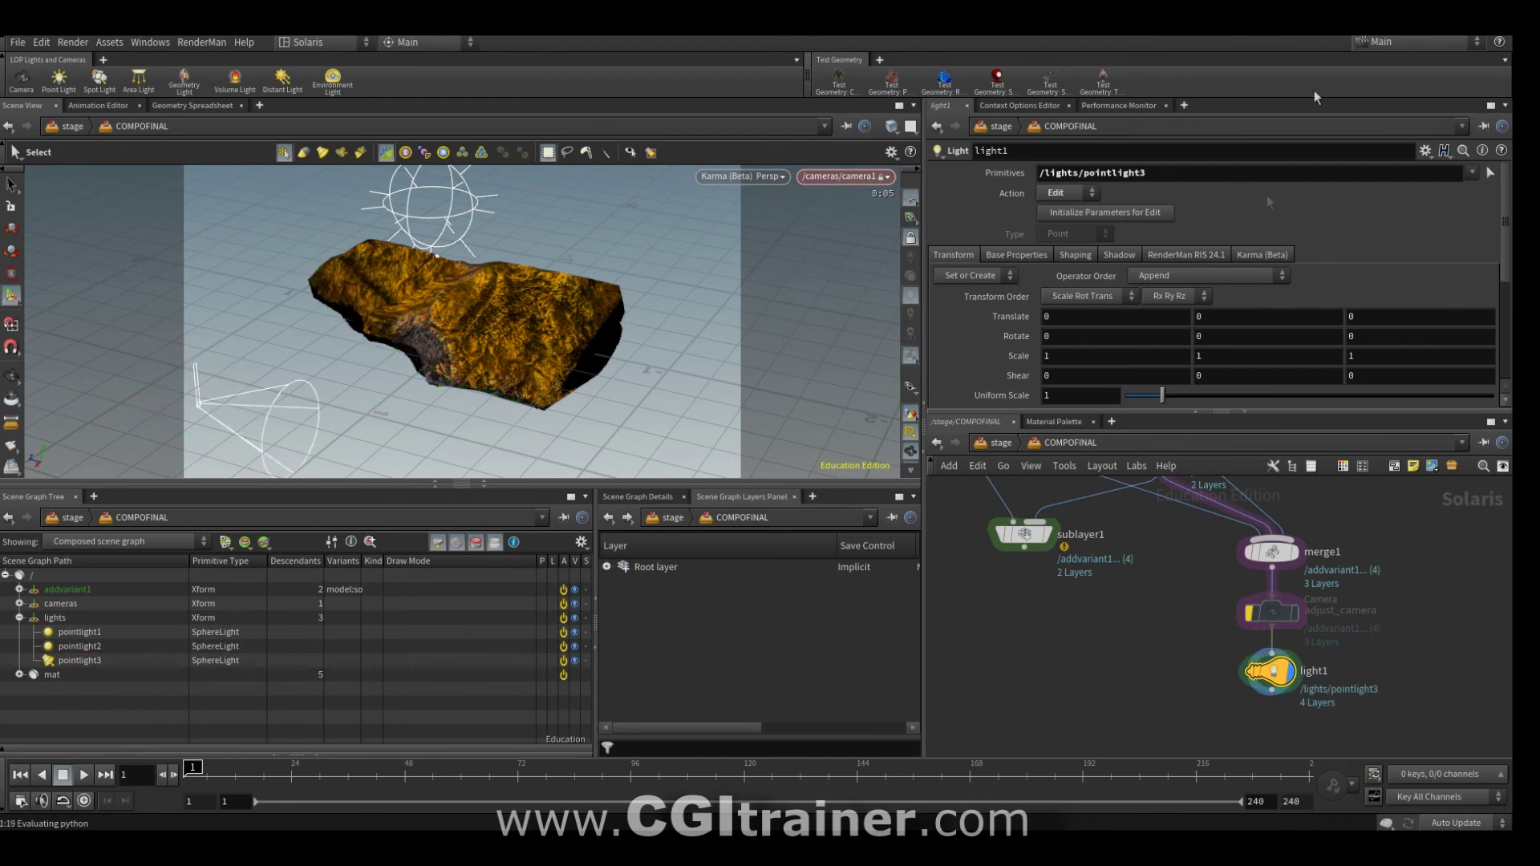
Step: Rotate pointlight3 to 5.2, 48.8 and raise its intensity to 7.84
{"action": "left_click", "coordinate": [11, 251]}
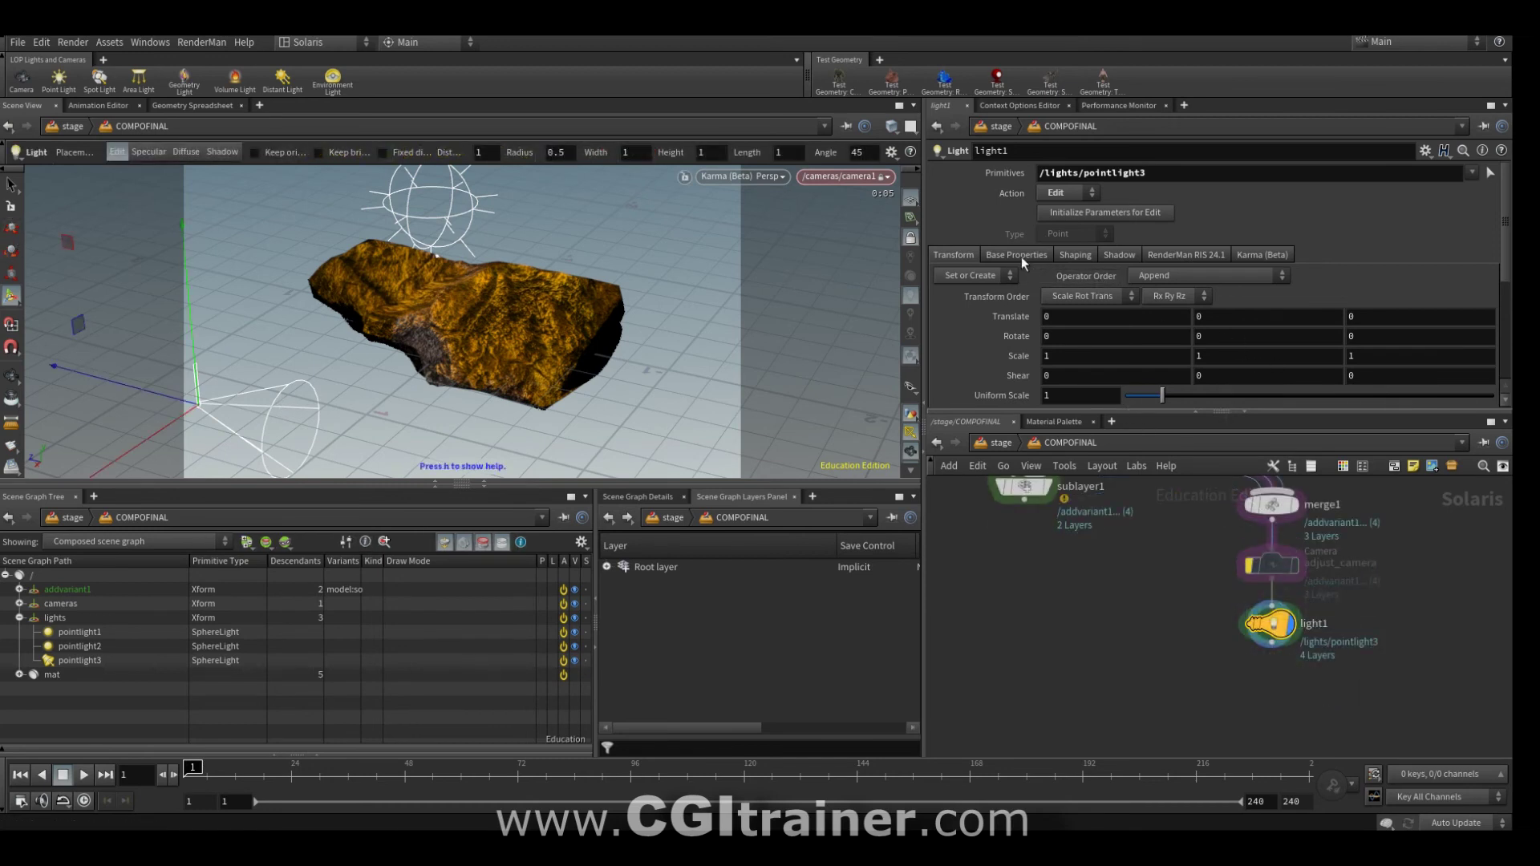
{"action": "middle_click_drag", "start_coordinate": [1220, 336], "coordinate": [1283, 336]}
{"action": "middle_click_drag", "start_coordinate": [1049, 336], "coordinate": [1416, 349]}
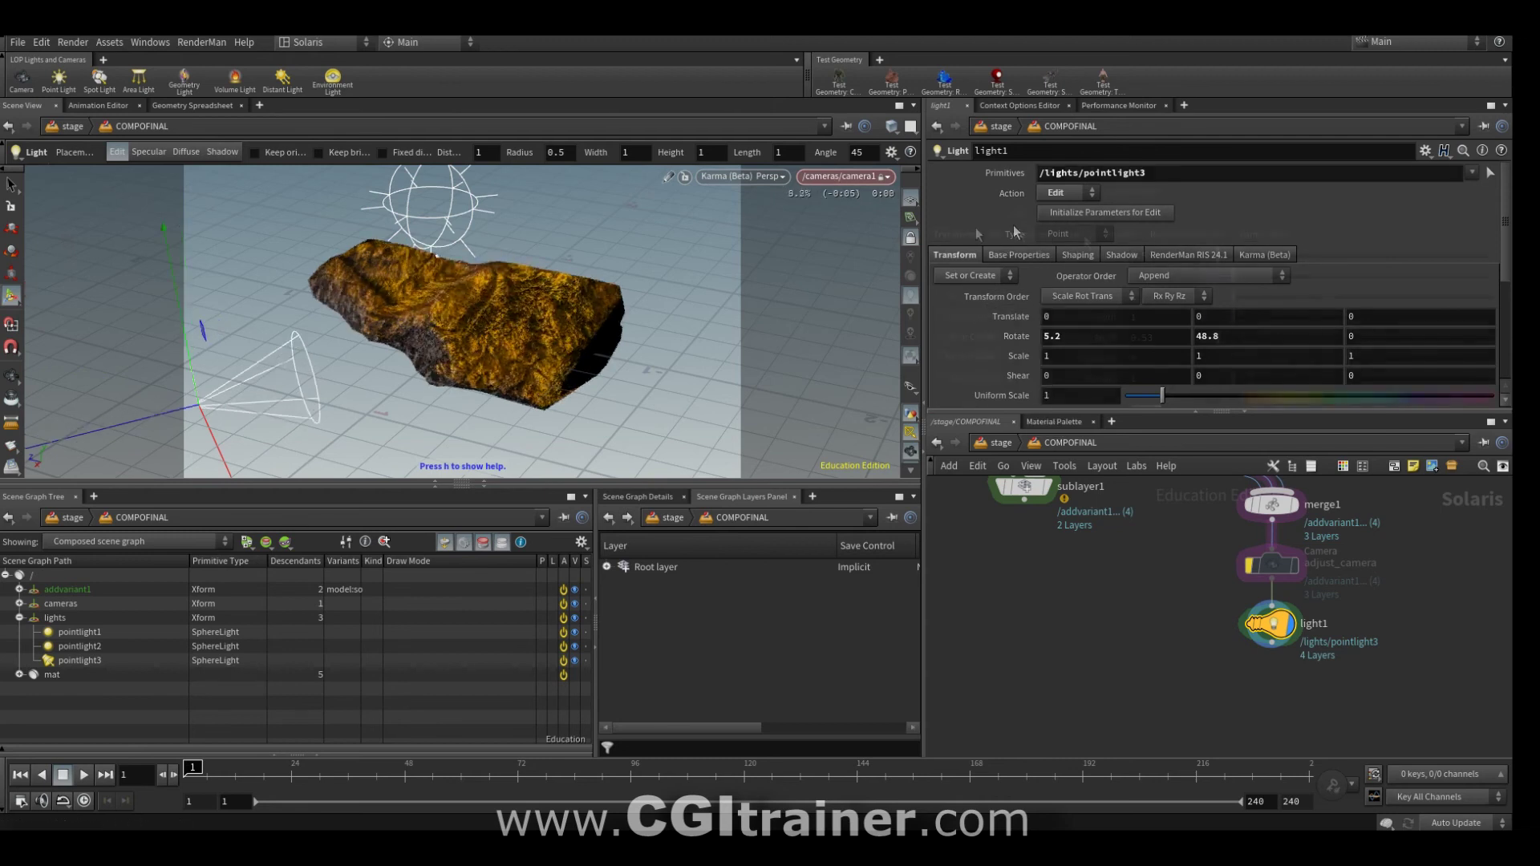
{"action": "left_click", "coordinate": [1009, 254]}
{"action": "scroll", "coordinate": [1204, 305], "scroll_direction": "down", "scroll_amount": 5}
{"action": "left_click_drag", "start_coordinate": [1233, 257], "coordinate": [1431, 257]}
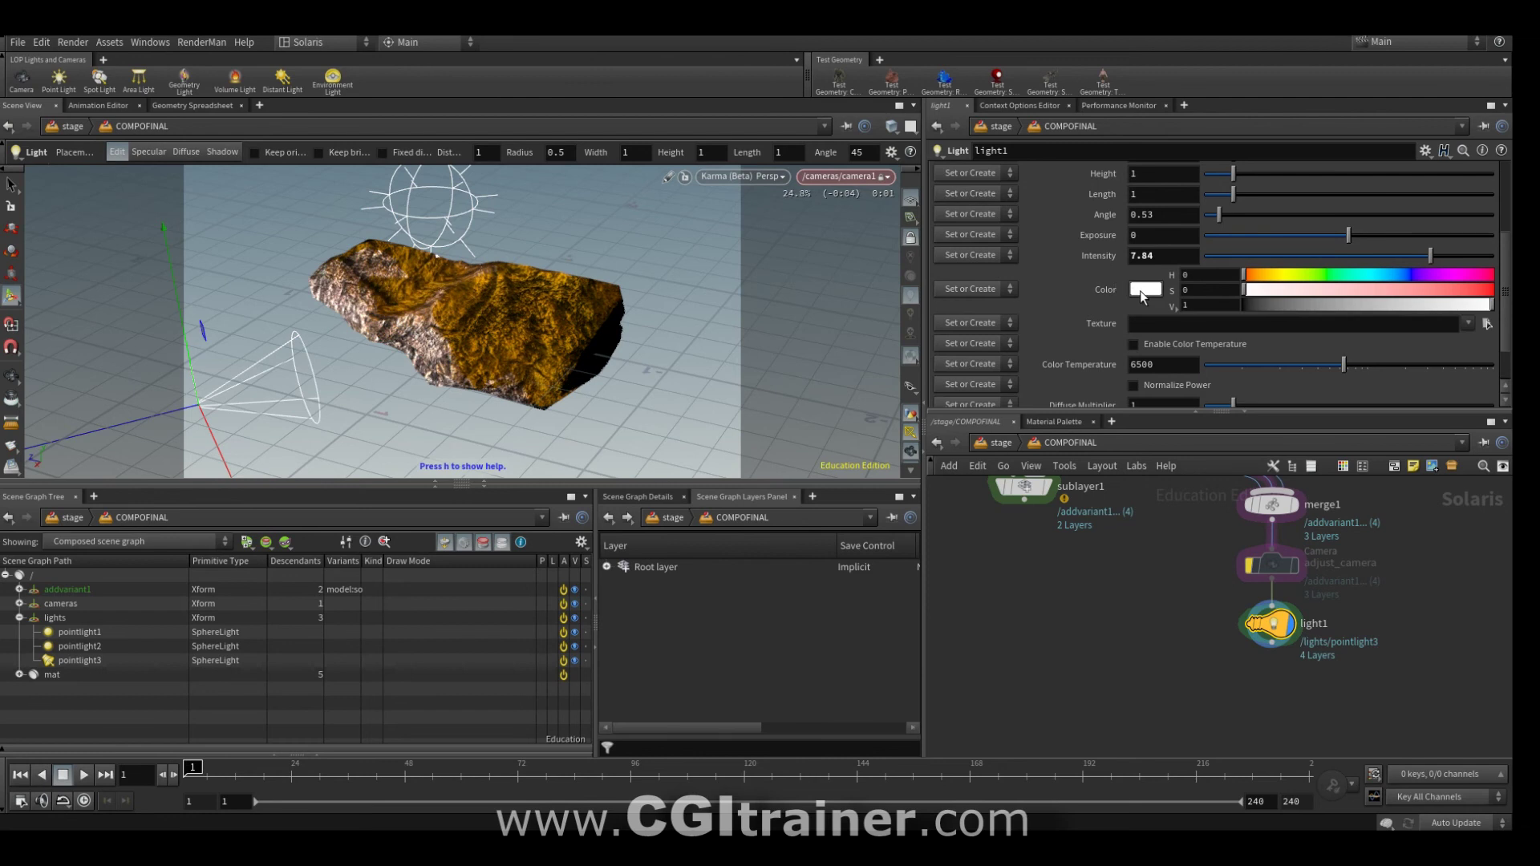
Step: Try yellow, then orange, as light1's colour in the Color Editor
{"action": "left_click", "coordinate": [1146, 288]}
{"action": "left_click", "coordinate": [1143, 210]}
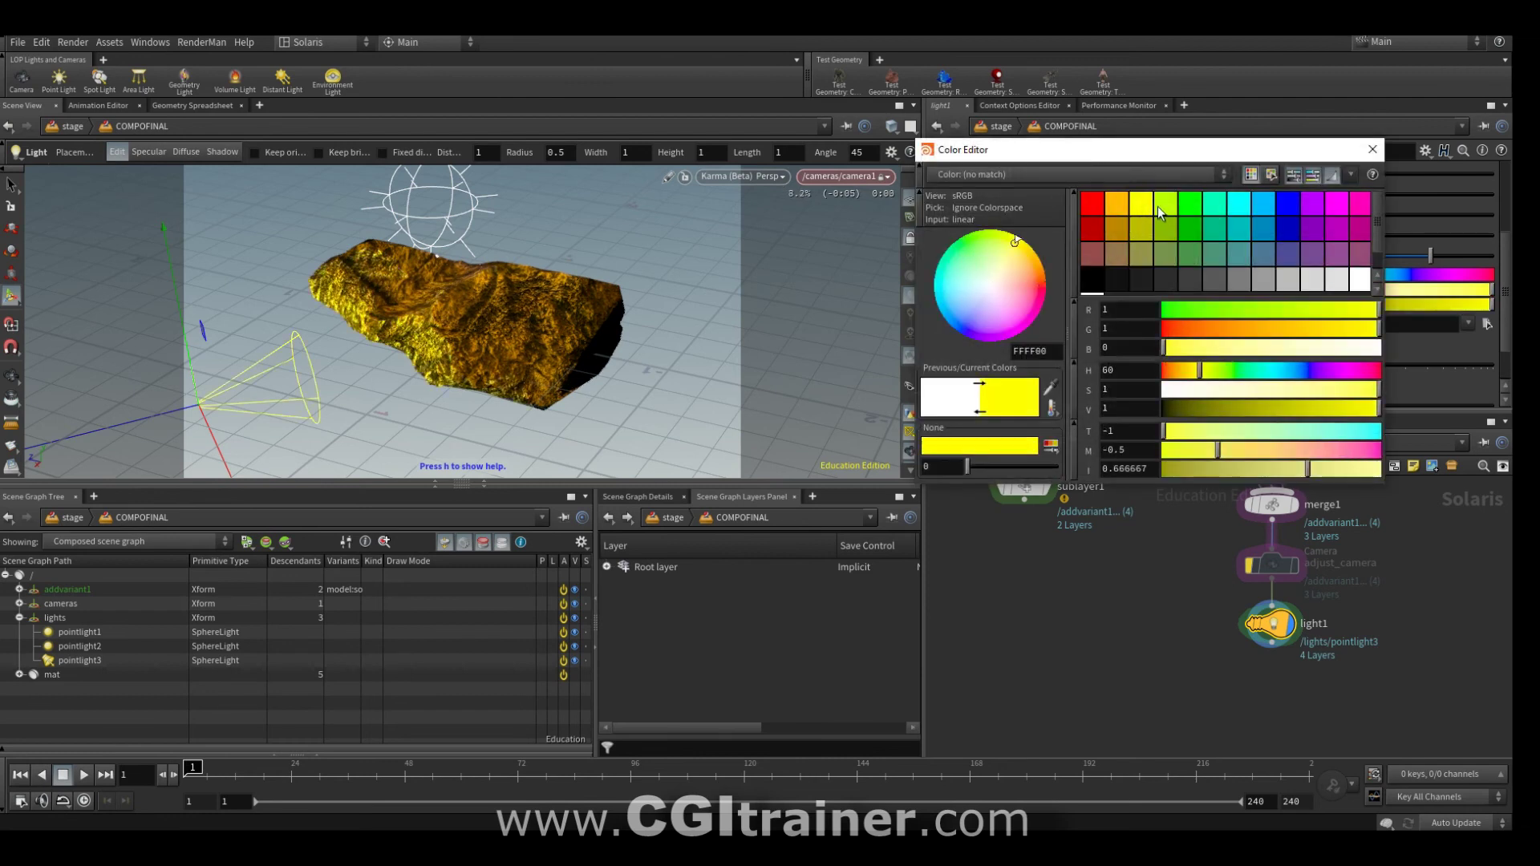
{"action": "left_click", "coordinate": [1141, 204]}
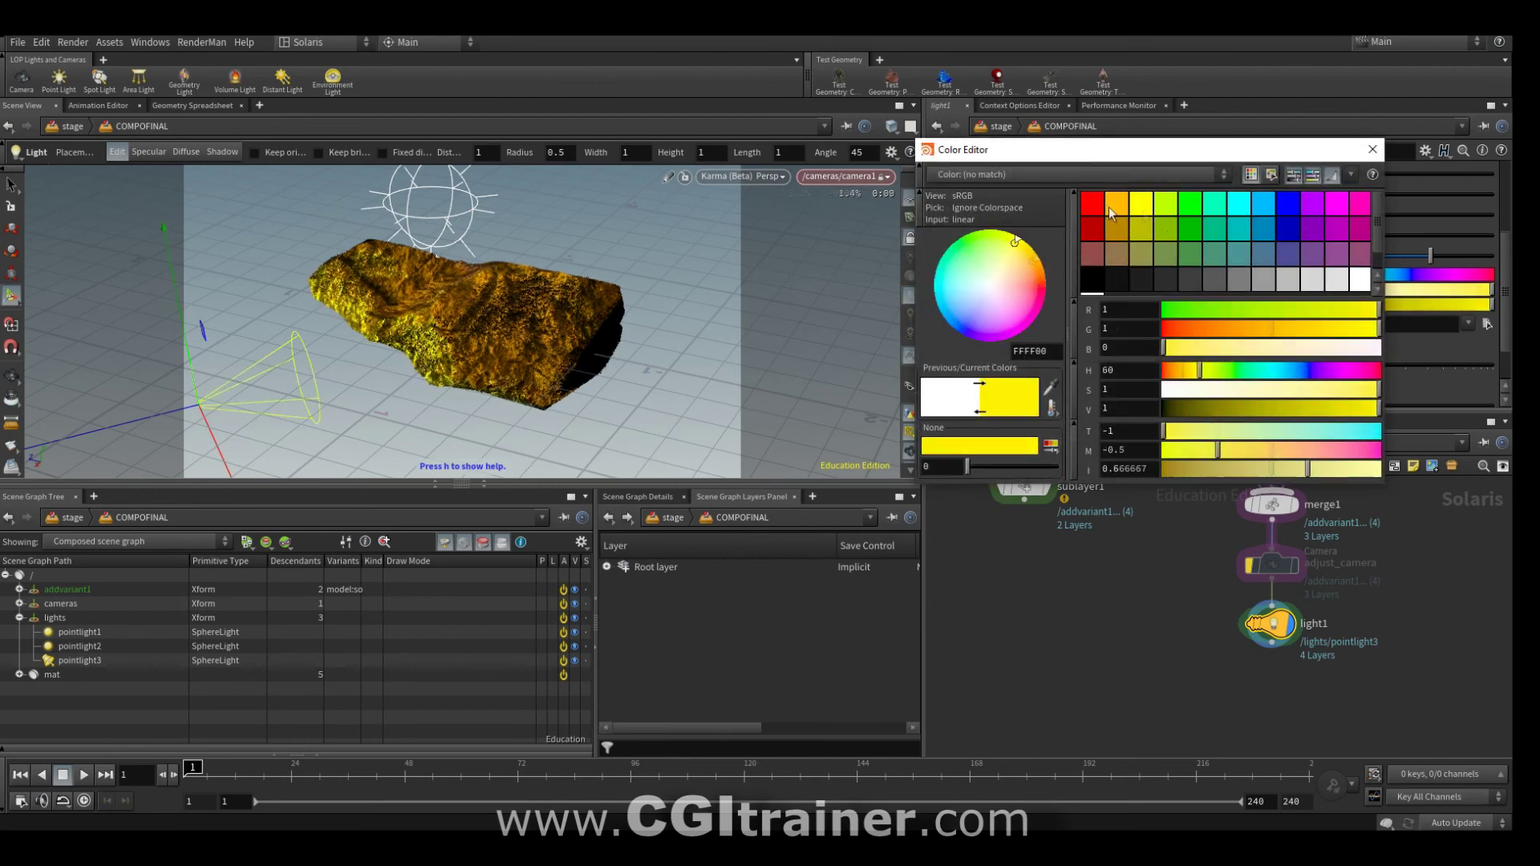
{"action": "left_click", "coordinate": [1373, 149]}
Step: Switch the Color parameter's mode from Multiply to Add if Exists
{"action": "left_click", "coordinate": [985, 291]}
{"action": "left_click", "coordinate": [968, 305]}
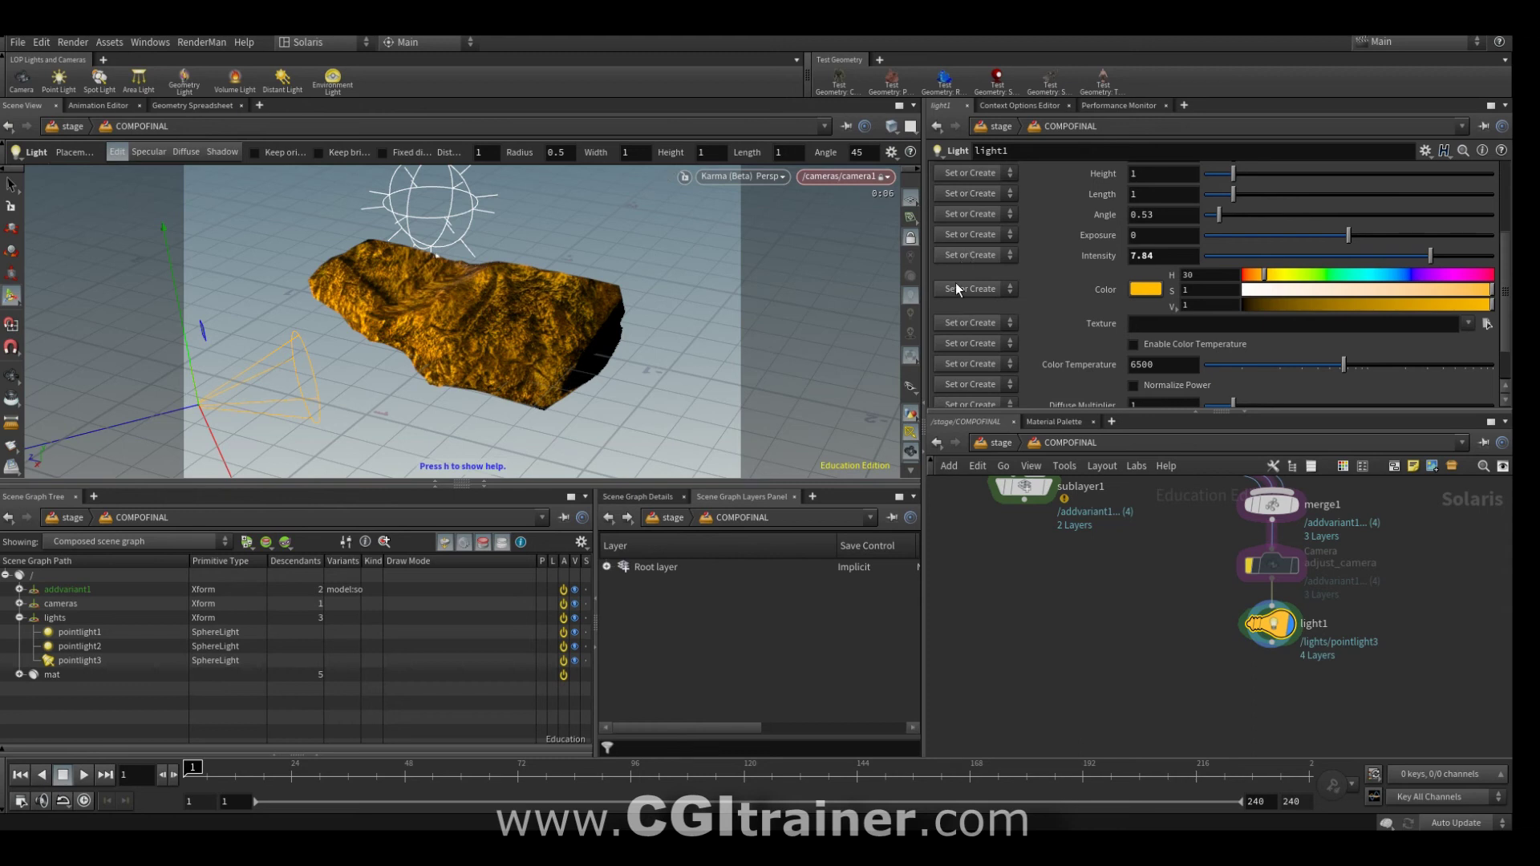
{"action": "left_click", "coordinate": [980, 290]}
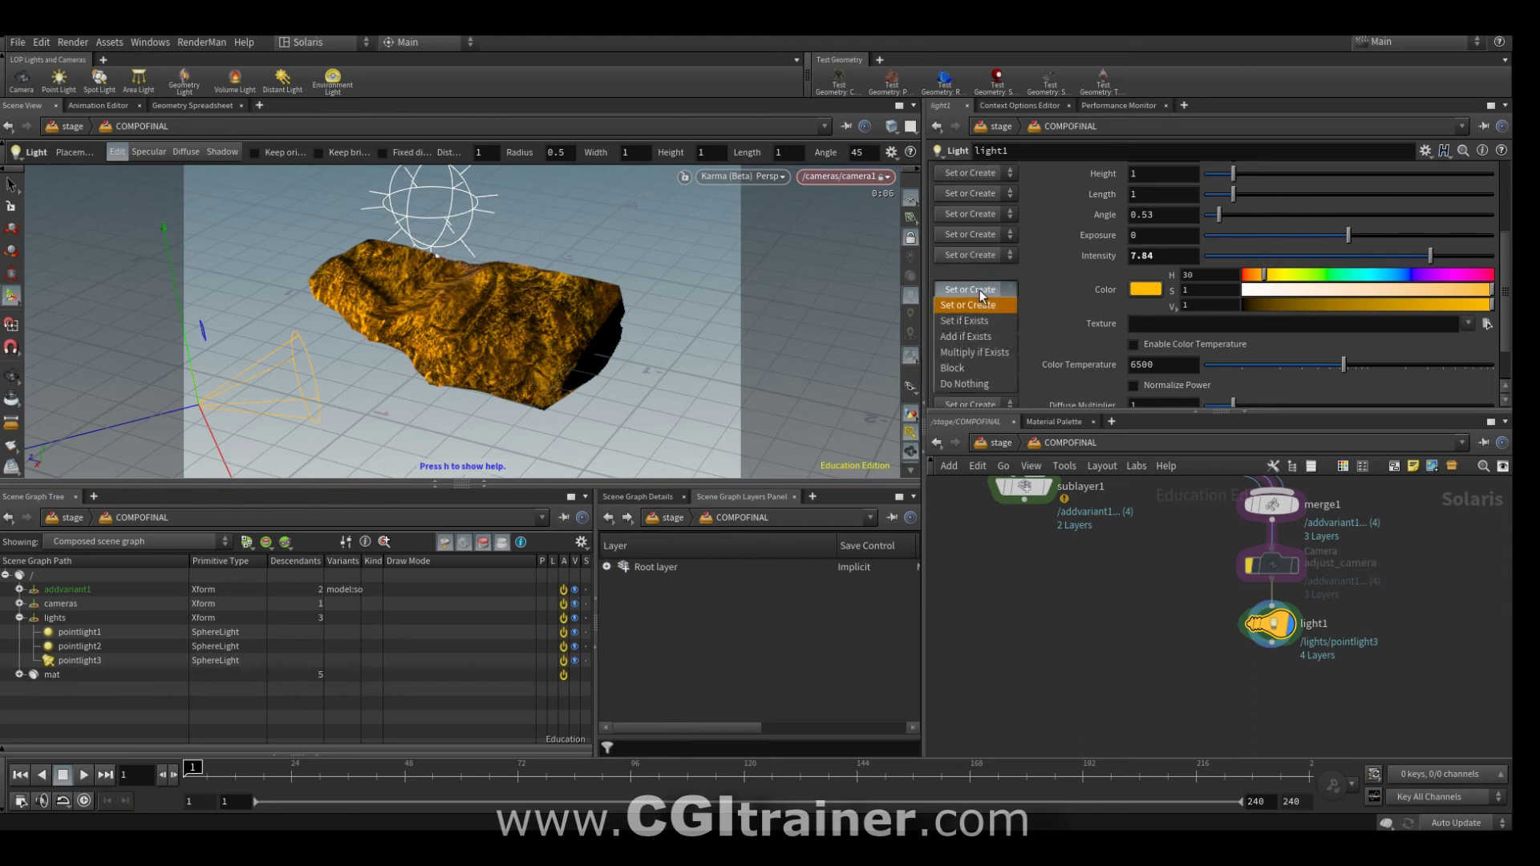
{"action": "left_click", "coordinate": [984, 353]}
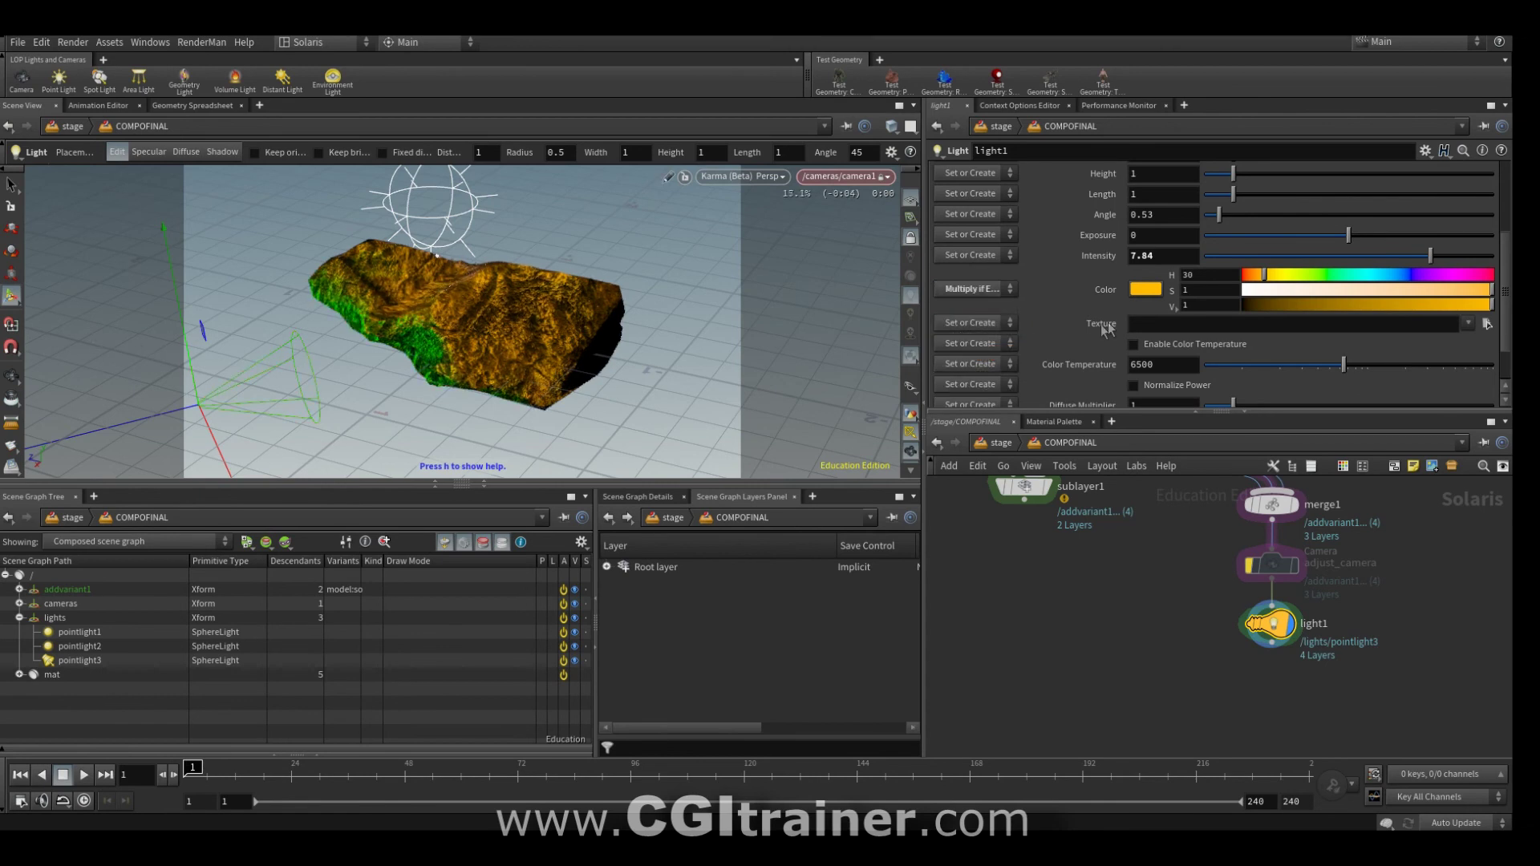
{"action": "left_click", "coordinate": [975, 288]}
{"action": "left_click", "coordinate": [979, 337]}
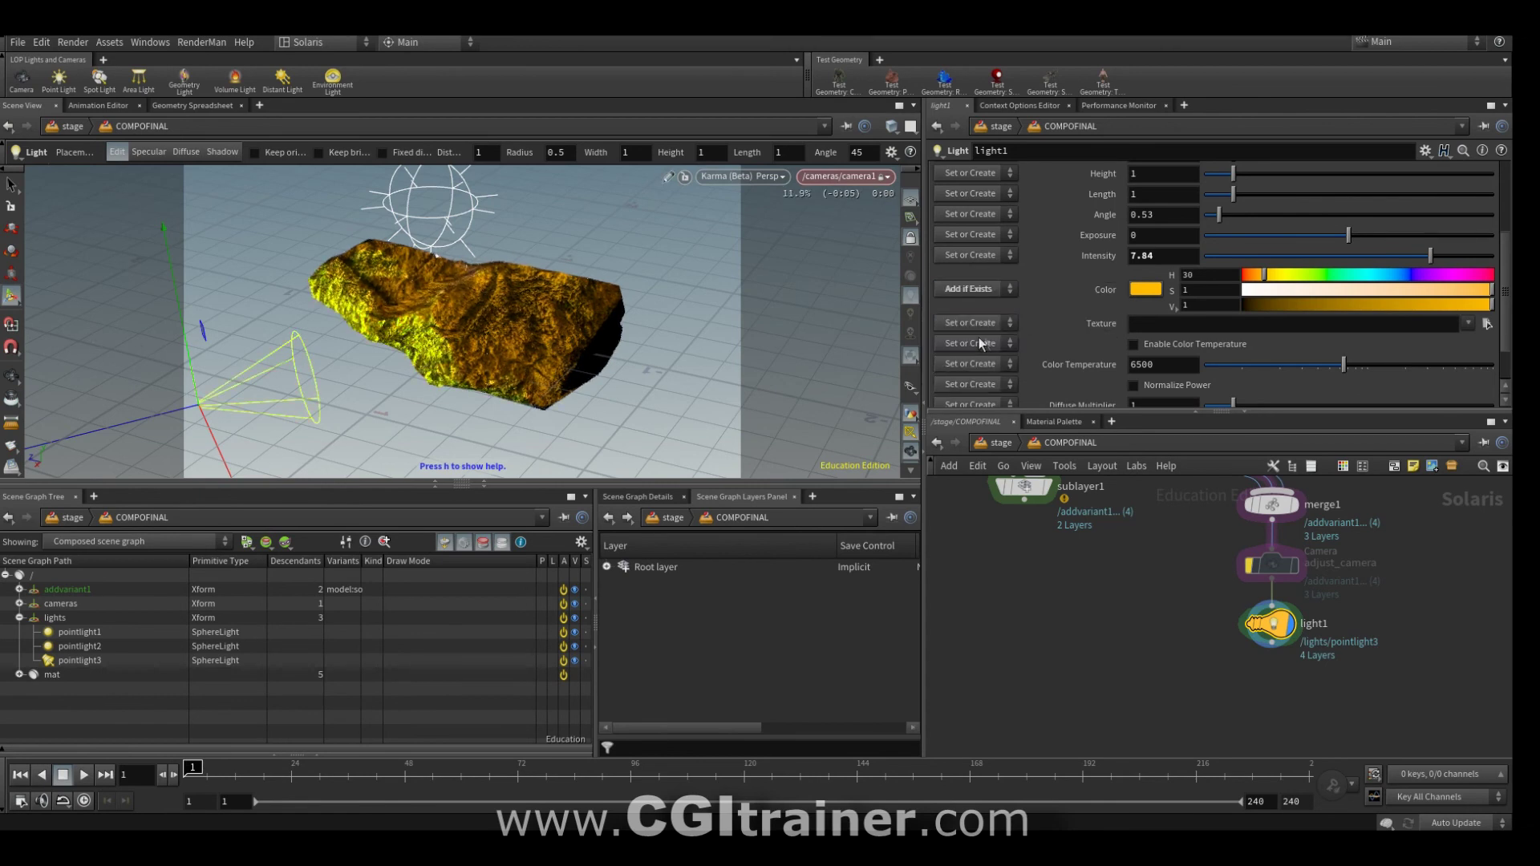
Step: Set light1's colour to a 0.75 light grey
{"action": "left_click", "coordinate": [1145, 289]}
{"action": "left_click", "coordinate": [1321, 281]}
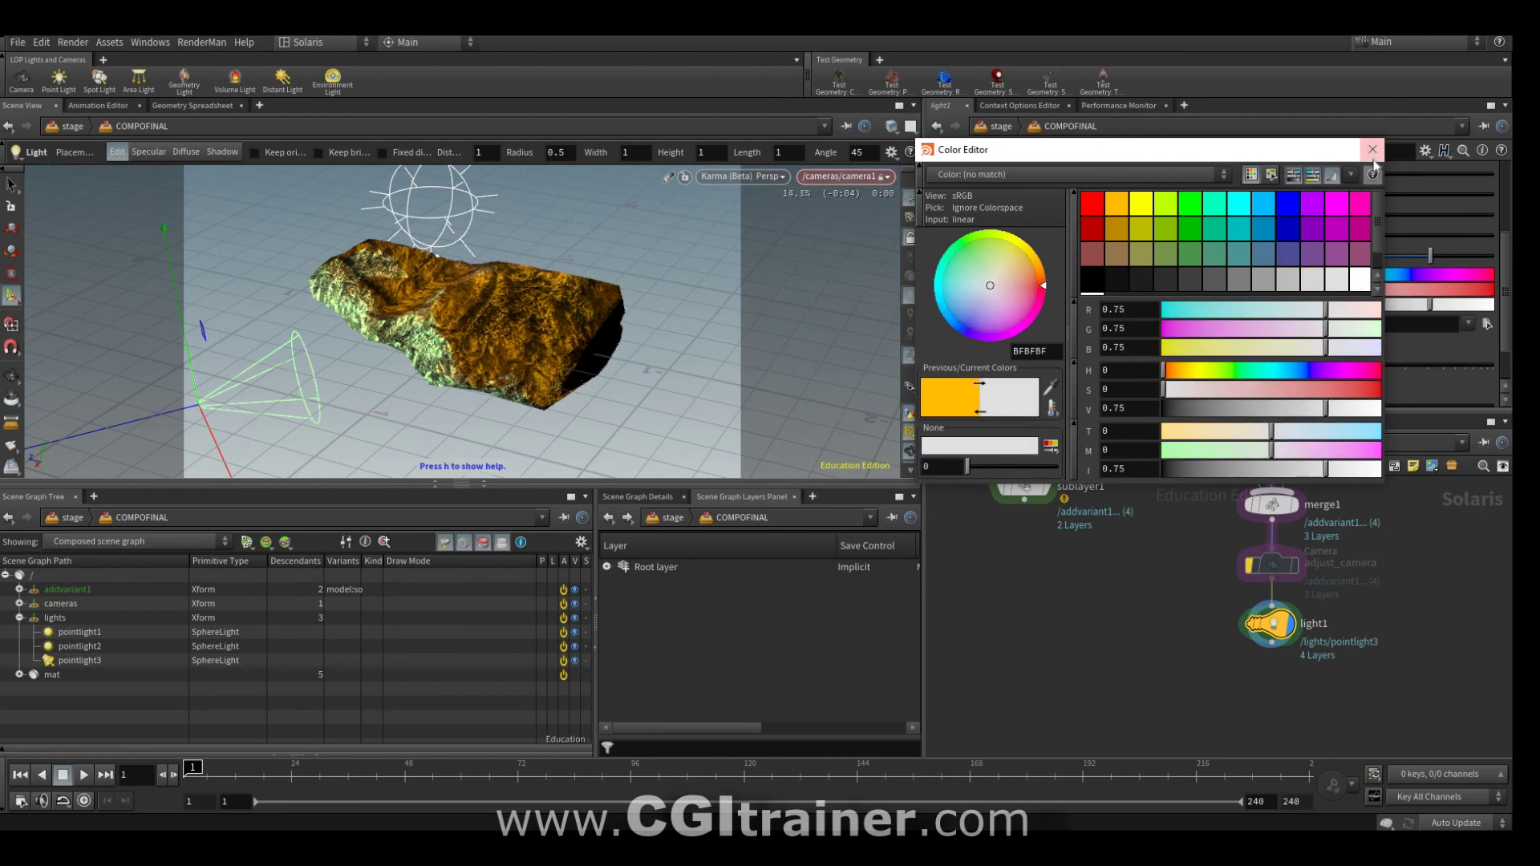
{"action": "left_click", "coordinate": [1373, 149]}
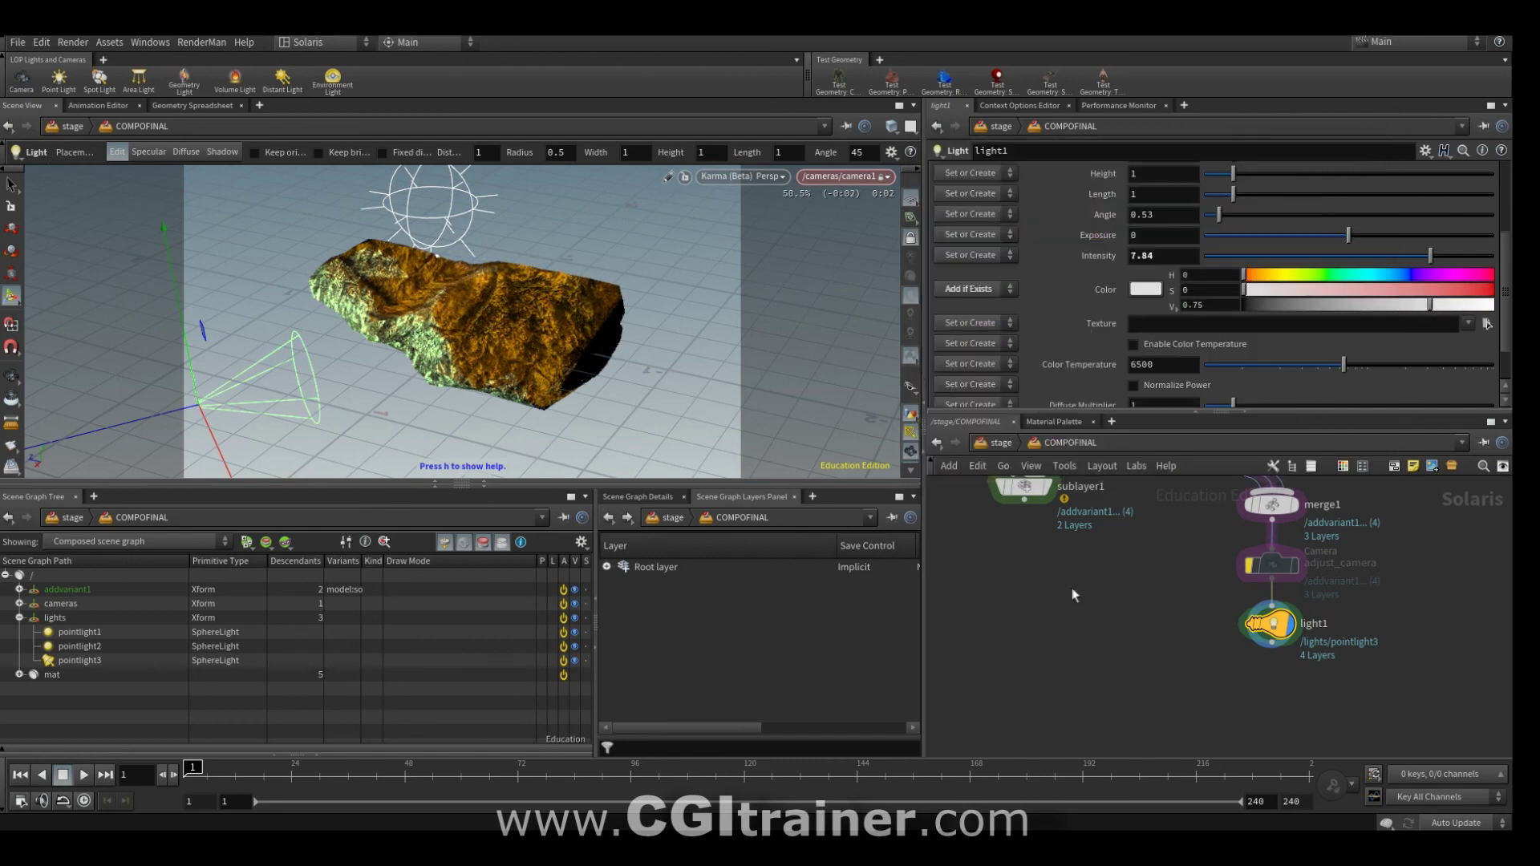